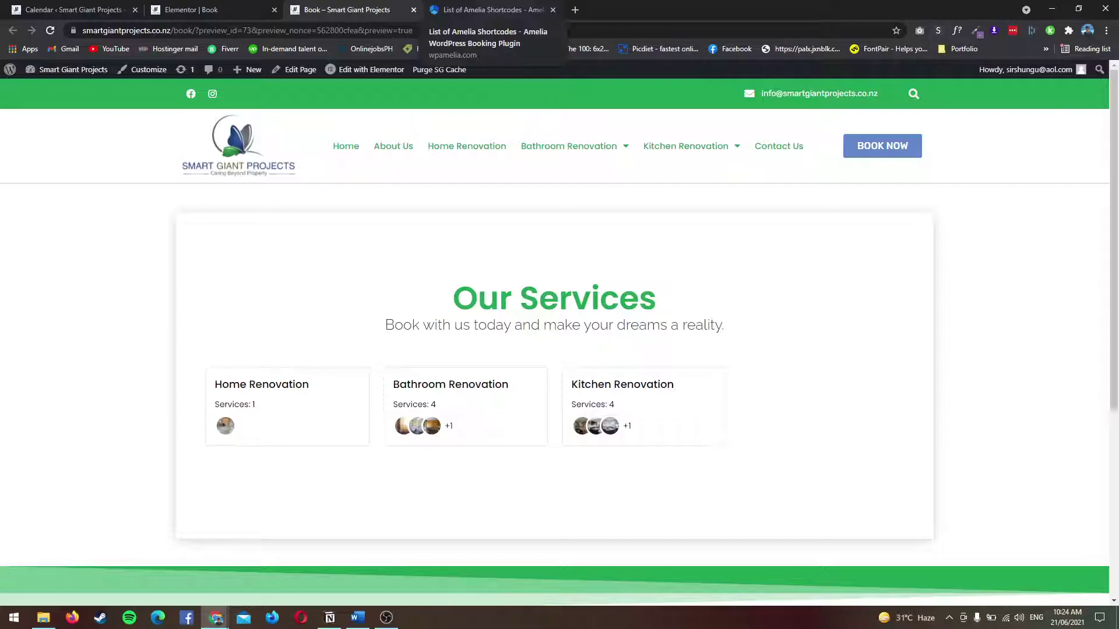
In the Book page preview, open the Bathroom Renovation category and view the Custom Bathroom Site Visit details
left_click(492, 10)
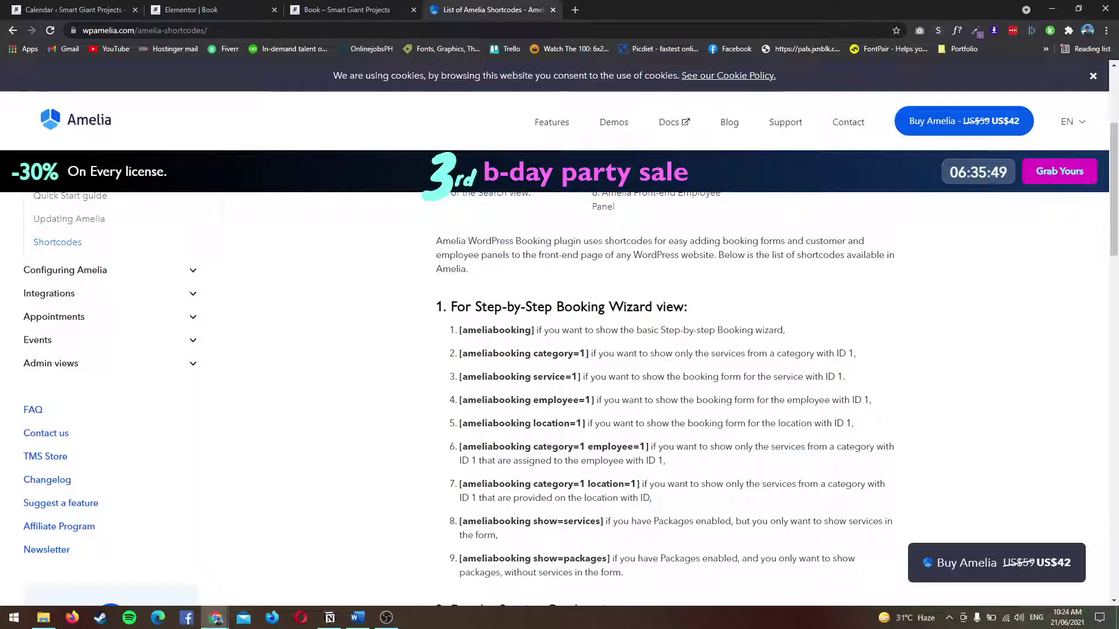
left_click(343, 10)
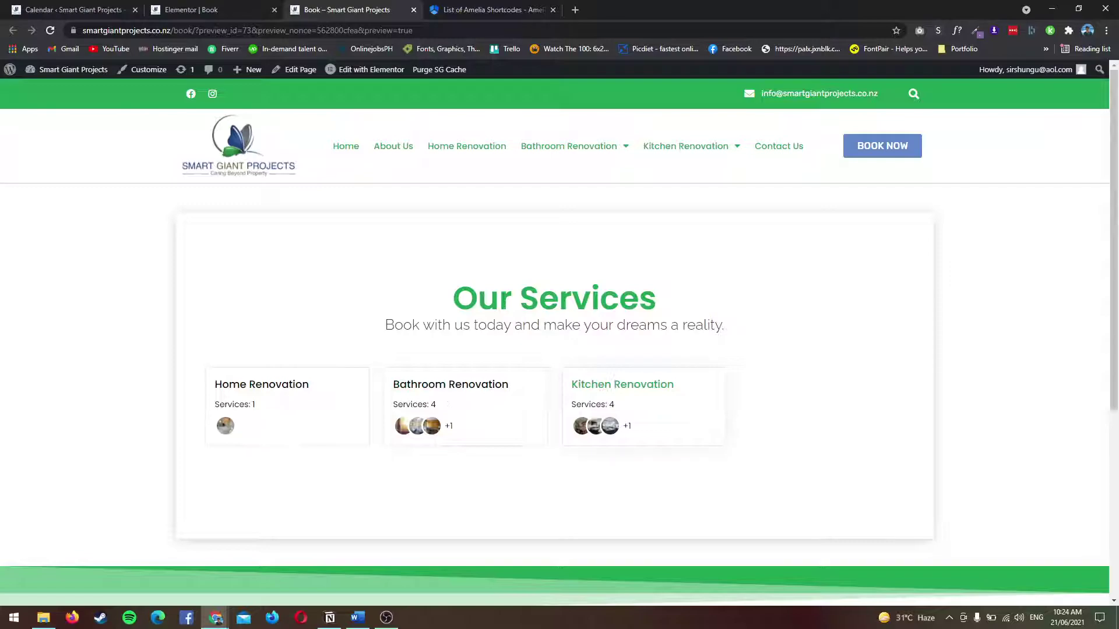
left_click(460, 396)
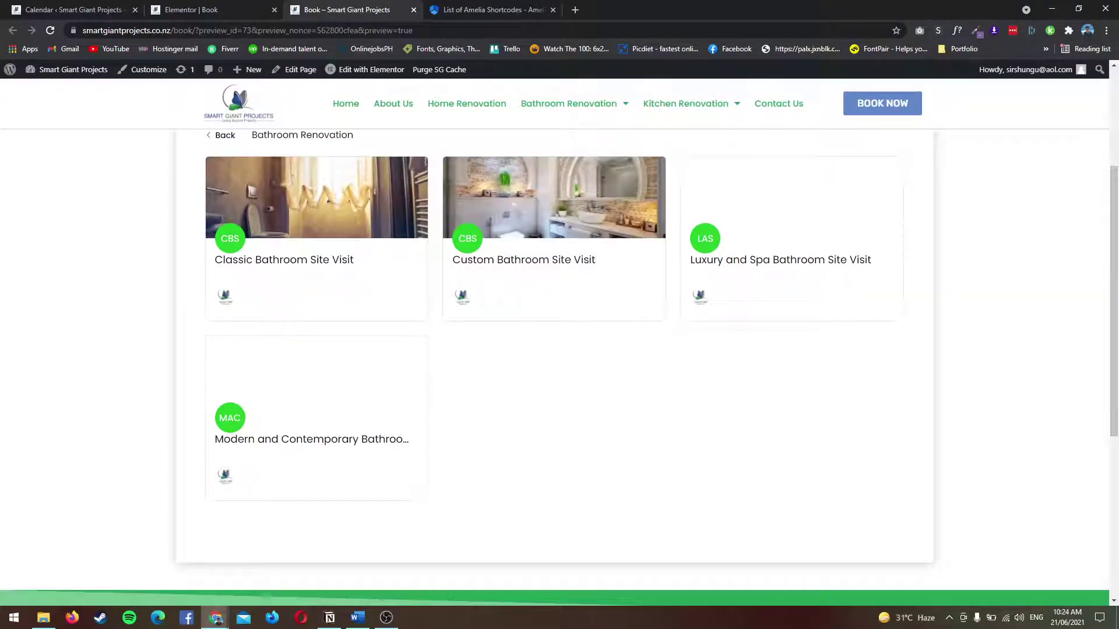
scroll(553, 391, "up", 2)
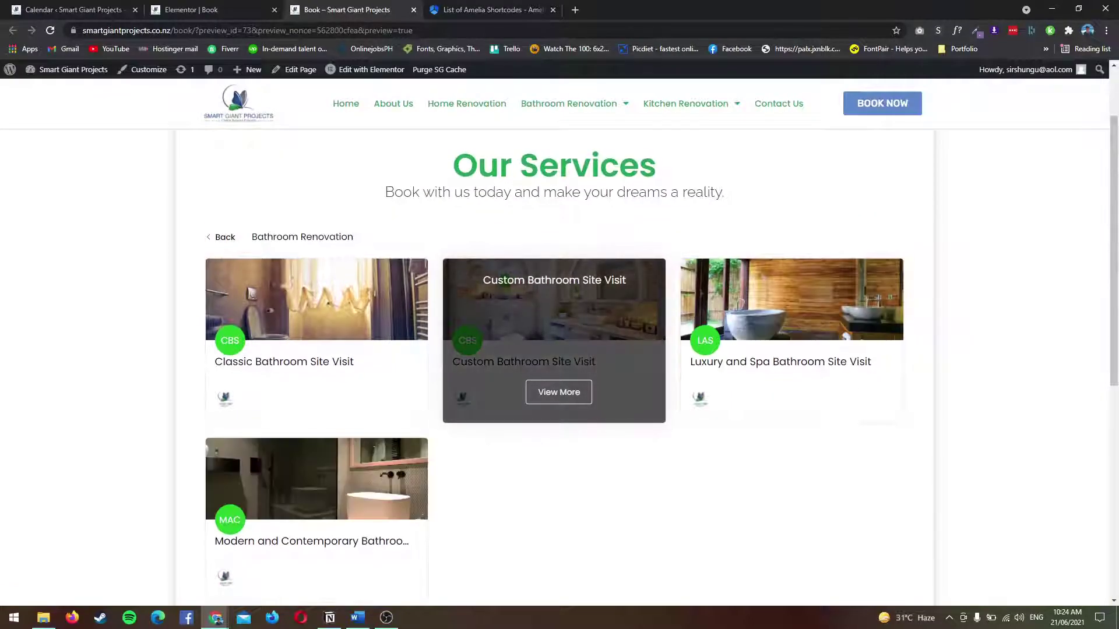
left_click(558, 392)
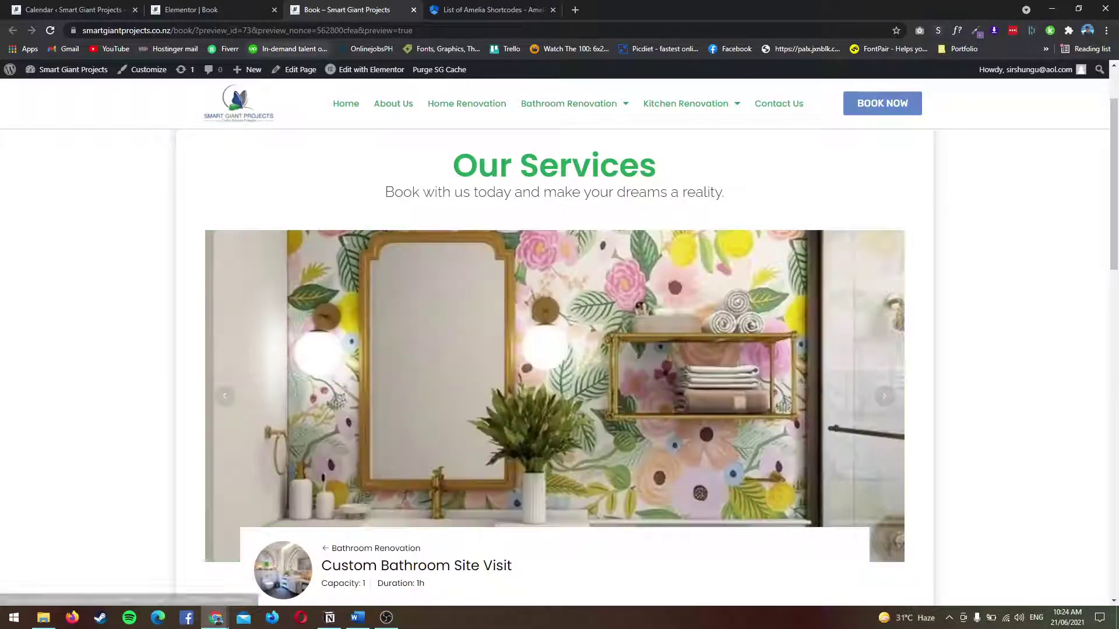
Examine the Amelia shortcodes documentation for the booking wizard, service catalog, search and event views
key("ctrl+Tab")
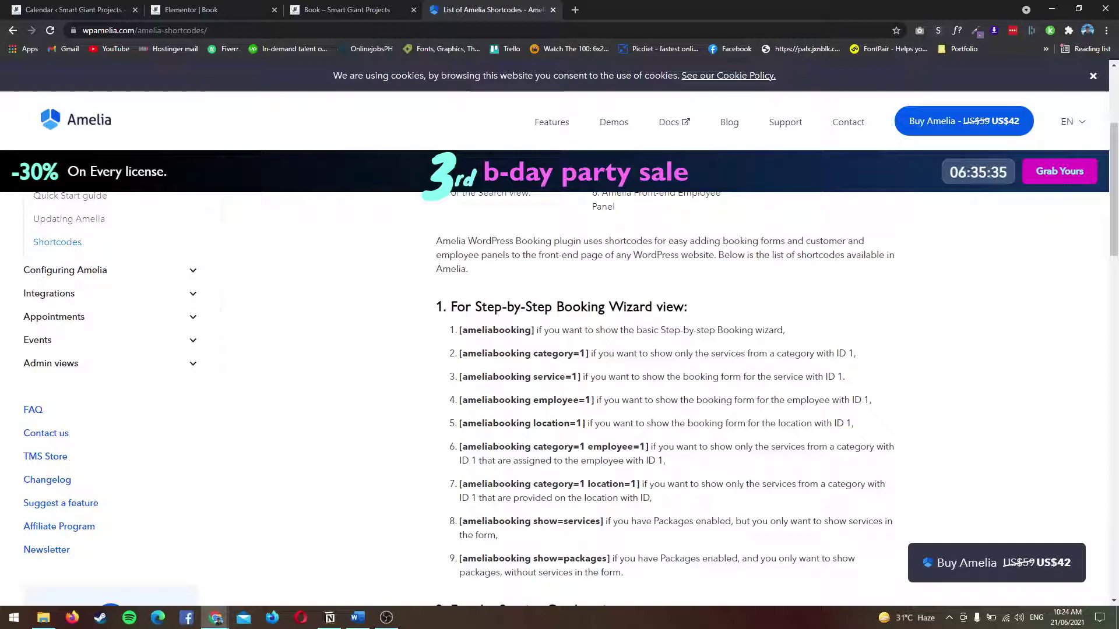
scroll(560, 402, "down", 8)
scroll(559, 402, "down", 7)
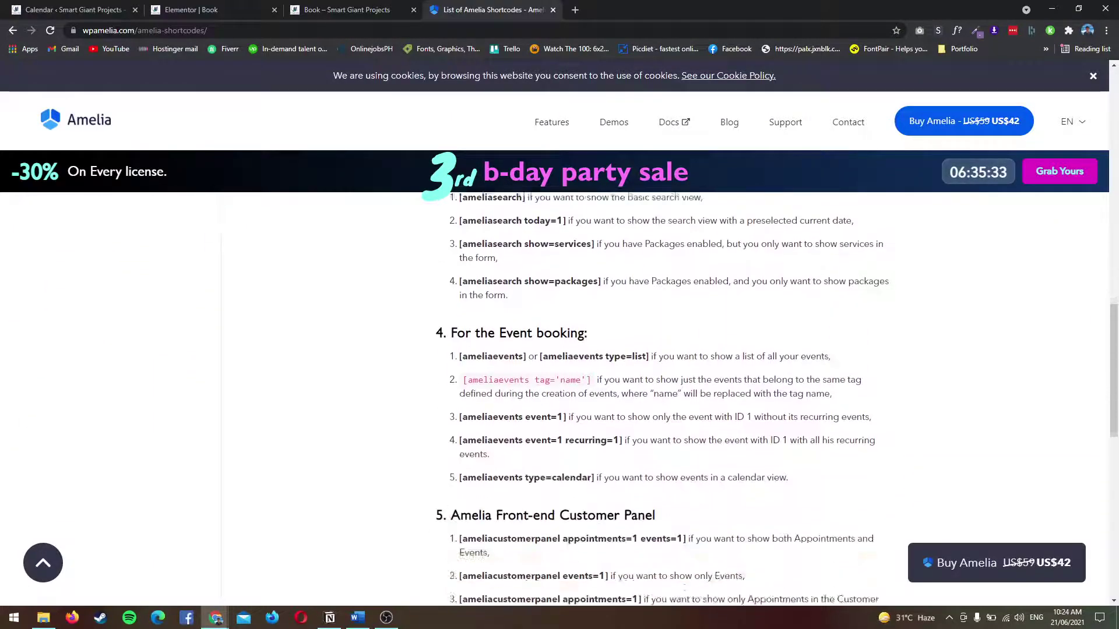
scroll(560, 402, "up", 8)
scroll(560, 402, "up", 5)
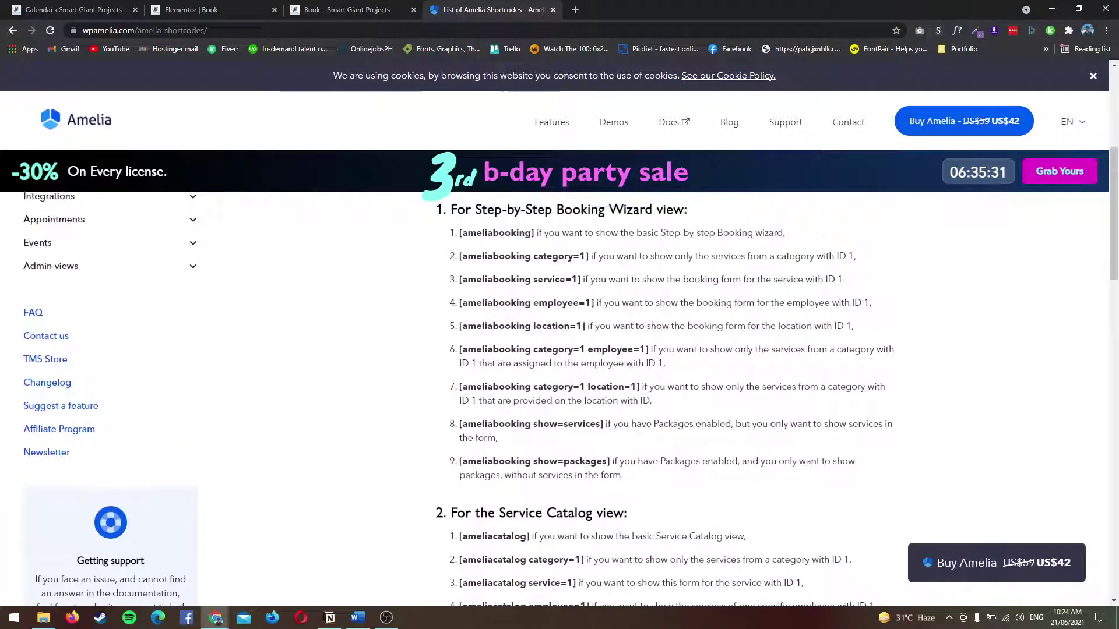
scroll(559, 403, "down", 2)
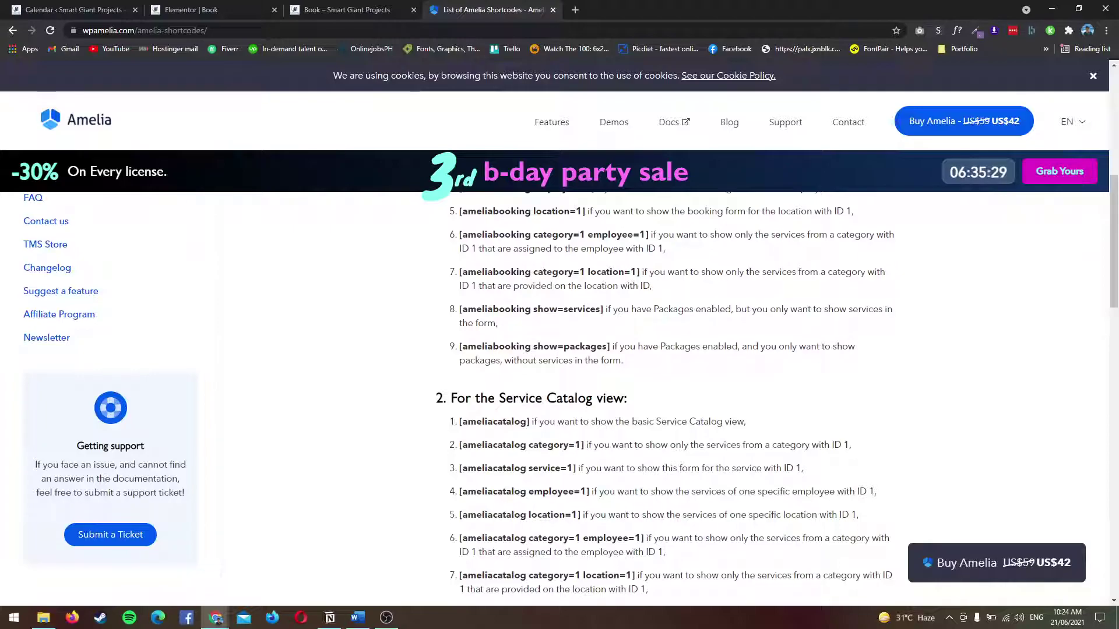
Open the Book page's shortcode widget for editing in Elementor, and compare the step-by-step wizard and service catalog shortcodes in the Amelia documentation
left_click(233, 10)
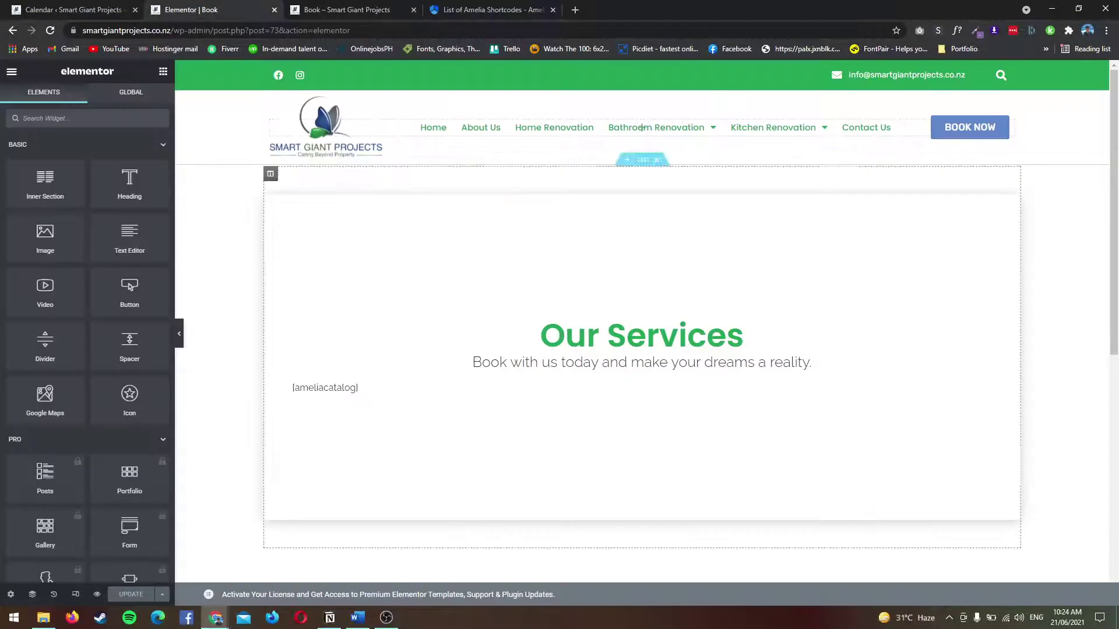
left_click(325, 388)
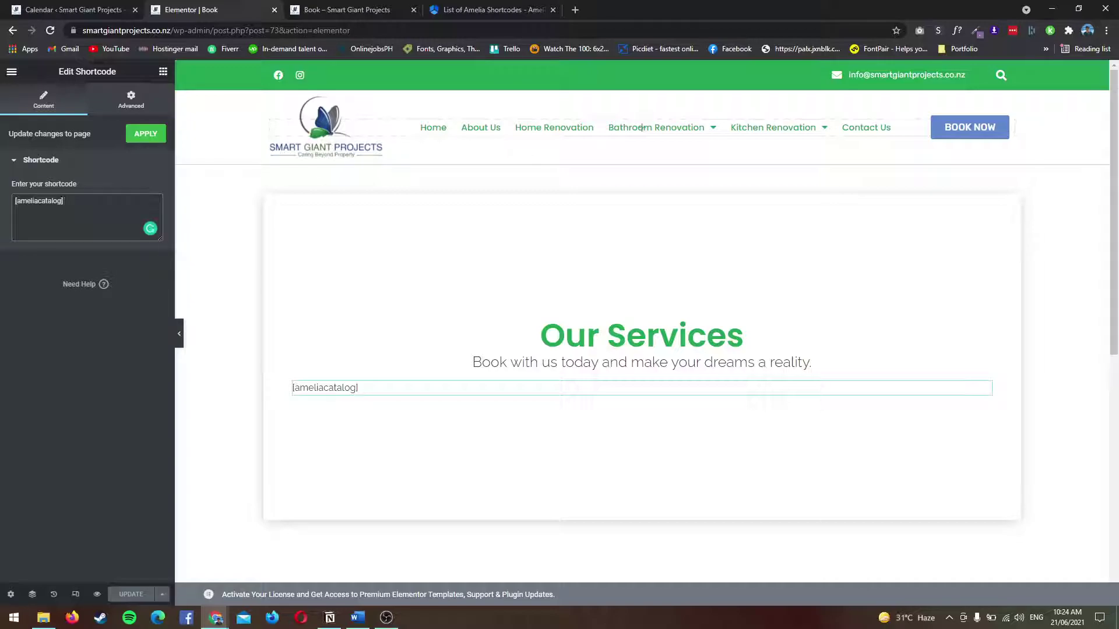
left_click(488, 11)
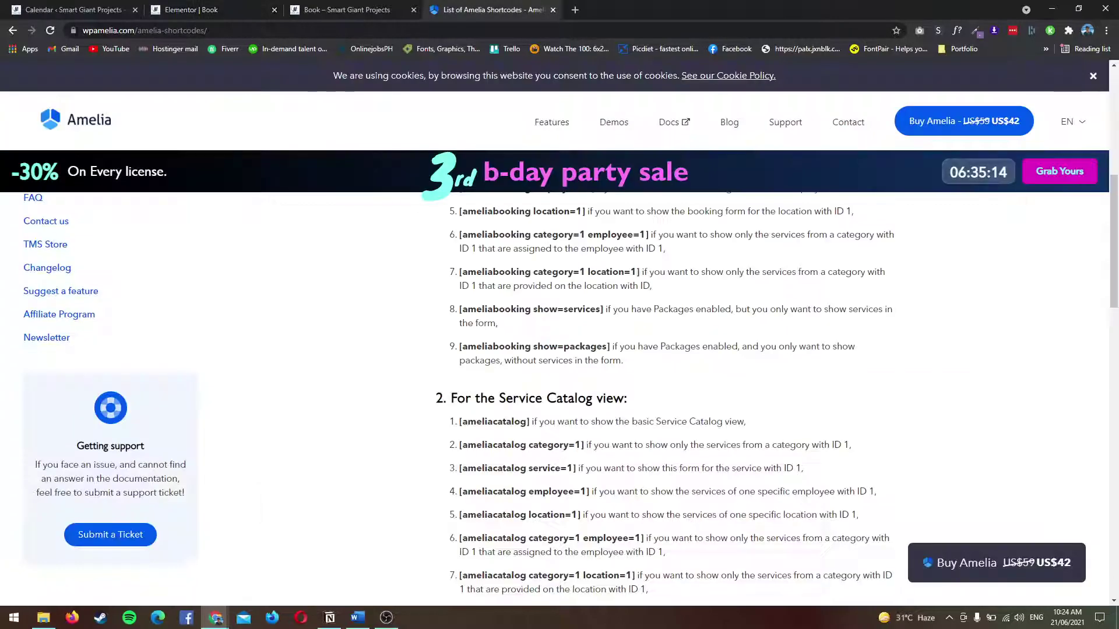
scroll(664, 396, "up", 5)
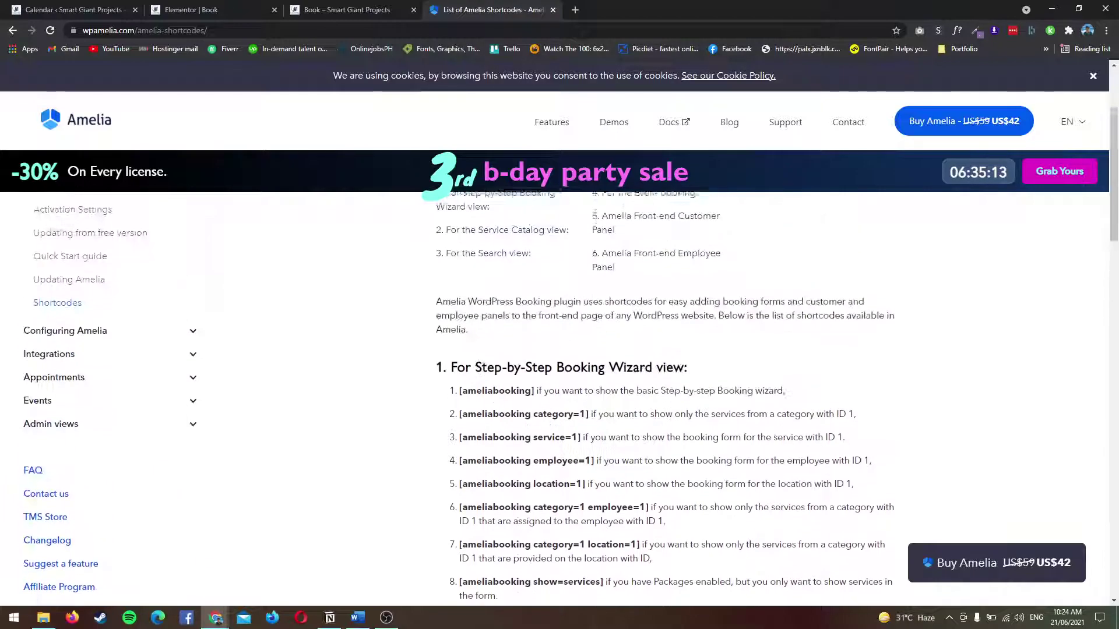
scroll(664, 397, "up", 1)
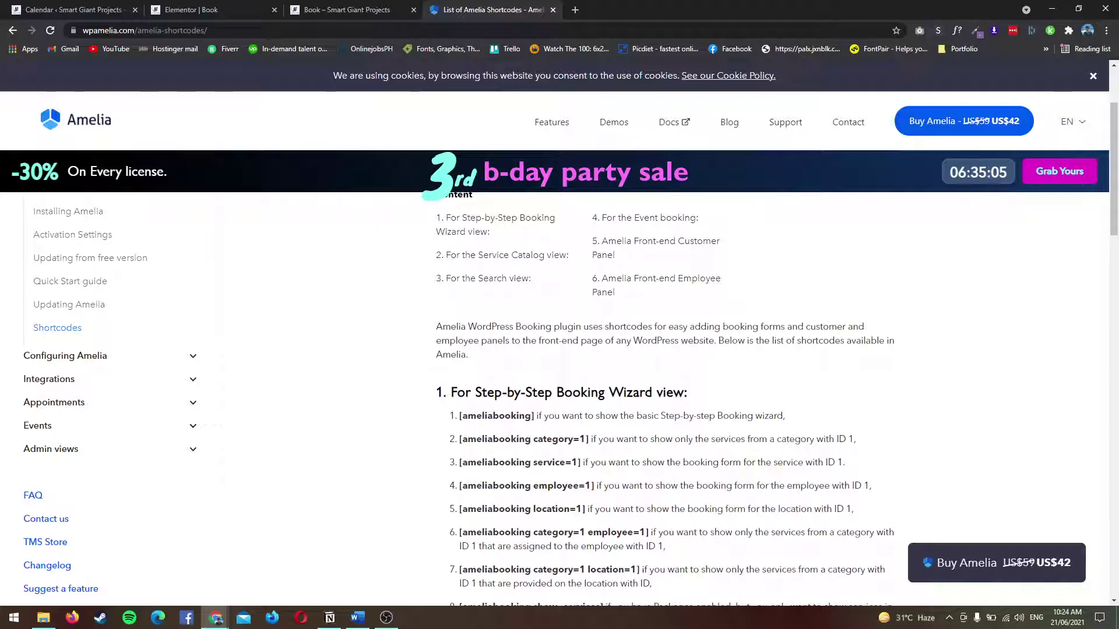
scroll(560, 396, "down", 4)
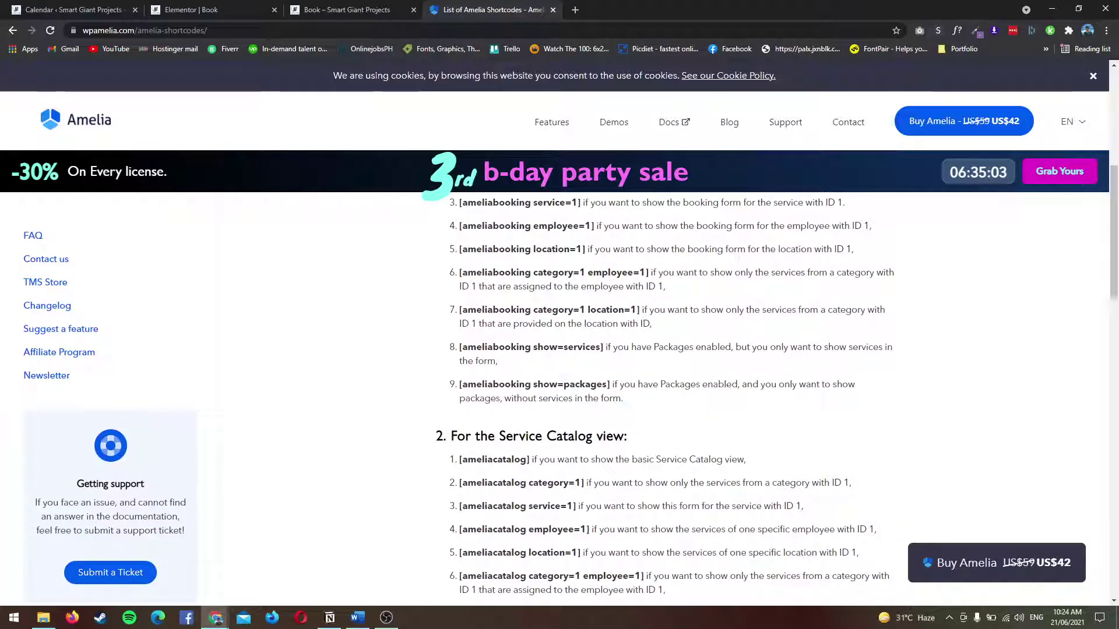
scroll(559, 396, "up", 3)
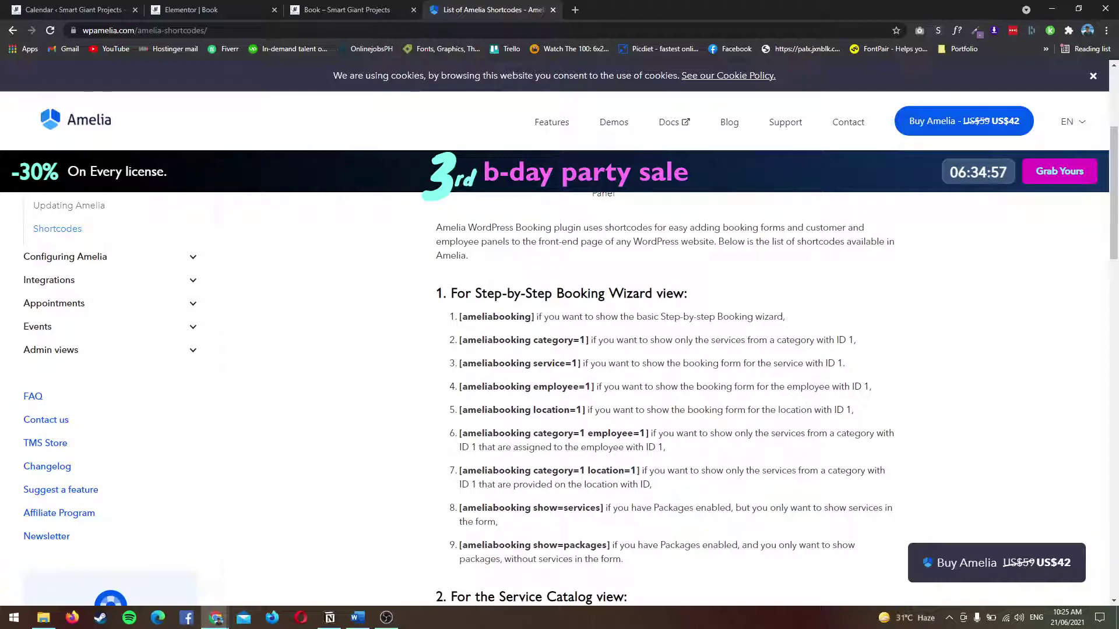
Review the Custom Bathroom Site Visit page in the preview, return to the service categories and open the site's Book Now page
left_click(245, 9)
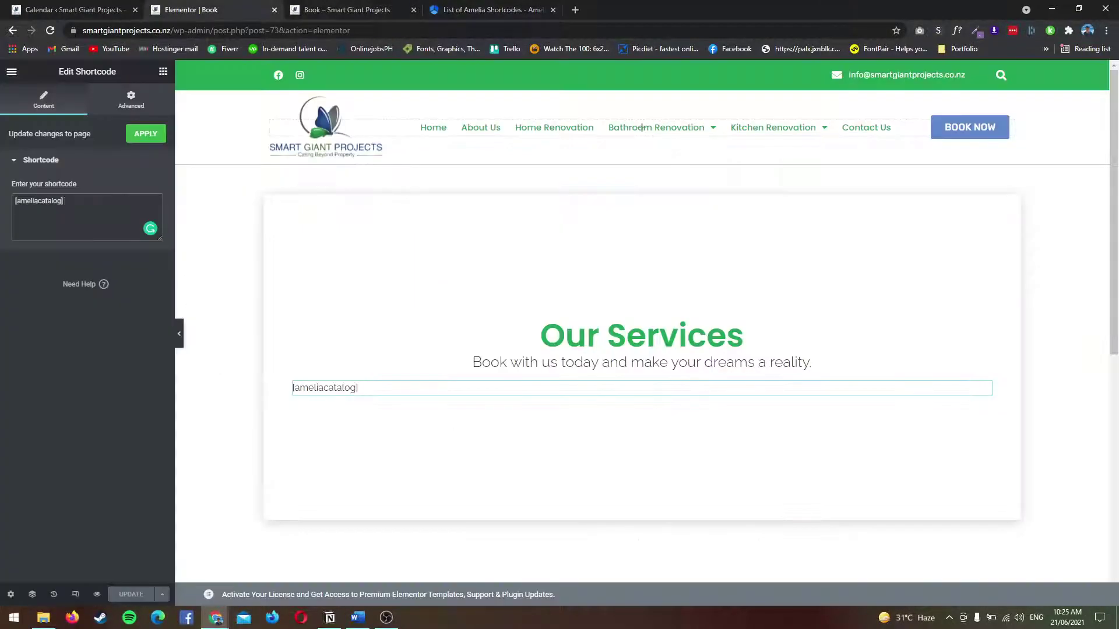
left_click(344, 10)
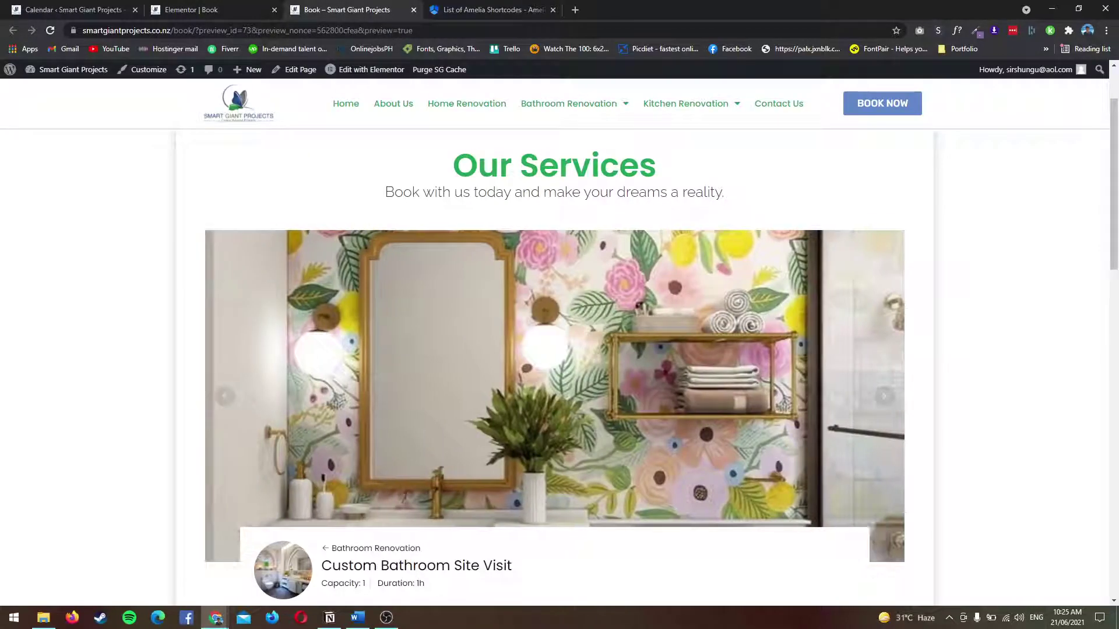
scroll(555, 349, "up", 2)
scroll(555, 349, "down", 5)
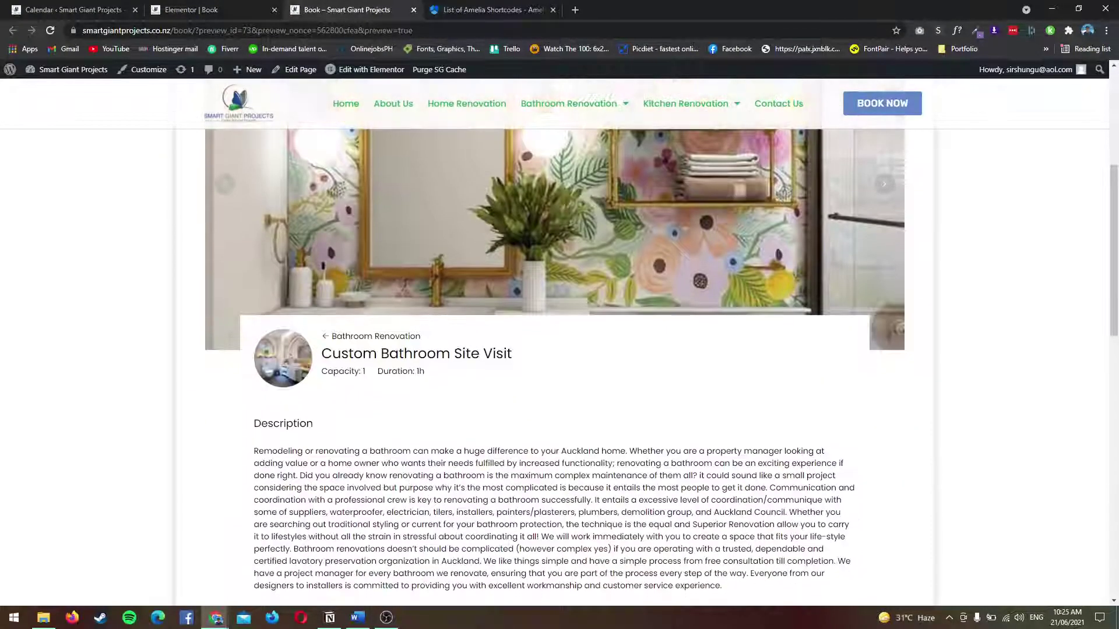
scroll(554, 349, "up", 1)
scroll(560, 350, "up", 1)
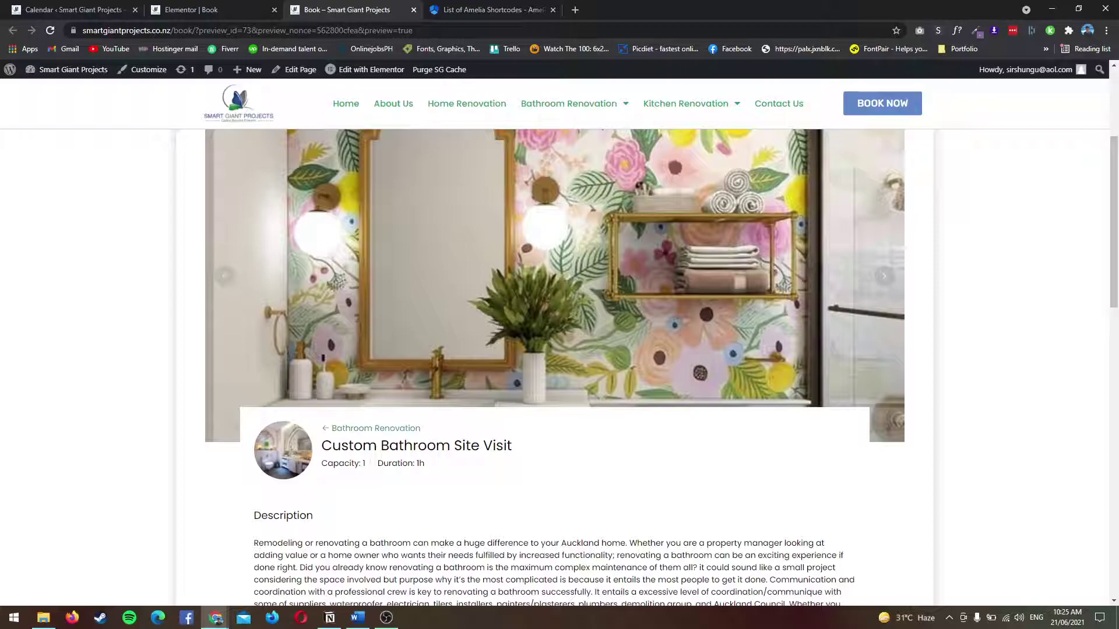
left_click(376, 428)
scroll(361, 379, "up", 4)
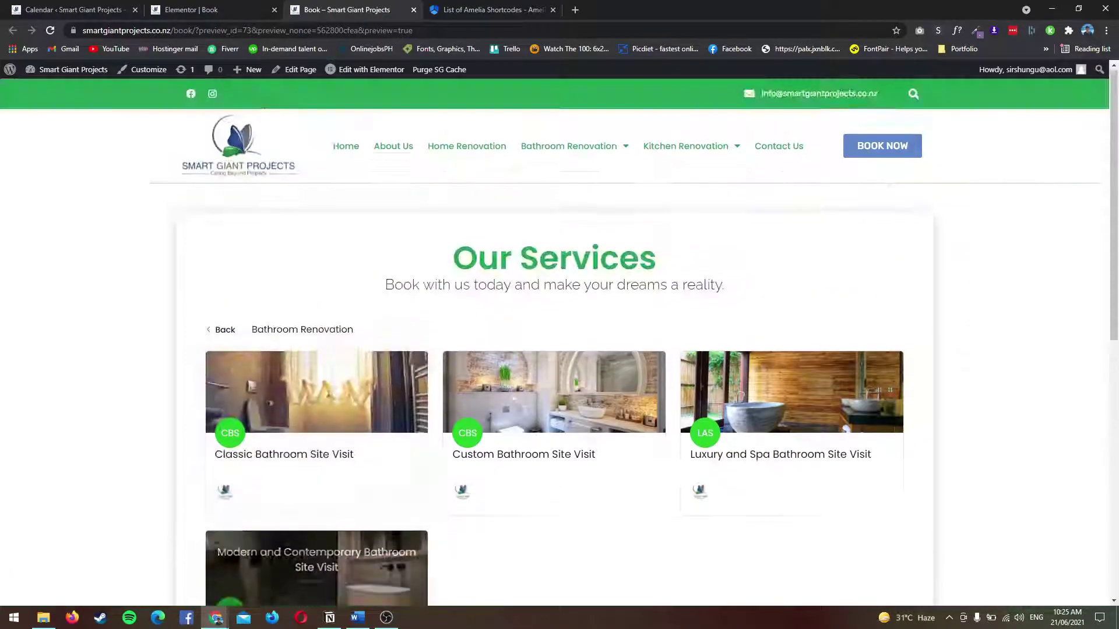
left_click(224, 330)
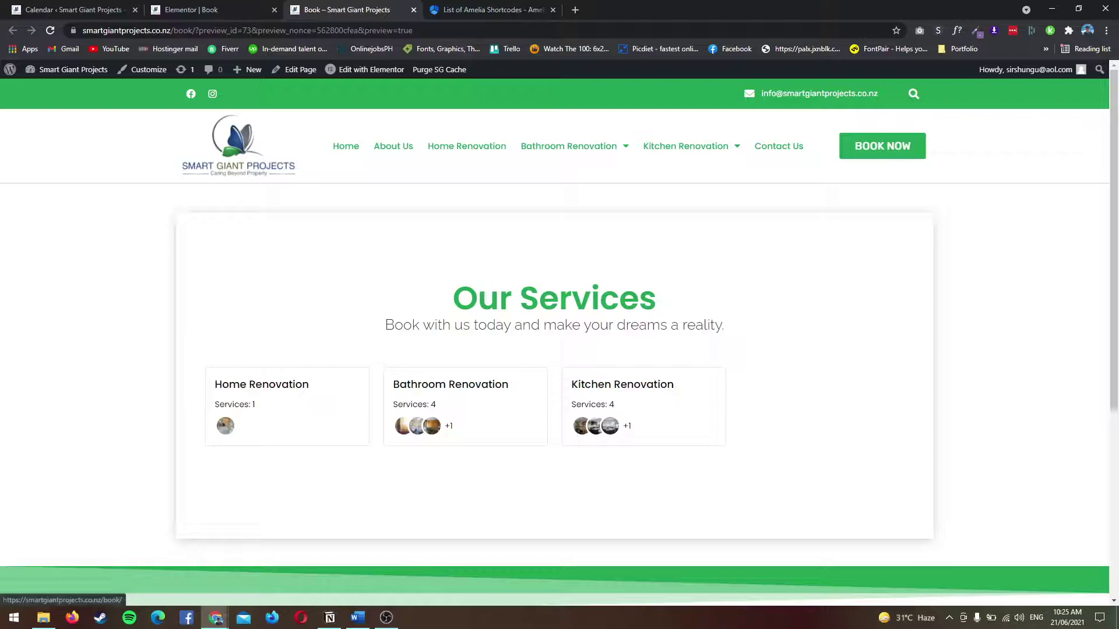
left_click(882, 146)
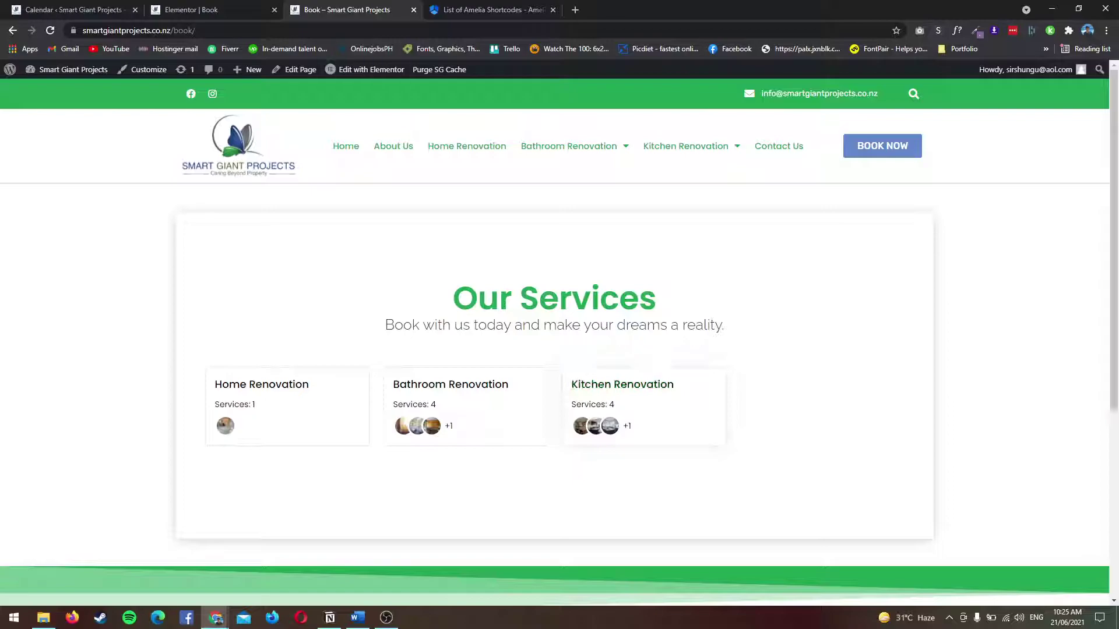
Replace the Book page's shortcode with [ameliabooking] copied from the Amelia documentation, and update the page
left_click(233, 10)
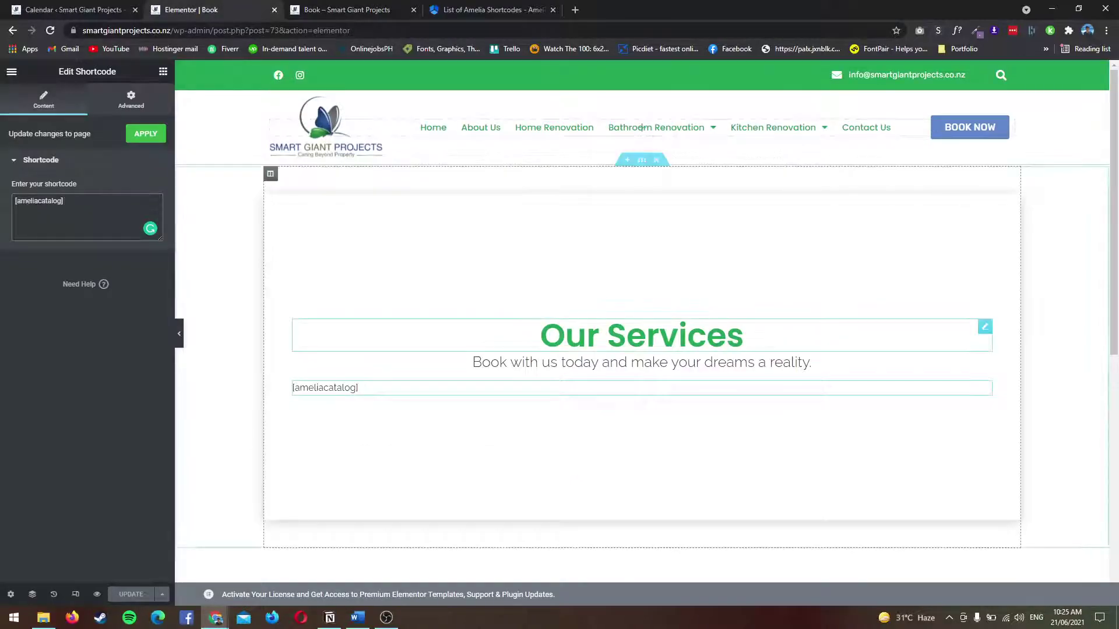
left_click(490, 10)
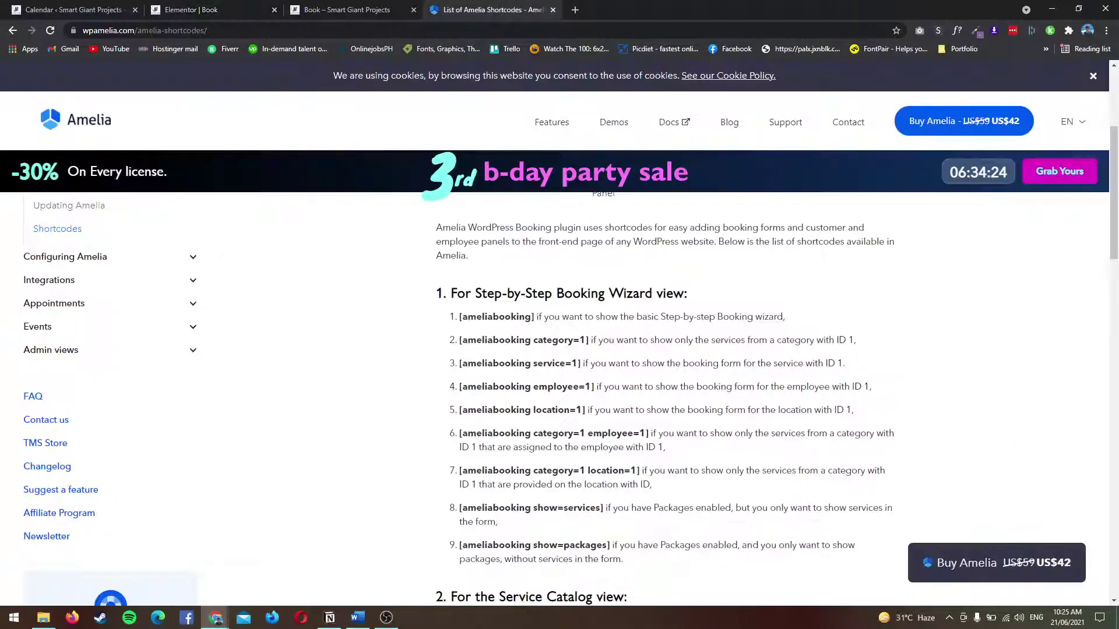
left_click_drag(459, 316, 534, 317)
key("ctrl+c")
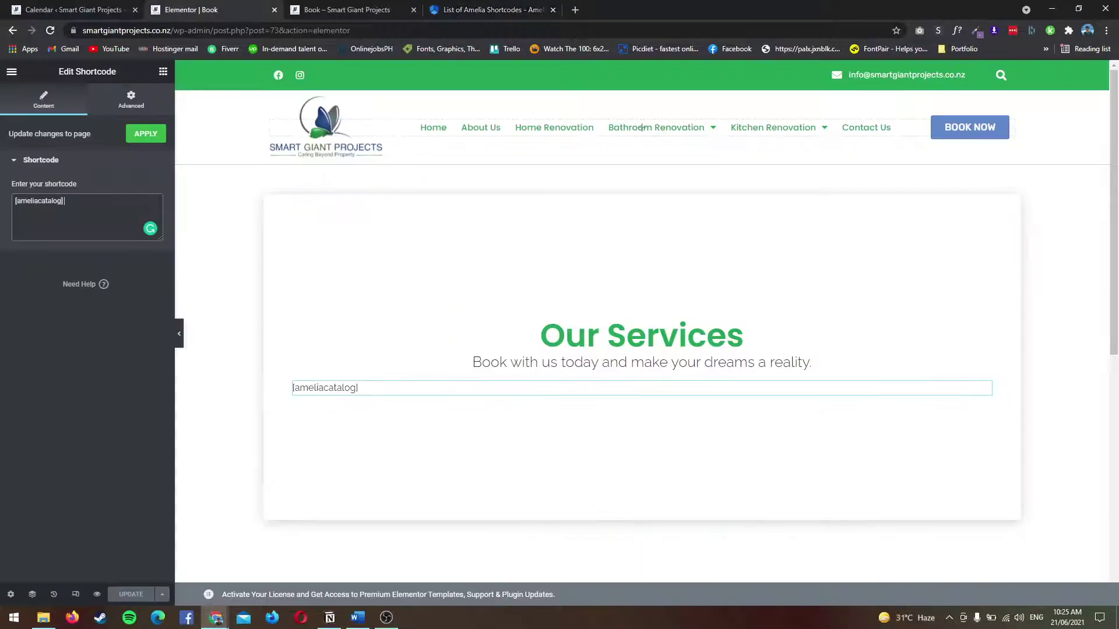
left_click(242, 10)
key("ctrl+a")
key("ctrl+v")
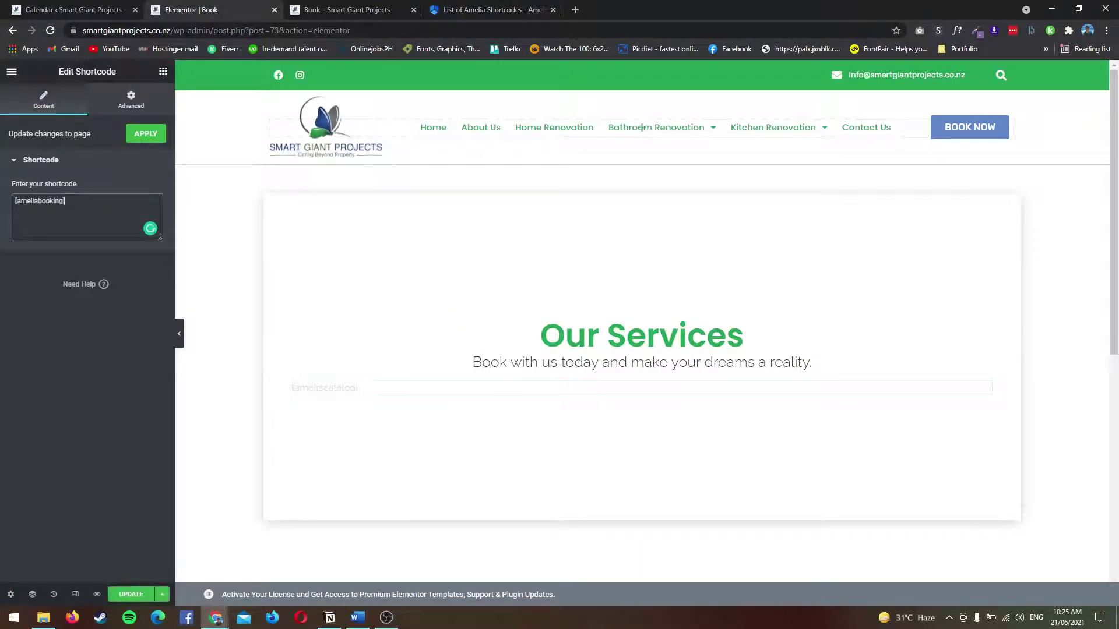
left_click(131, 594)
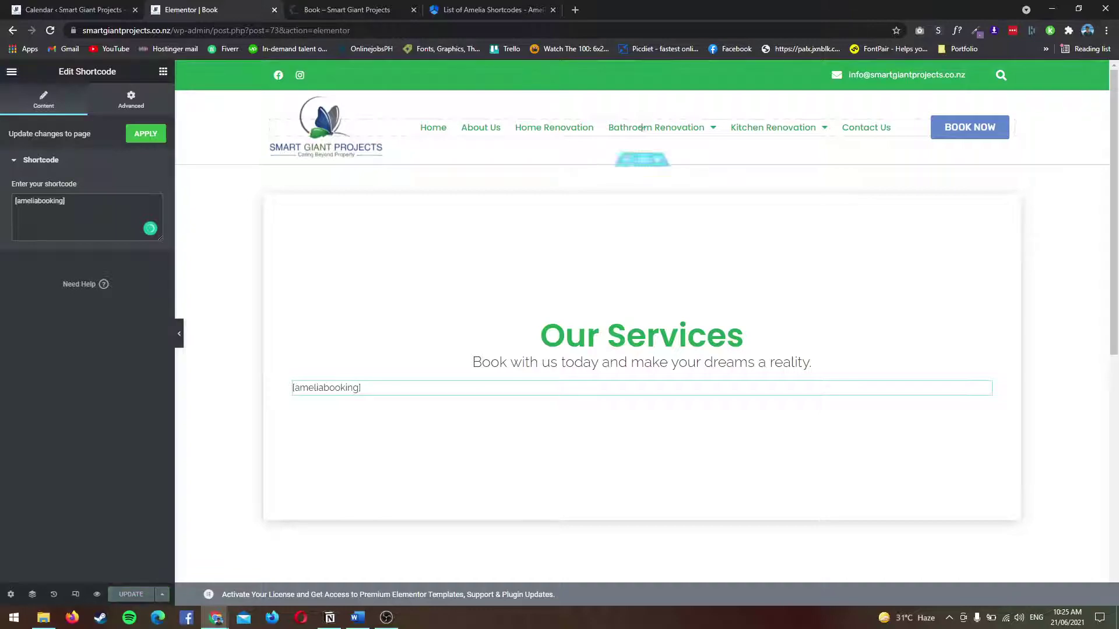
Check the step-by-step booking form in the Book page preview and look through its renovation service options
left_click(347, 10)
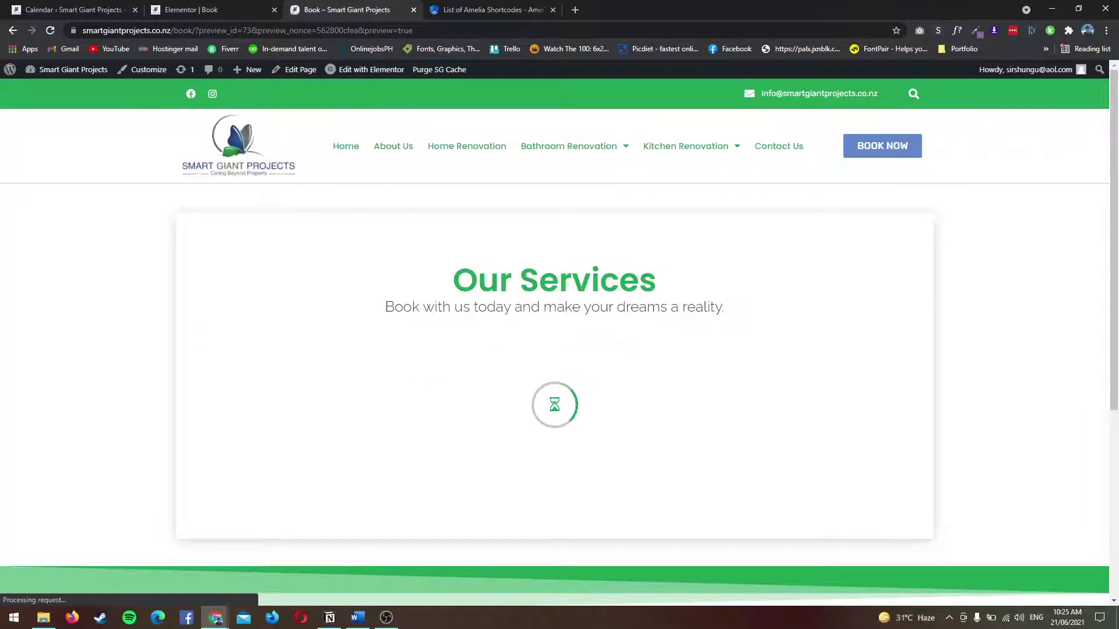
scroll(559, 350, "down", 3)
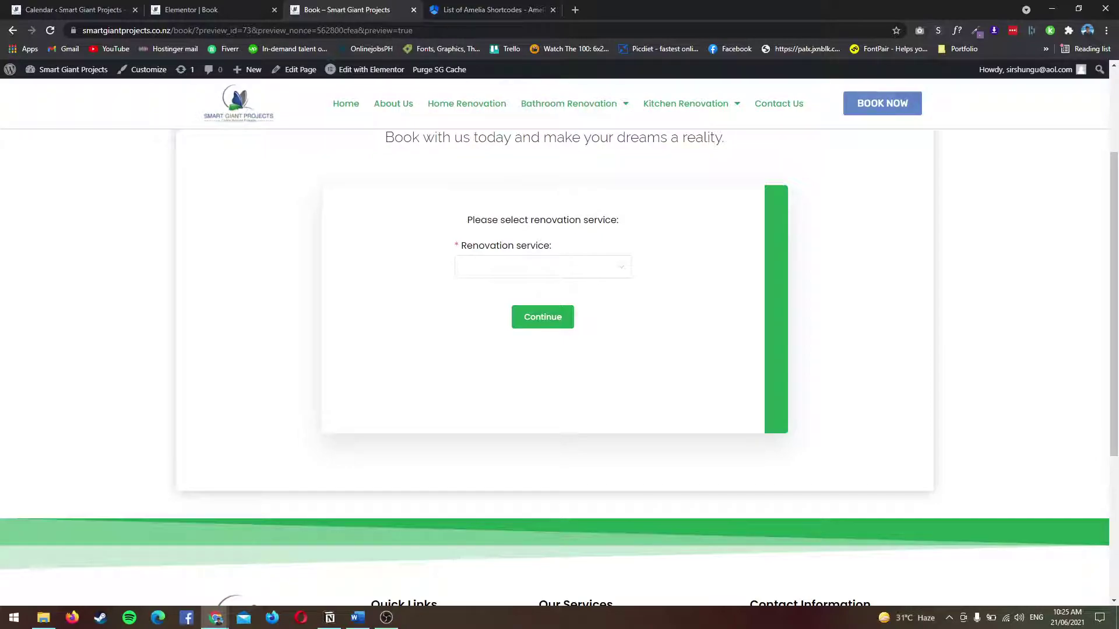
scroll(560, 350, "up", 1)
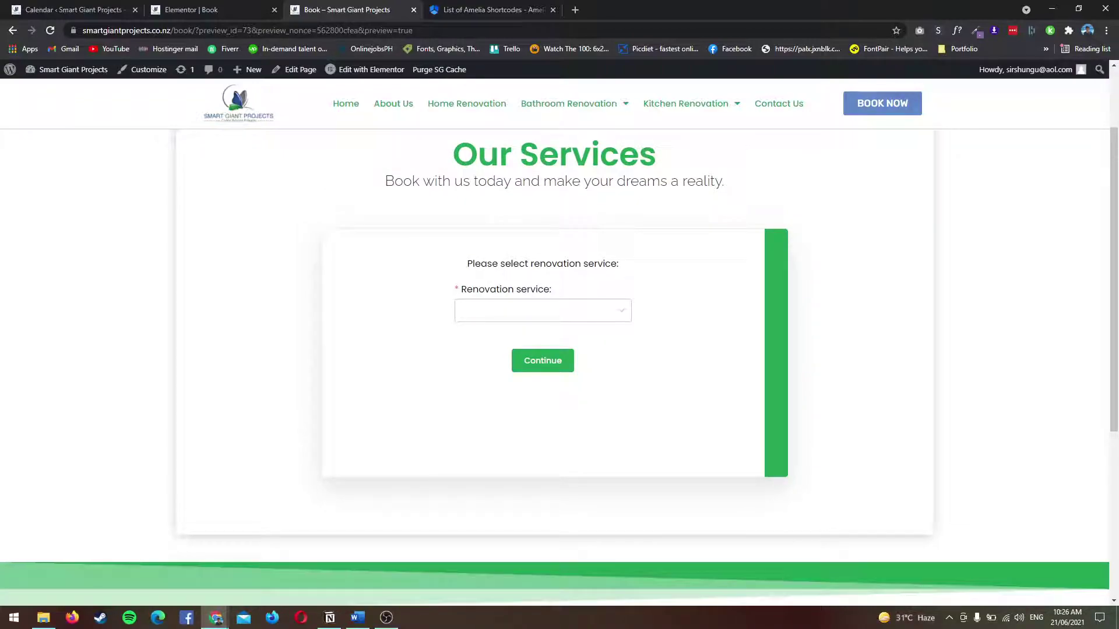
scroll(559, 349, "up", 2)
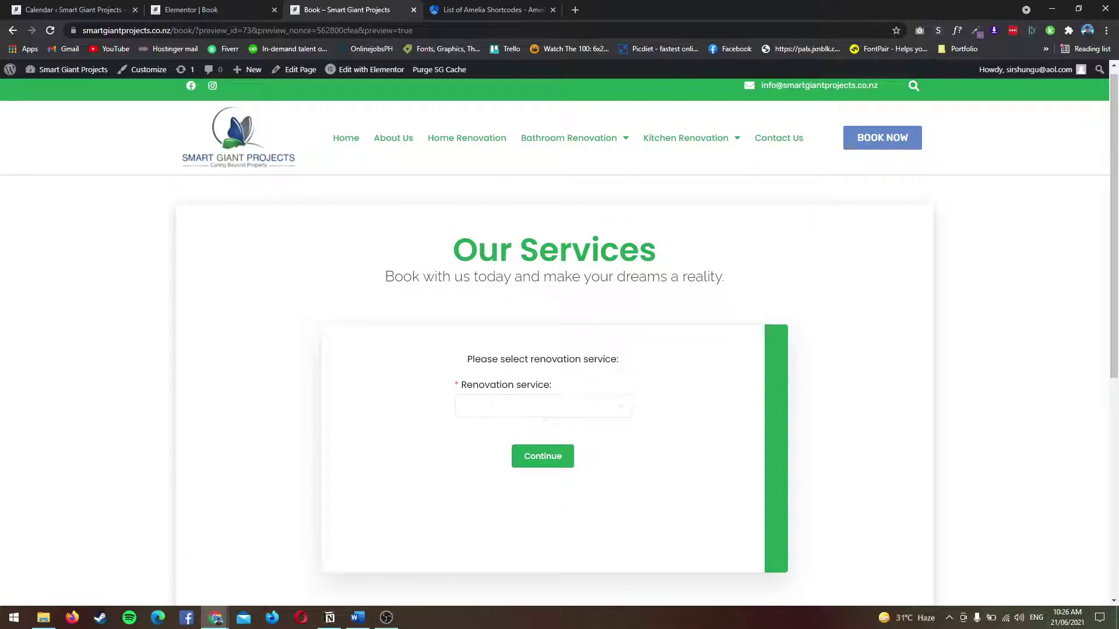
left_click(543, 406)
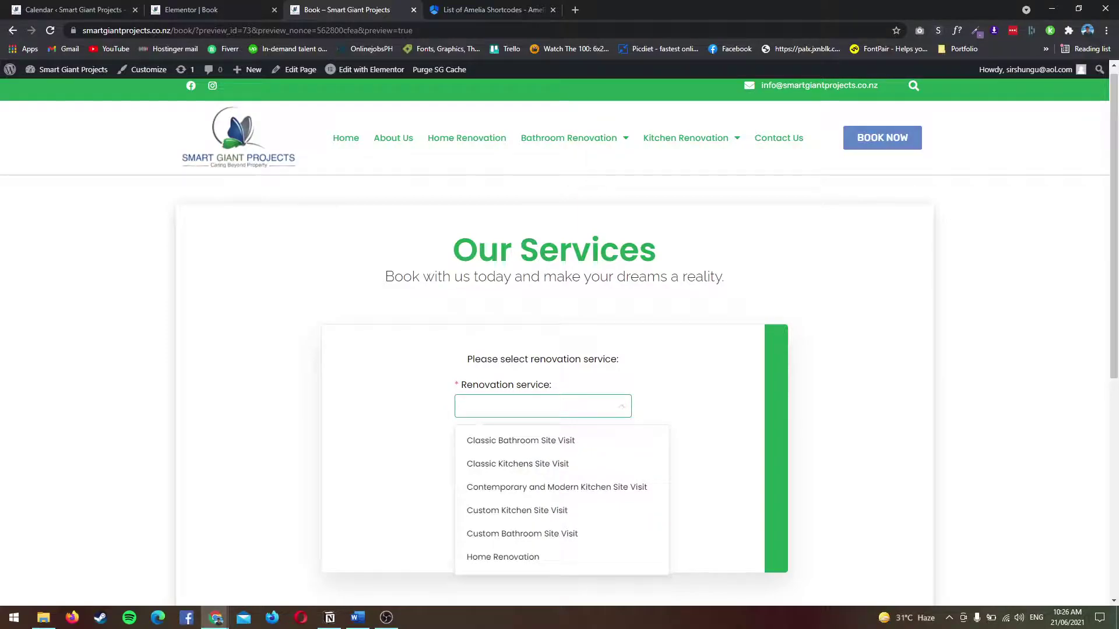
scroll(561, 472, "down", 3)
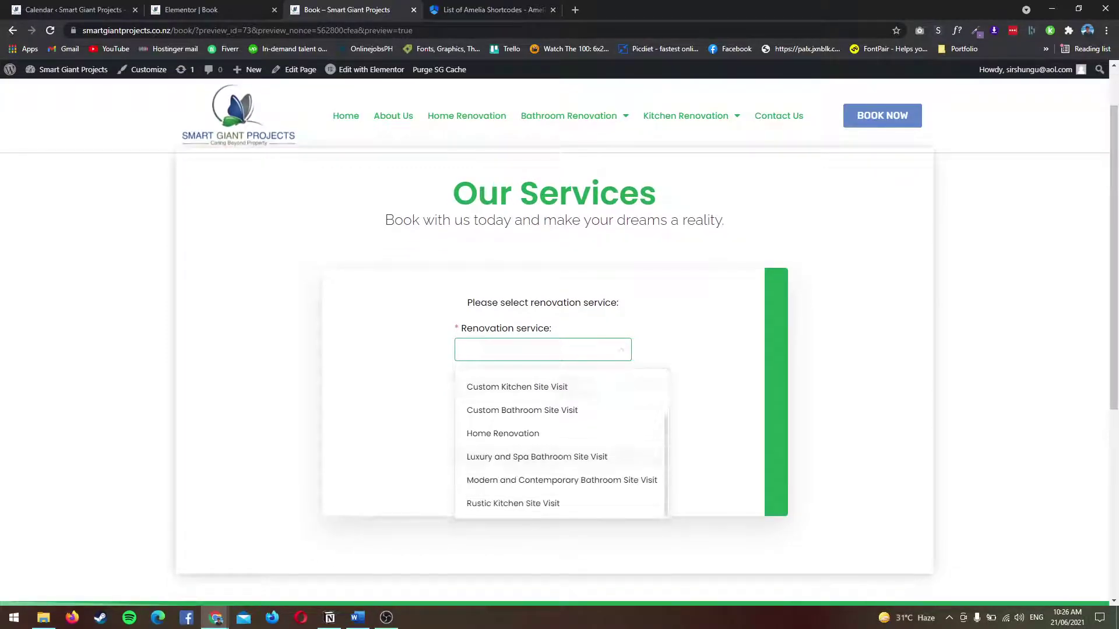
scroll(561, 443, "up", 2)
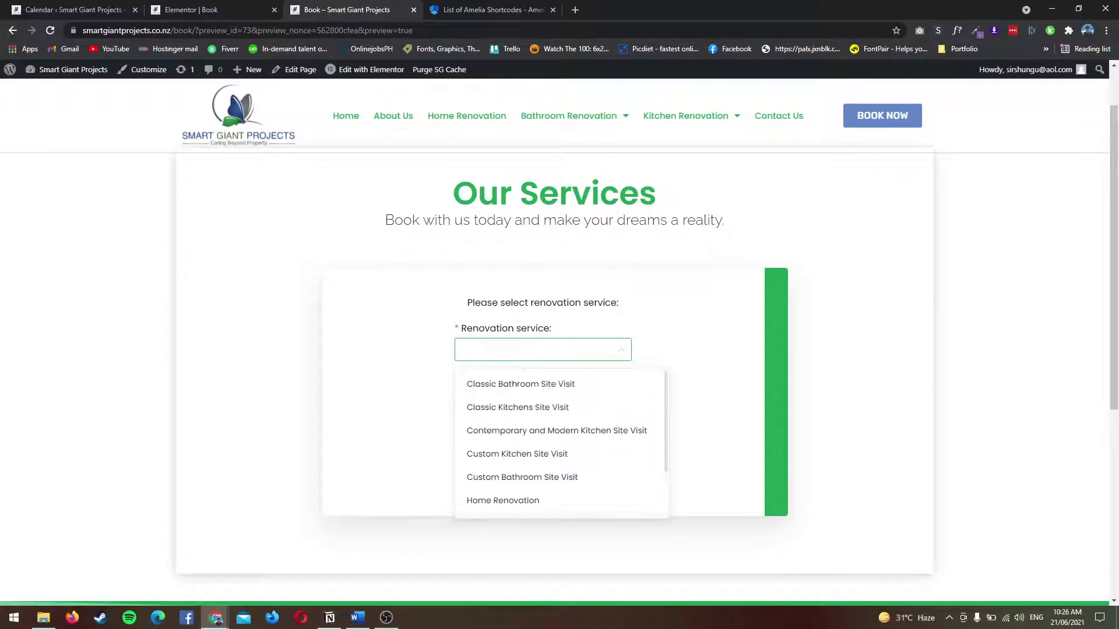
Look through the renovation services in the booking form, choose Luxury and Spa Bathroom Site Visit and continue to the date selection
scroll(561, 443, "down", 2)
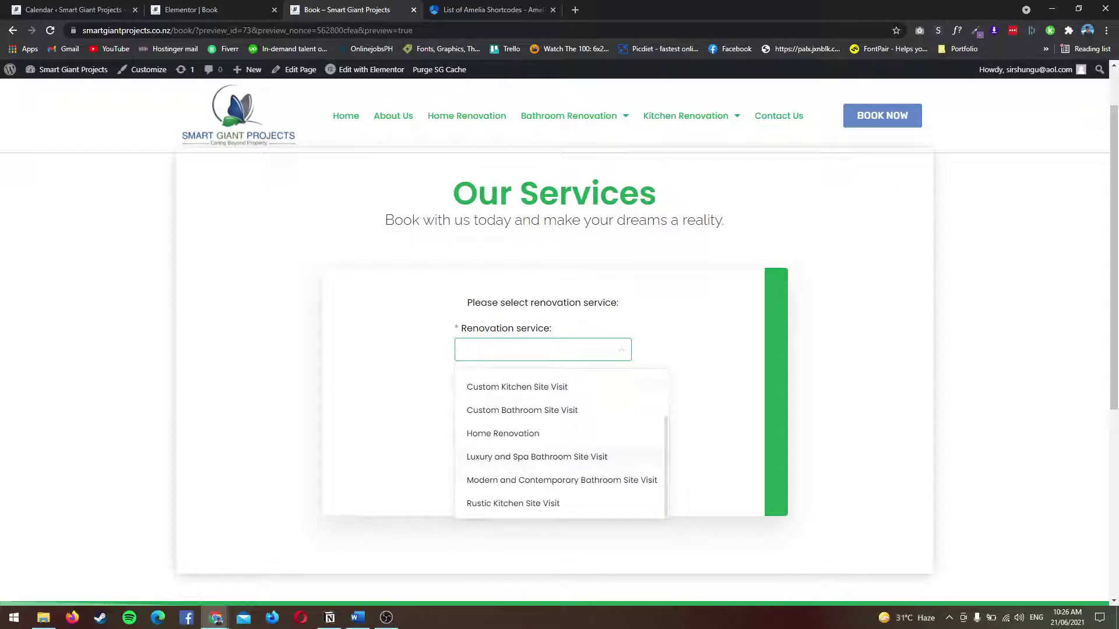
scroll(561, 443, "up", 2)
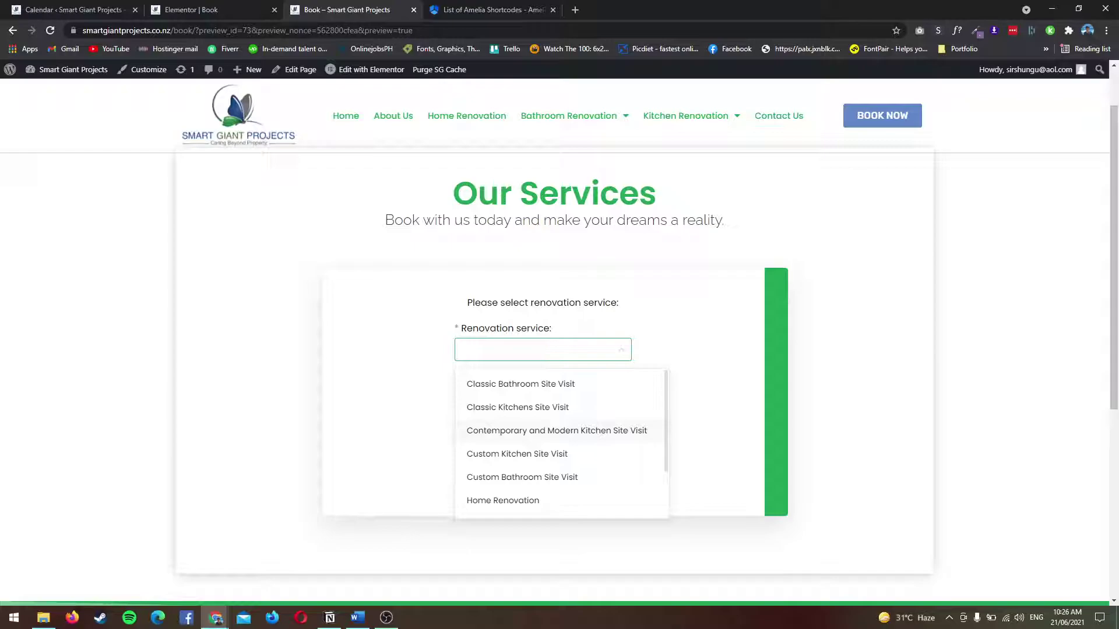
scroll(562, 442, "down", 2)
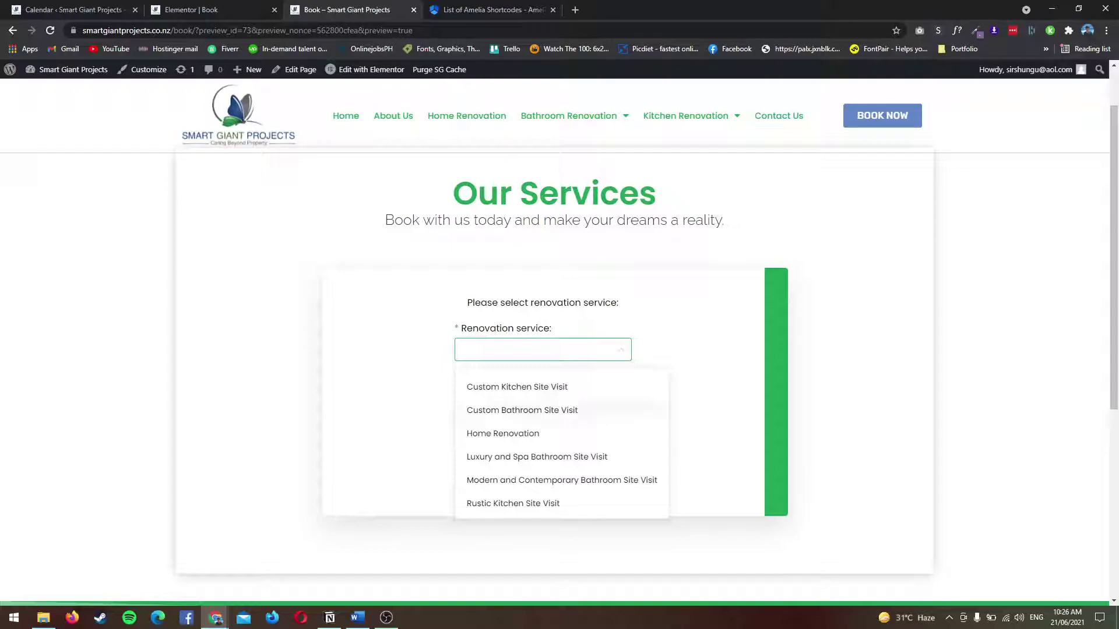
scroll(559, 349, "down", 2)
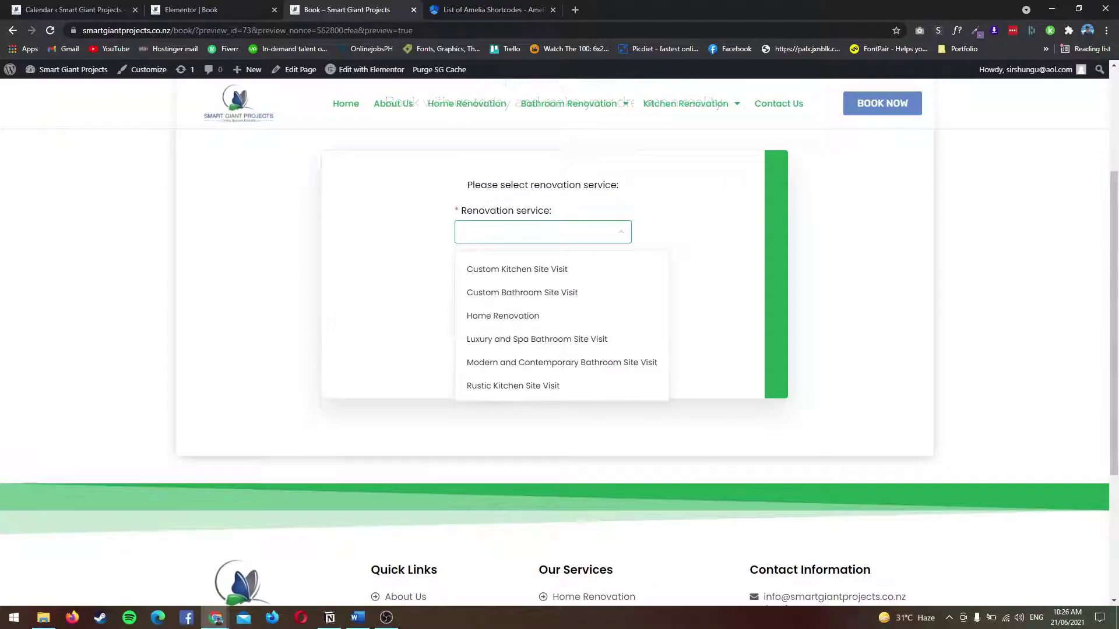
scroll(559, 350, "up", 2)
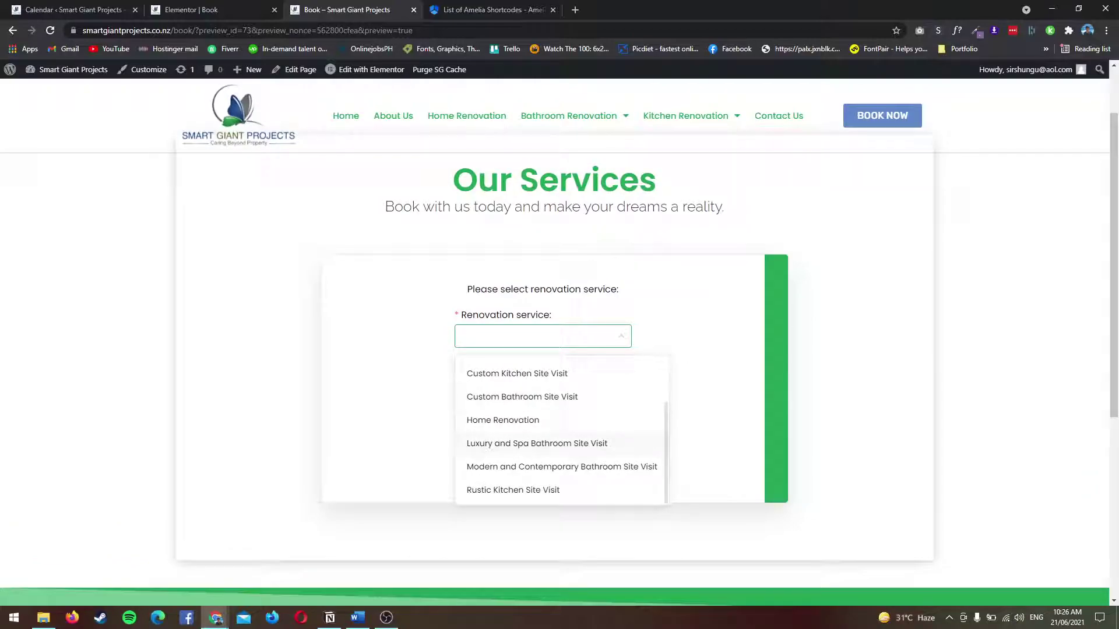
left_click(537, 443)
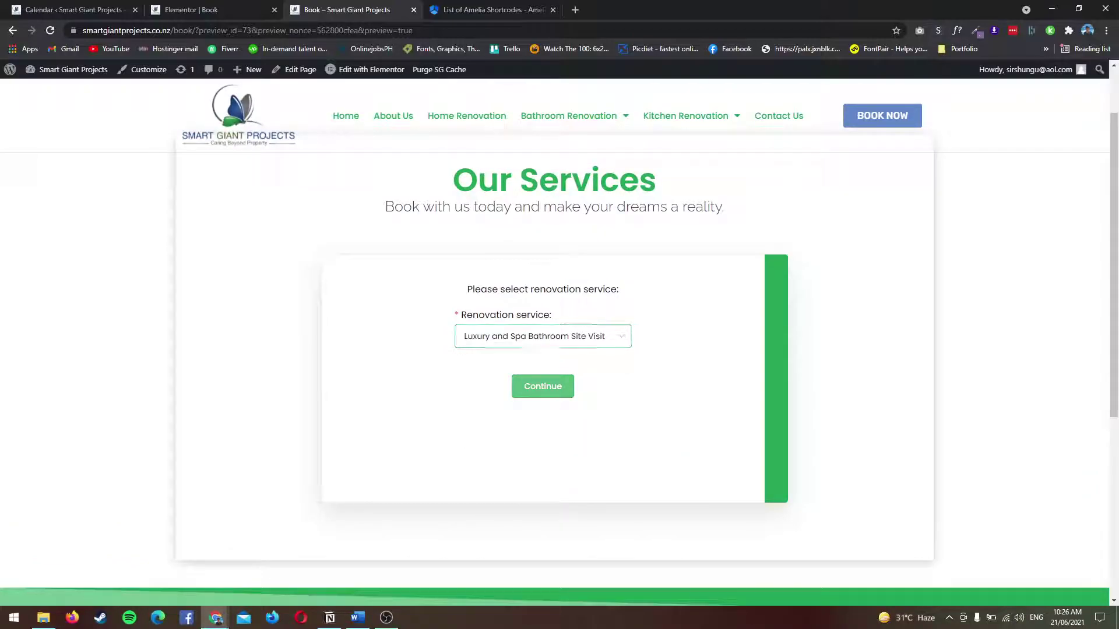
left_click(543, 386)
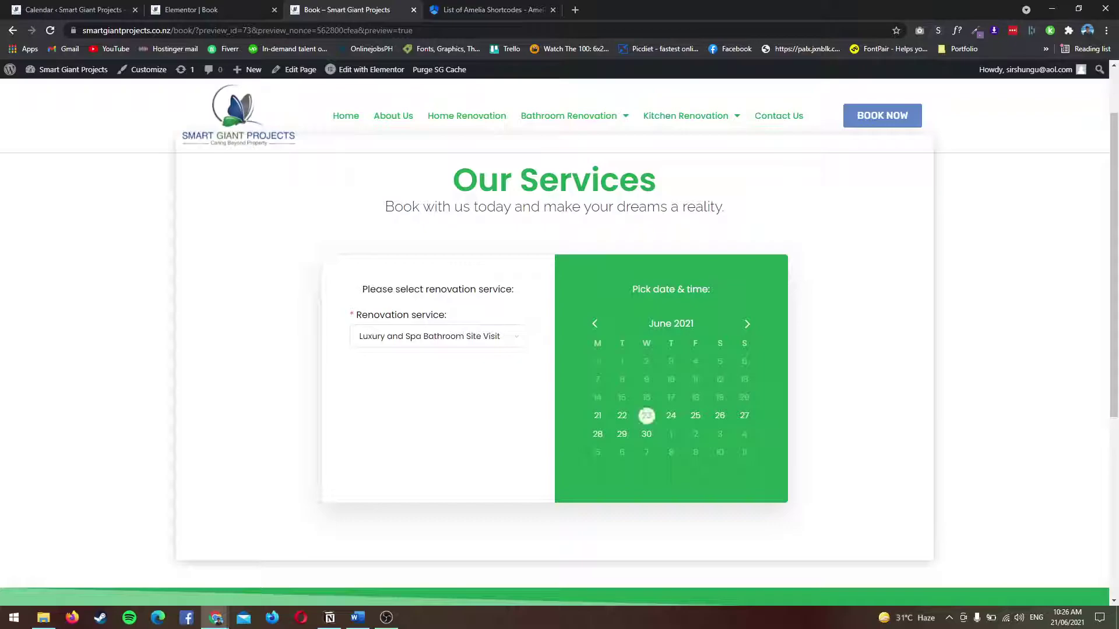
Pick June 23, 2021 and the 9:00 pm - 10:00 pm slot, continue, and review the customer details form
left_click(646, 415)
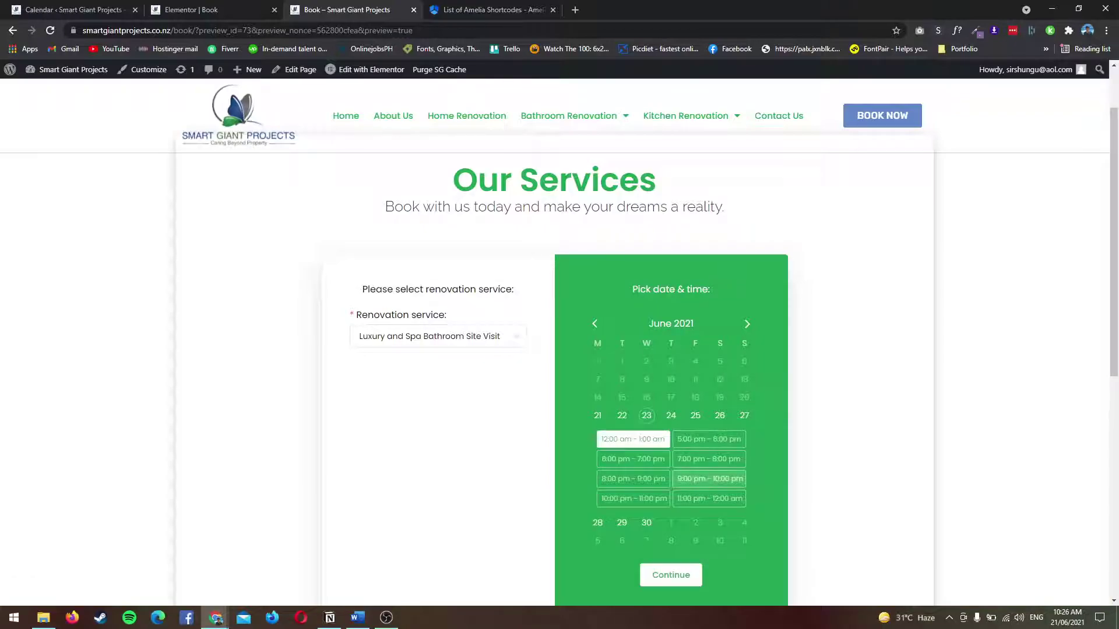
left_click(709, 479)
scroll(728, 484, "down", 1)
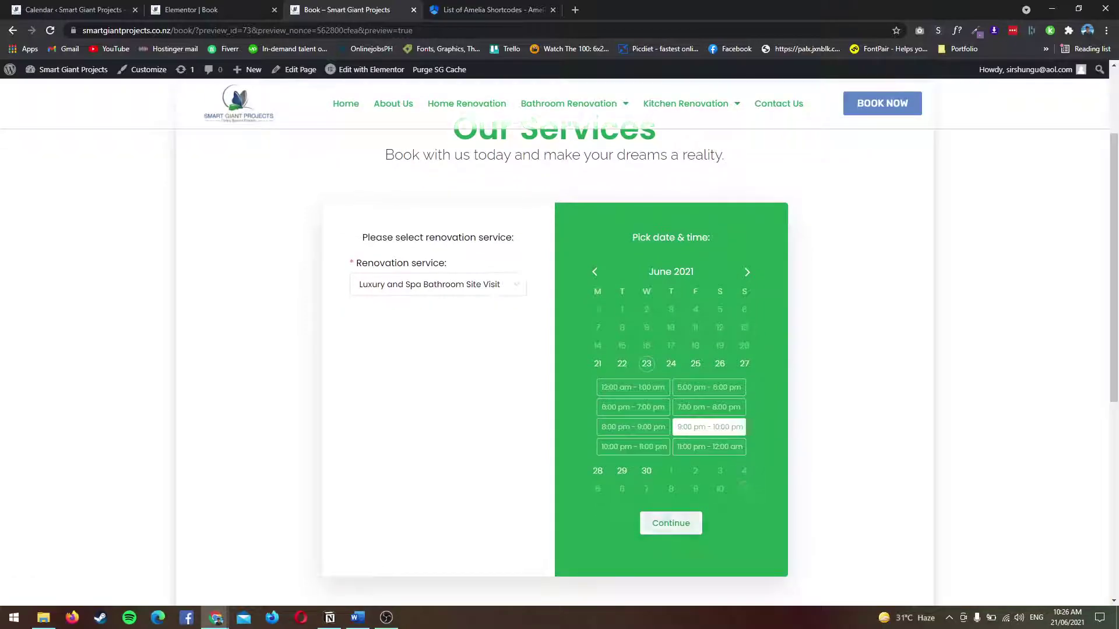
left_click(670, 523)
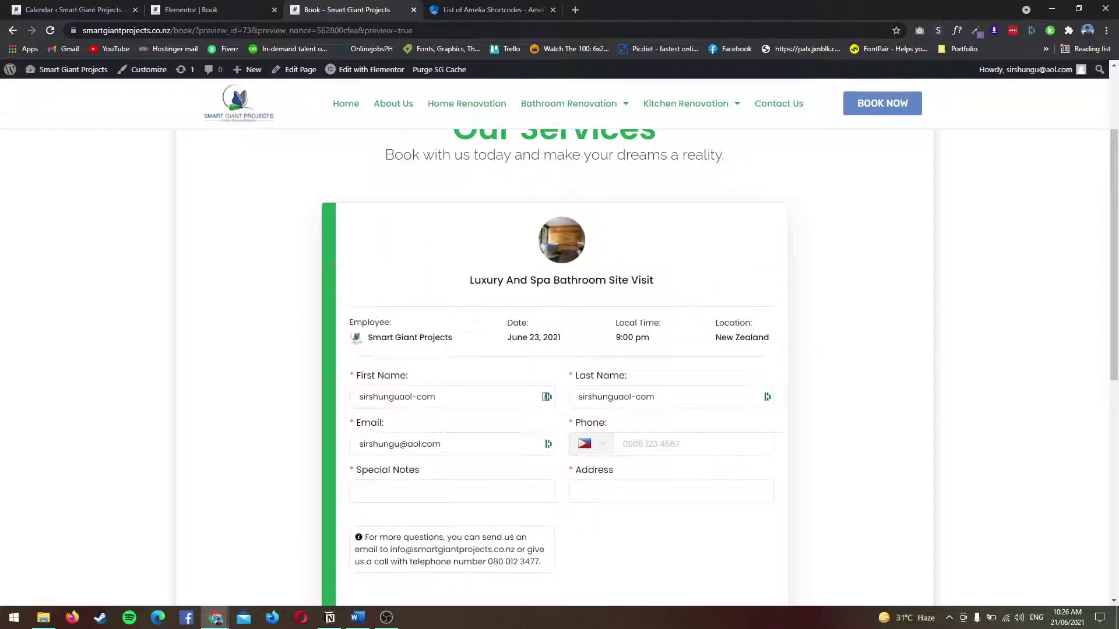
scroll(554, 367, "up", 1)
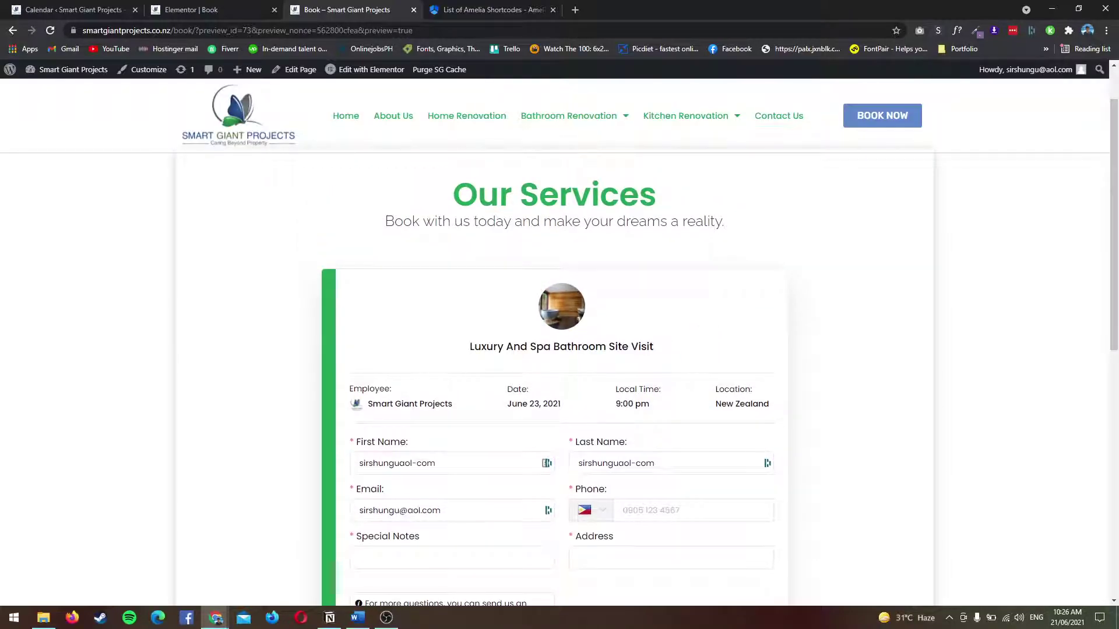
scroll(437, 470, "down", 9)
scroll(437, 470, "up", 10)
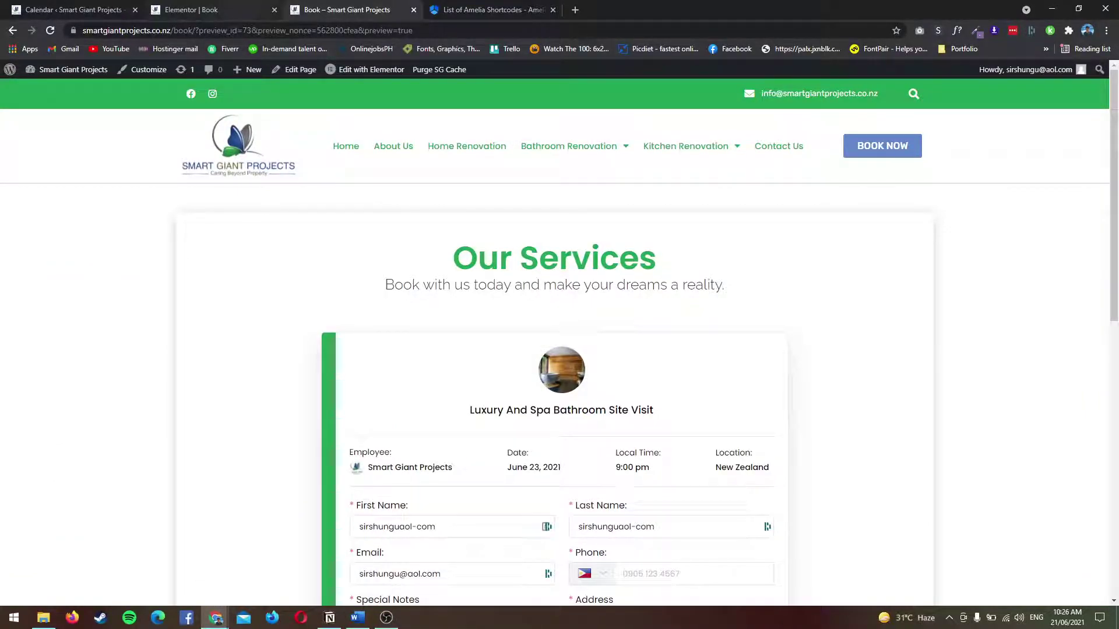
Replace the Book page's shortcode in Elementor with [ameliasearch] copied from the documentation's Search view section, and update the page
left_click(192, 10)
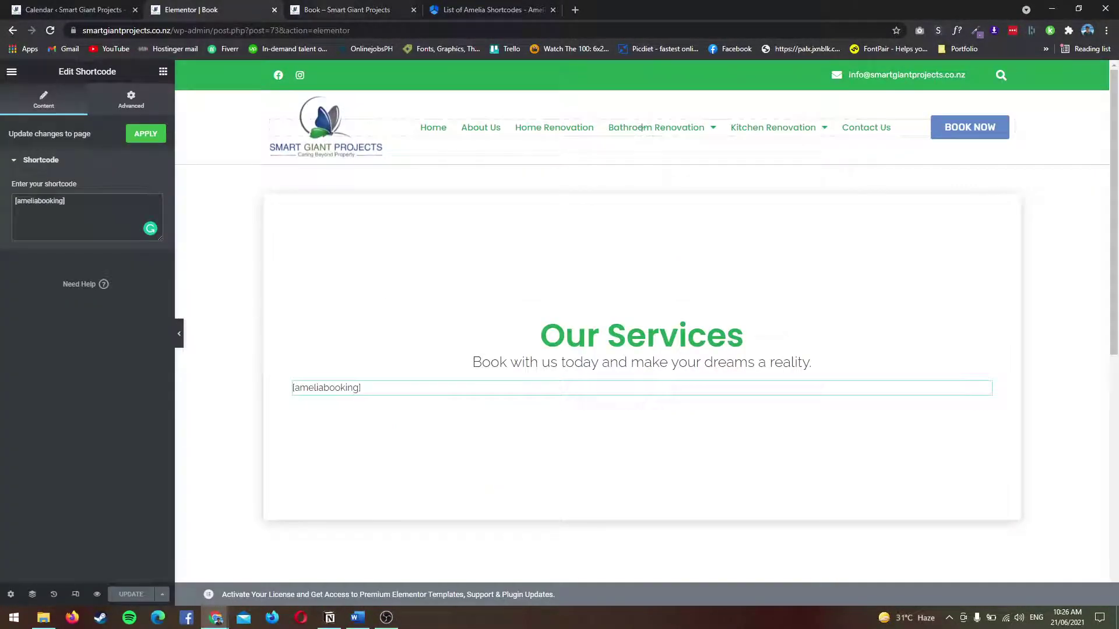
key("ctrl+Tab")
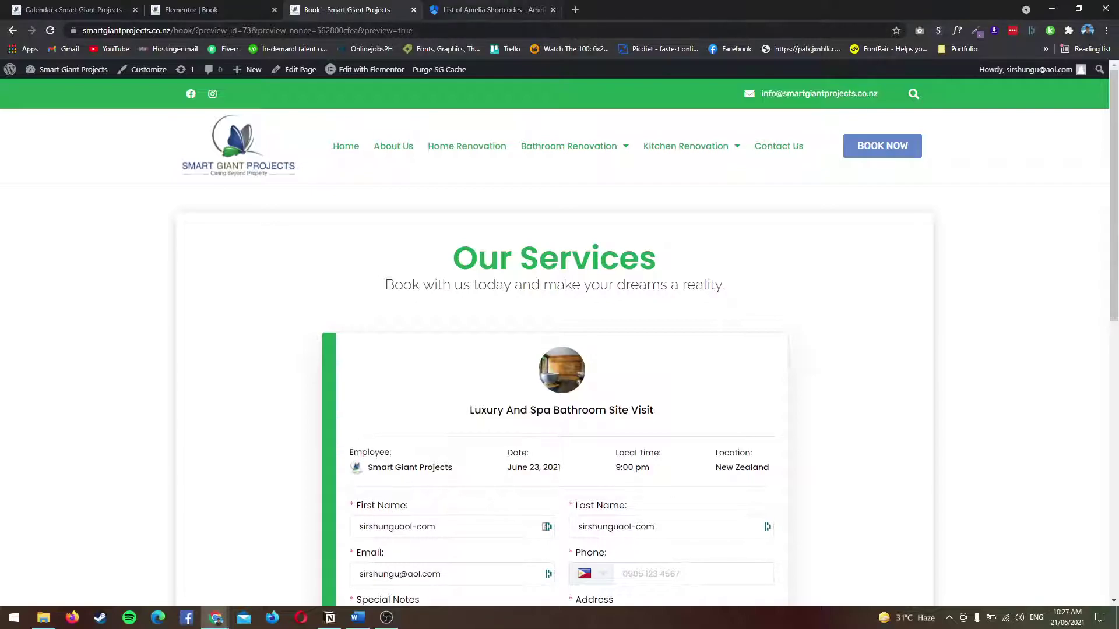
key("ctrl+Tab")
scroll(670, 379, "down", 5)
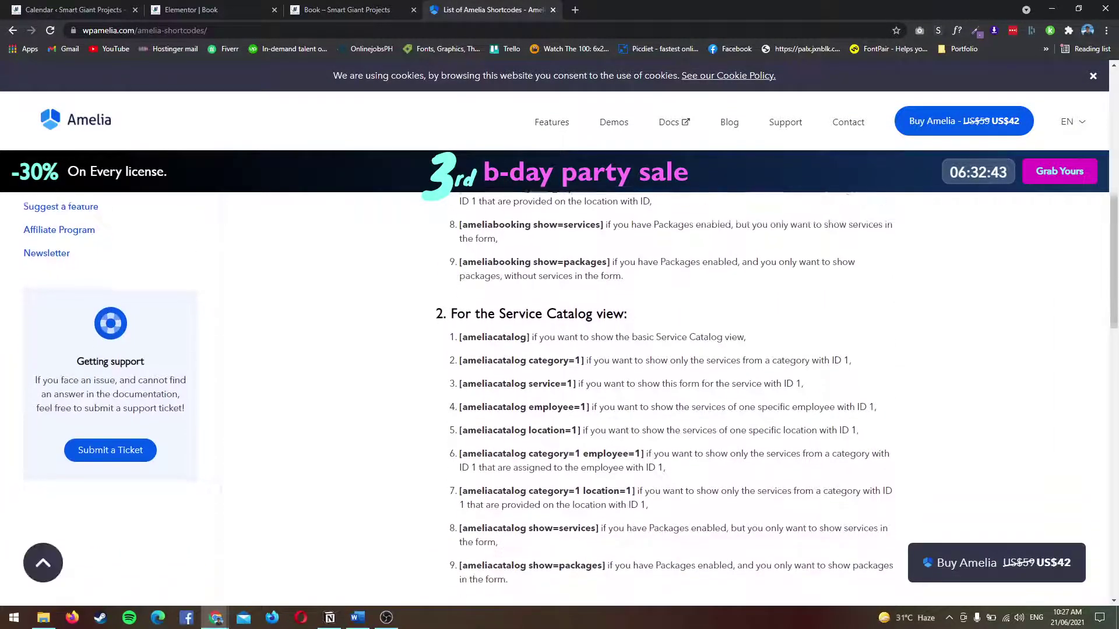
scroll(670, 379, "down", 3)
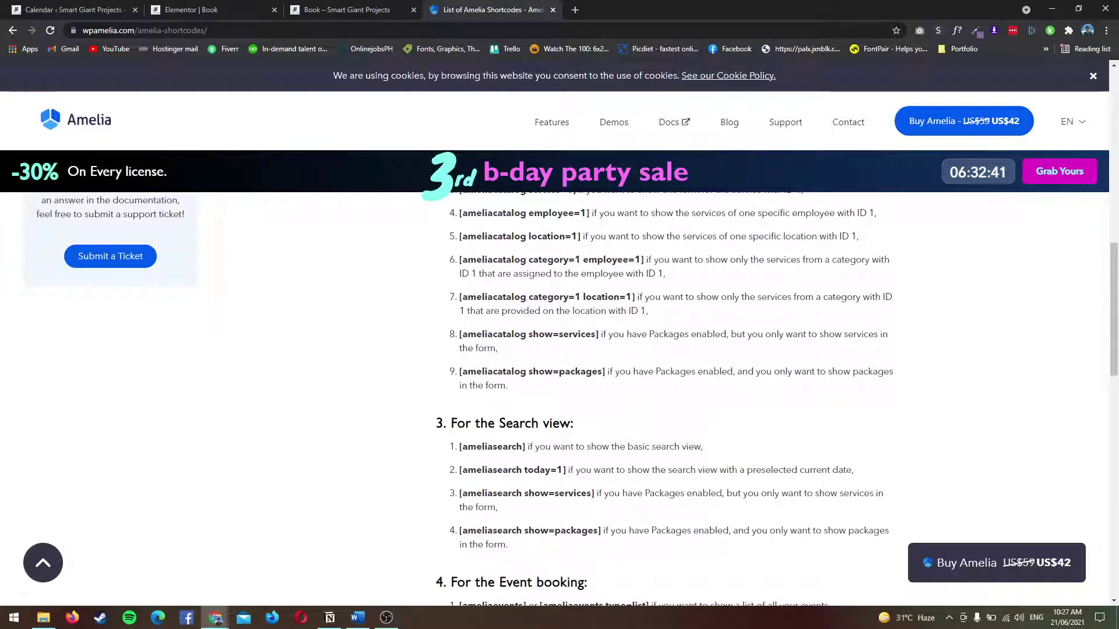
left_click_drag(525, 447, 459, 446)
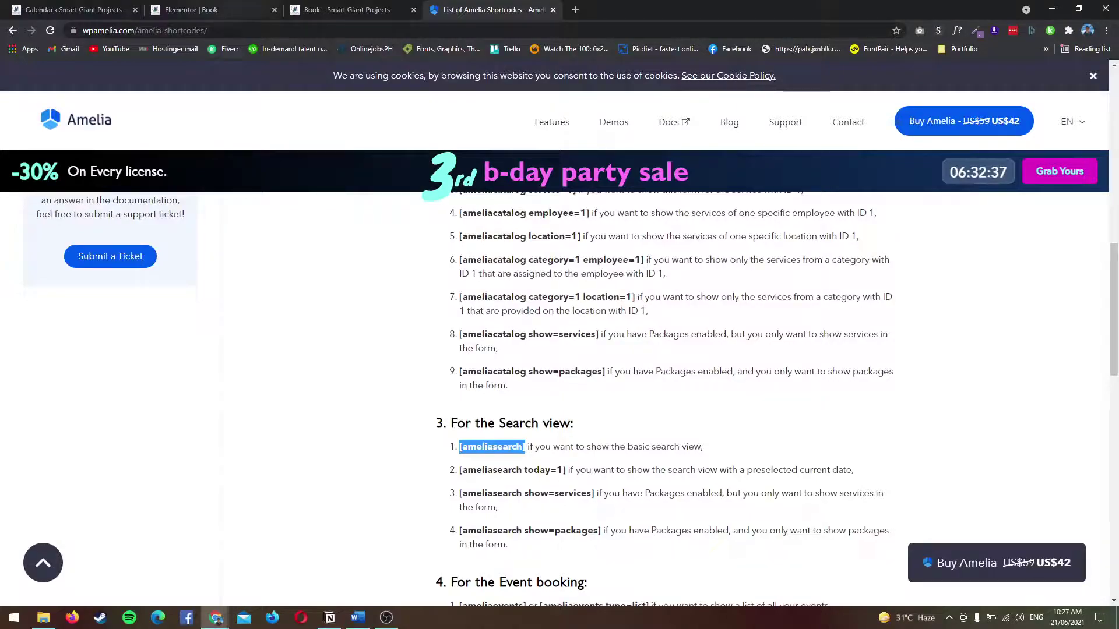
key("ctrl+2")
key("ctrl+a")
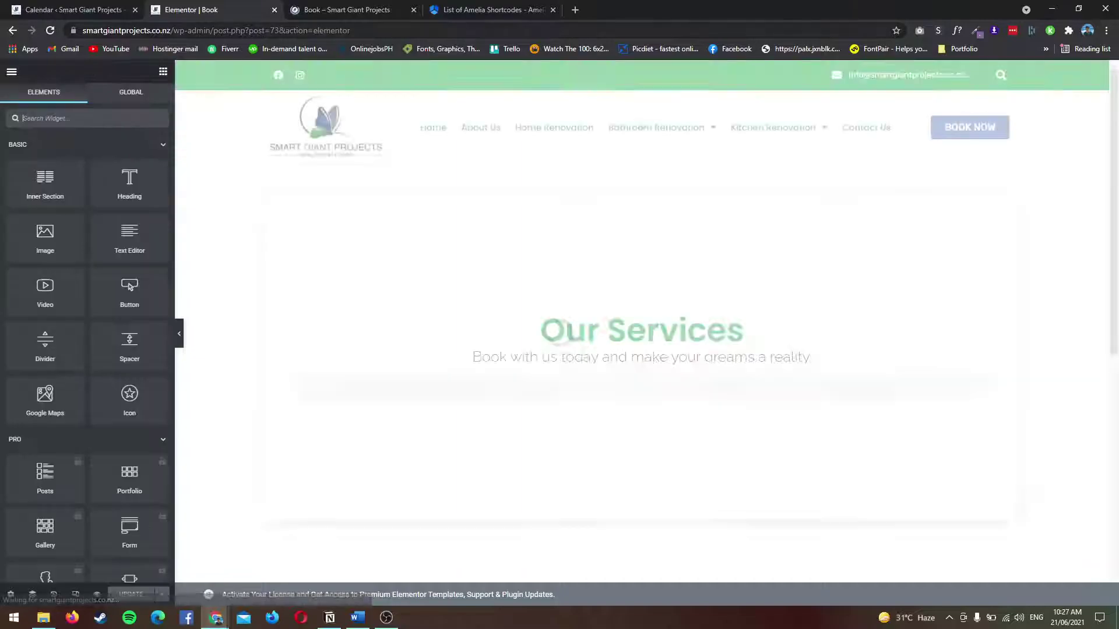
Check the search view in the Book page preview, examining its appointment date, time range, services and location filters
key("ctrl+Tab")
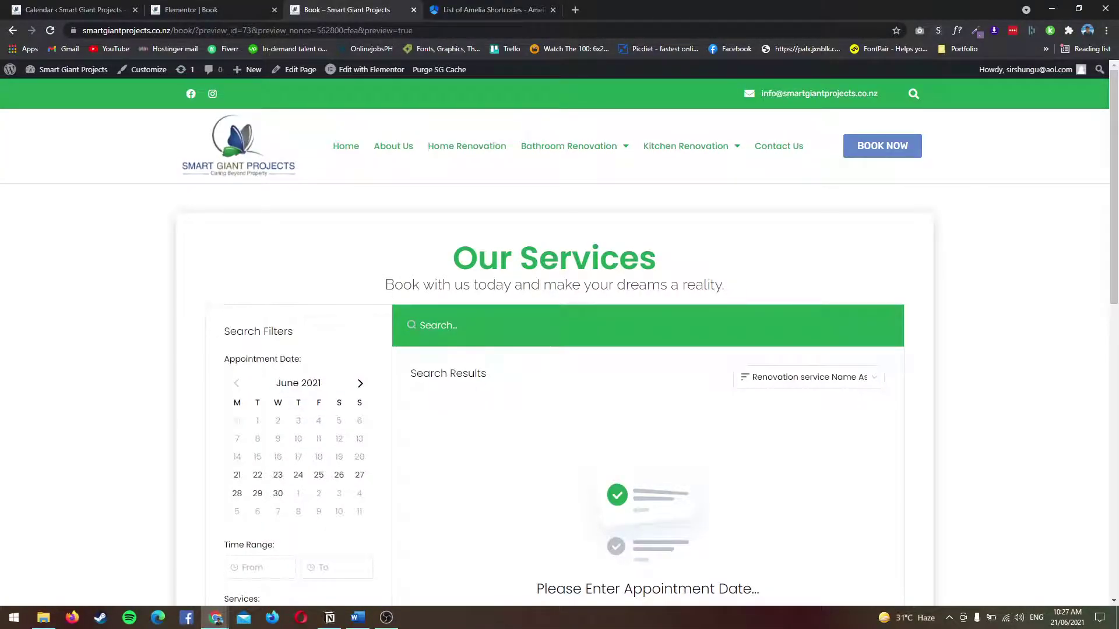
scroll(560, 350, "down", 5)
scroll(560, 349, "up", 2)
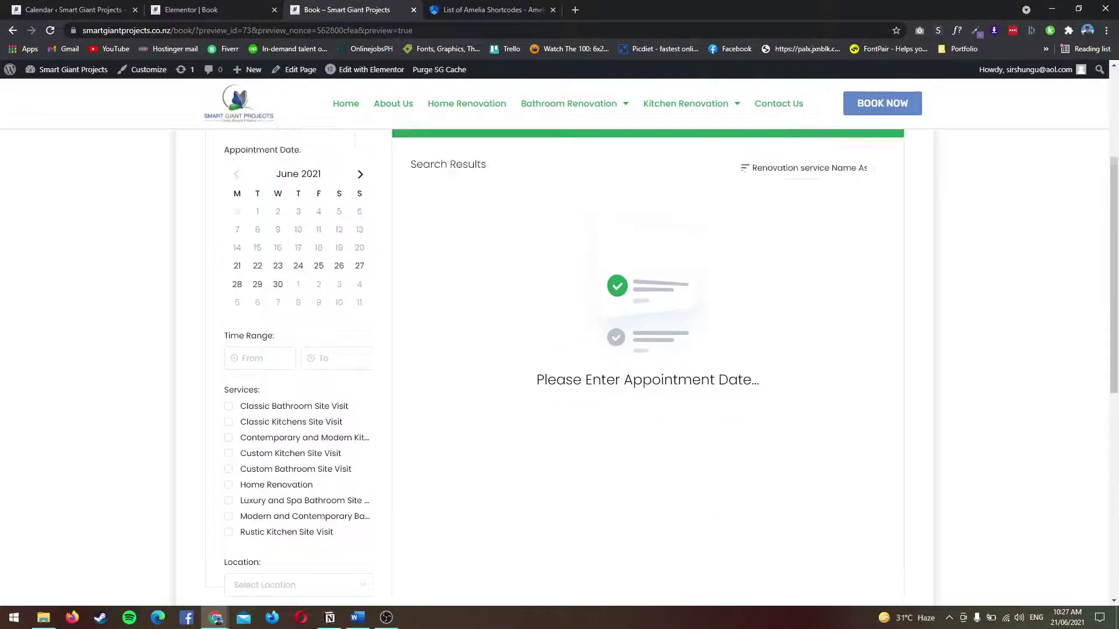
scroll(559, 350, "up", 2)
scroll(559, 350, "down", 2)
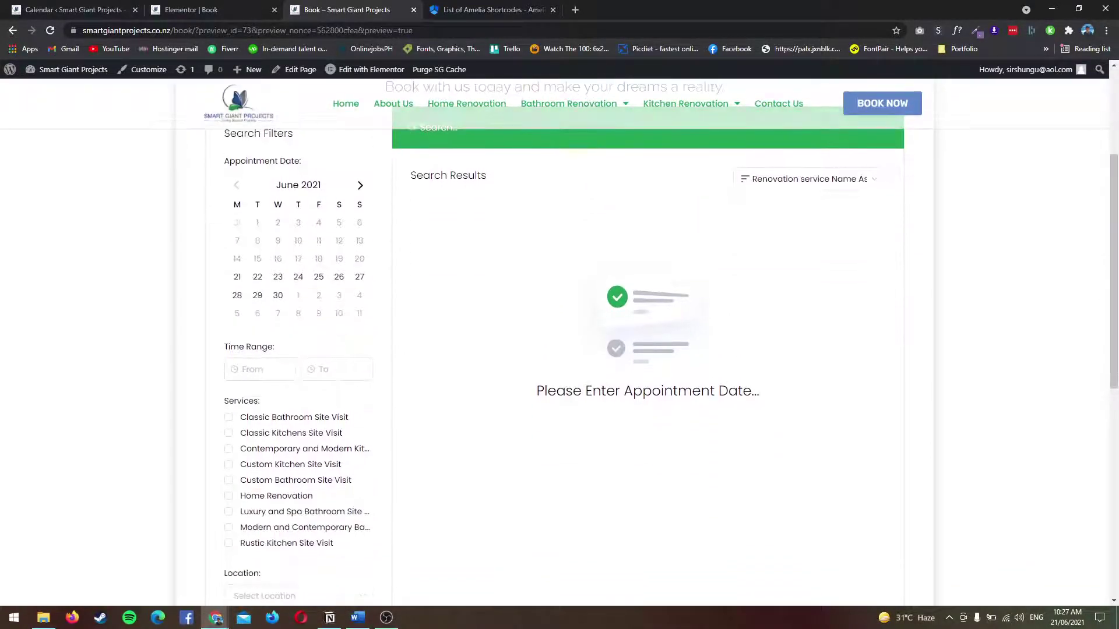
scroll(559, 349, "up", 2)
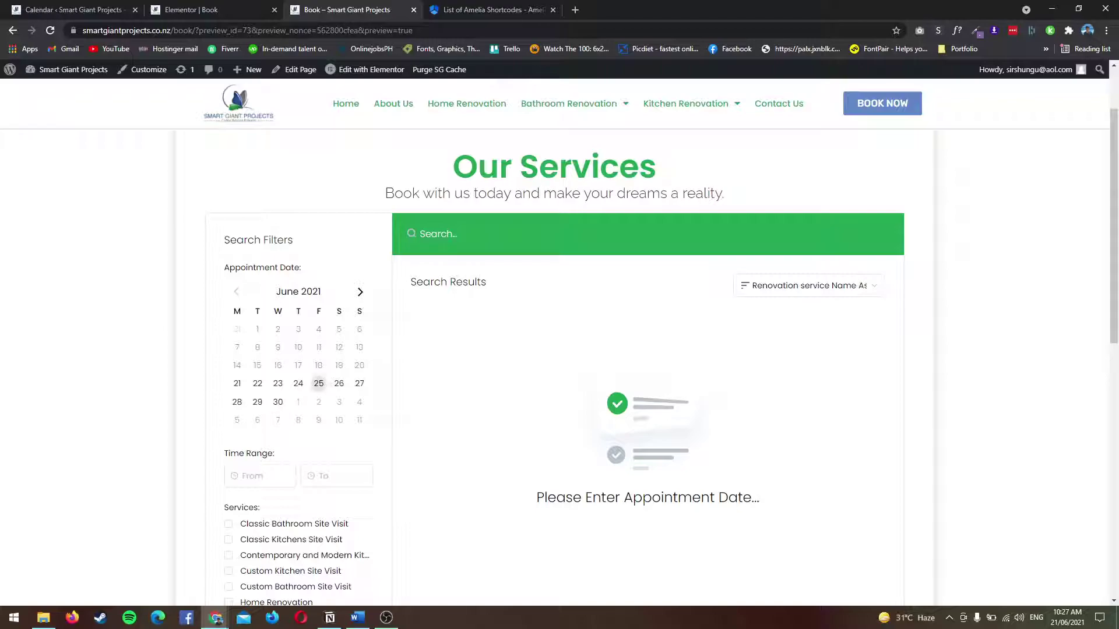
Filter the search view by the appointment date June 25, 2021 and look through the listed services
left_click(318, 384)
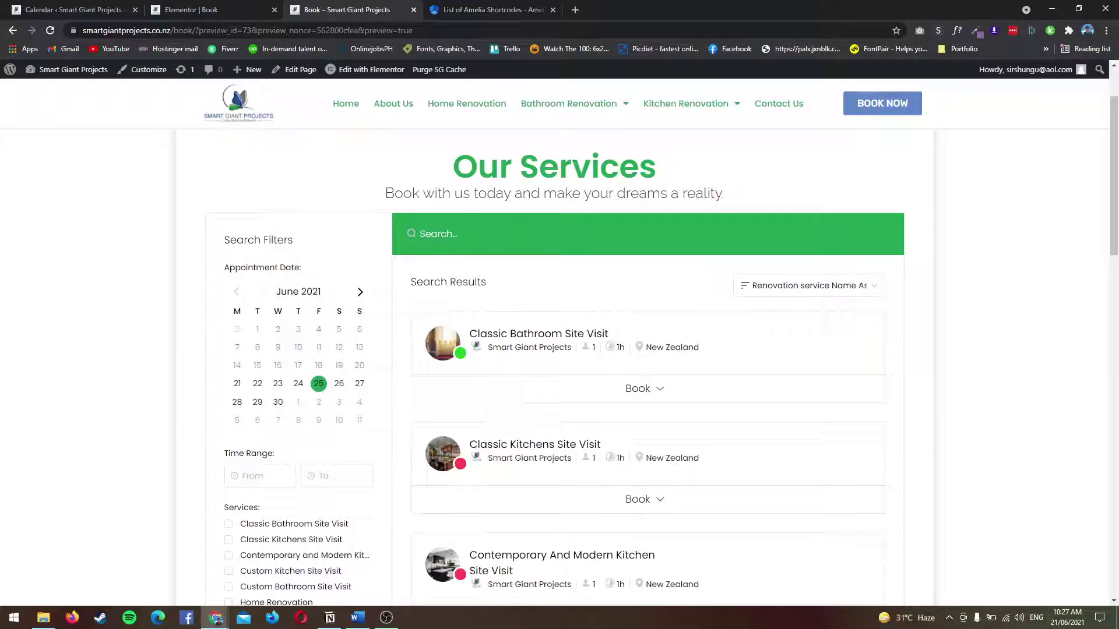
scroll(647, 367, "down", 4)
scroll(647, 367, "up", 2)
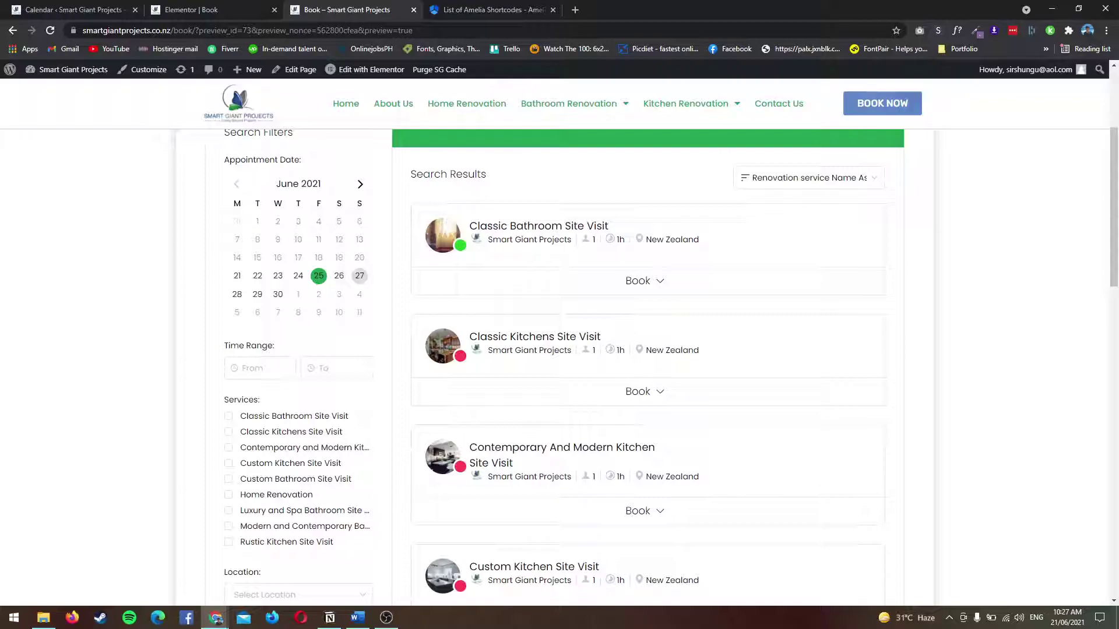
scroll(359, 275, "up", 1)
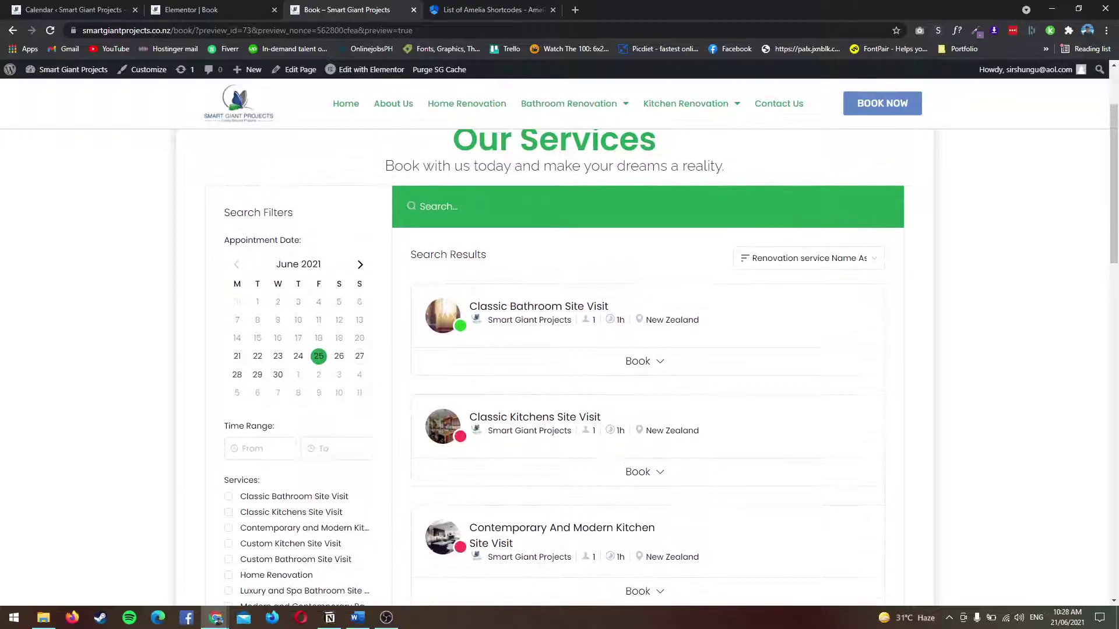
scroll(646, 367, "down", 10)
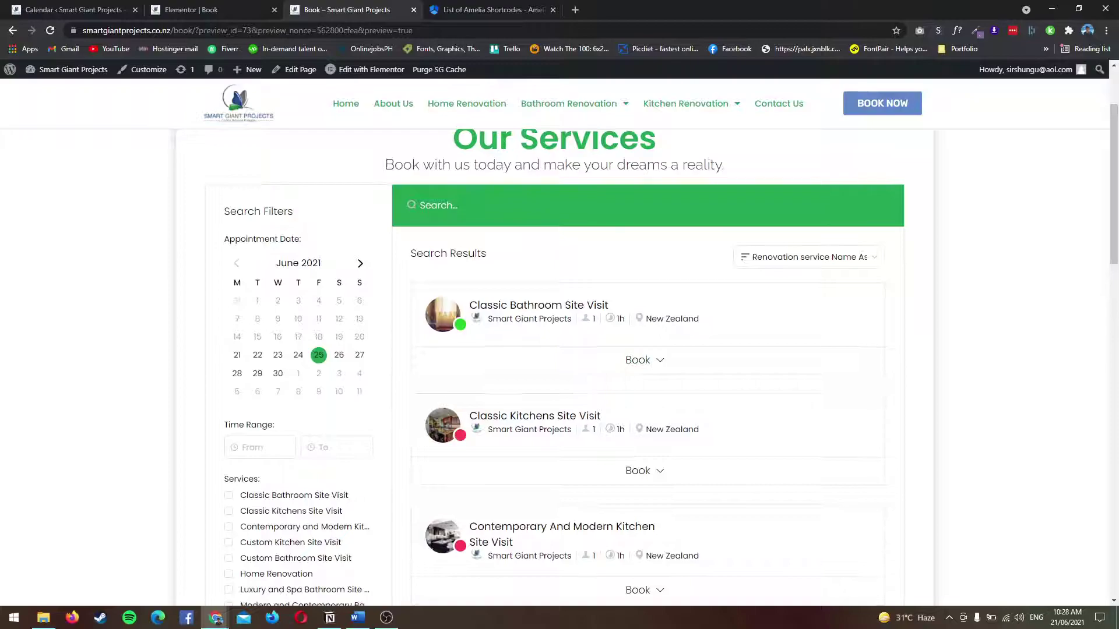
scroll(641, 373, "down", 4)
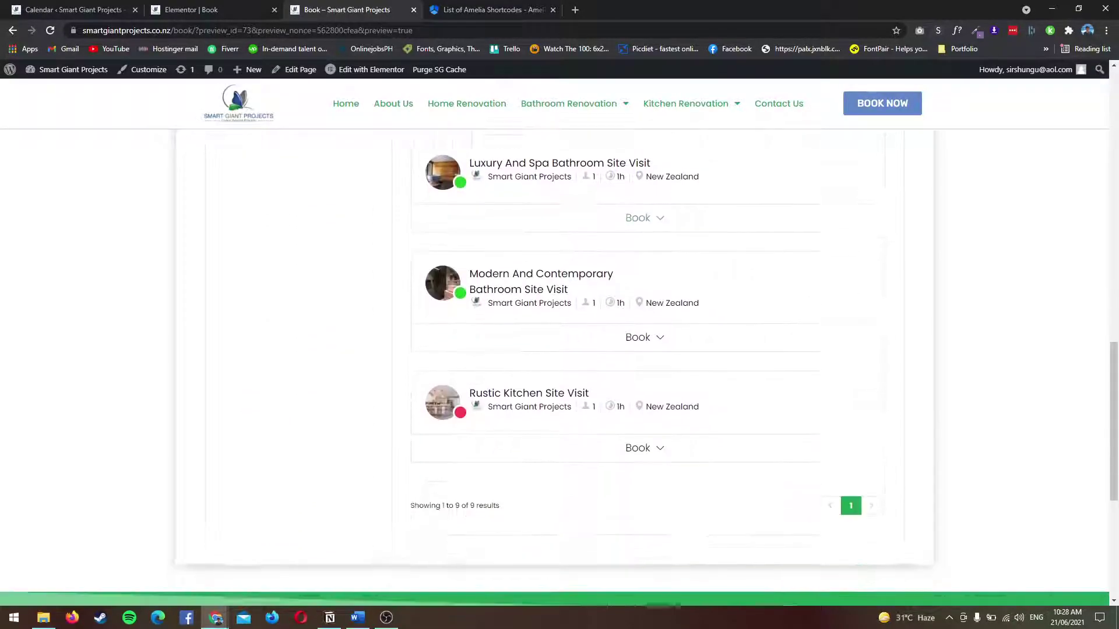
scroll(647, 367, "up", 11)
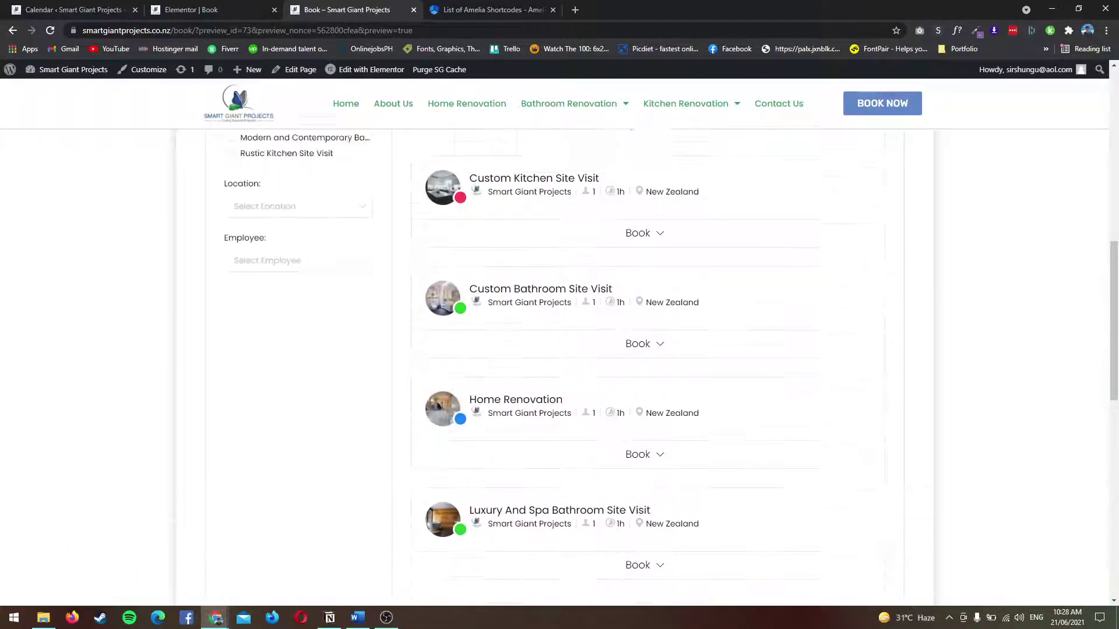
scroll(647, 367, "up", 1)
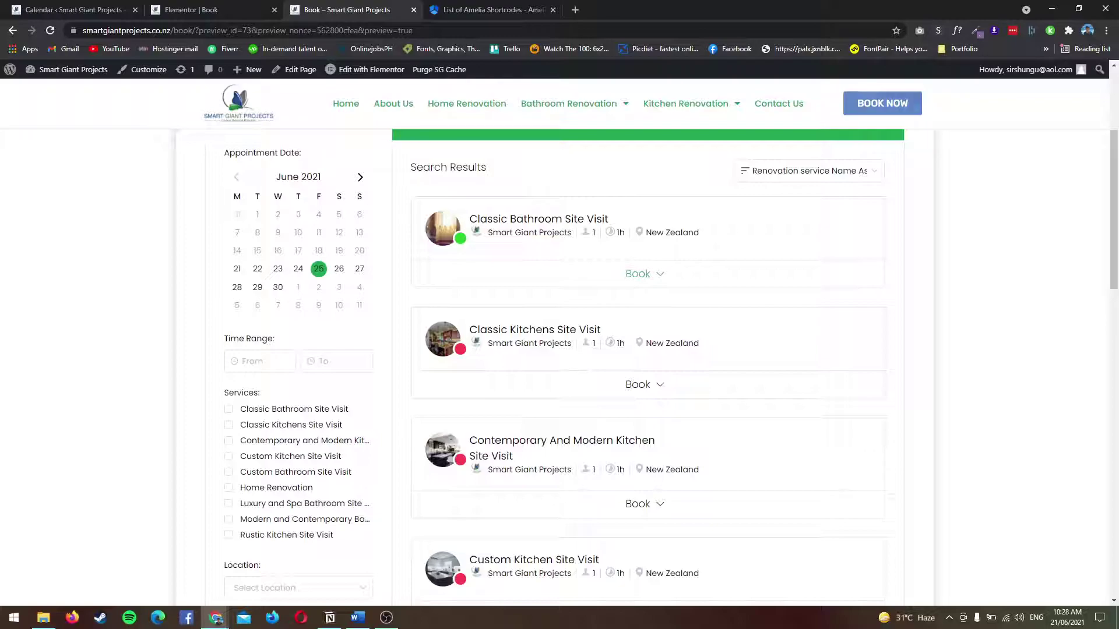
Choose the 6:00 pm - 7:00 pm slot for Classic Bathroom Site Visit, view its booking details form and close it without confirming
left_click(641, 273)
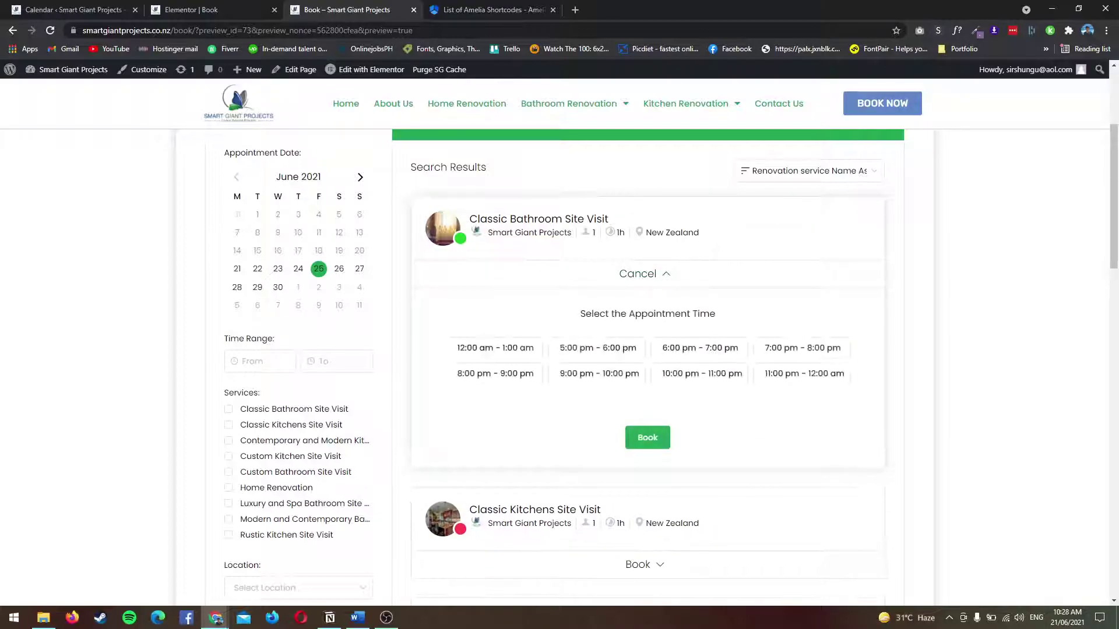
left_click(699, 348)
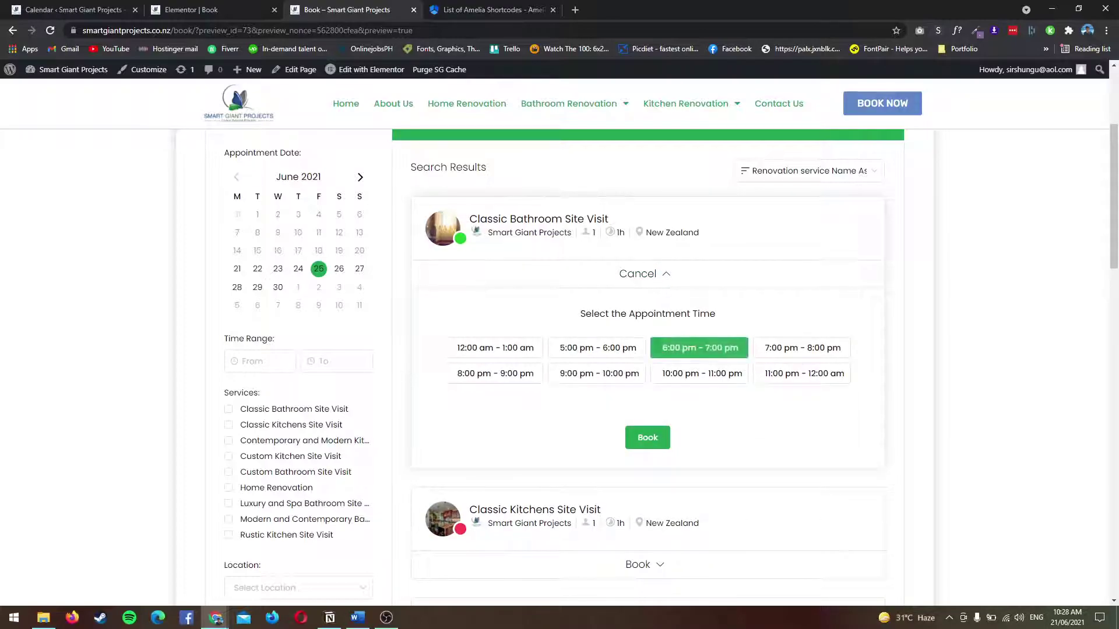
left_click(647, 437)
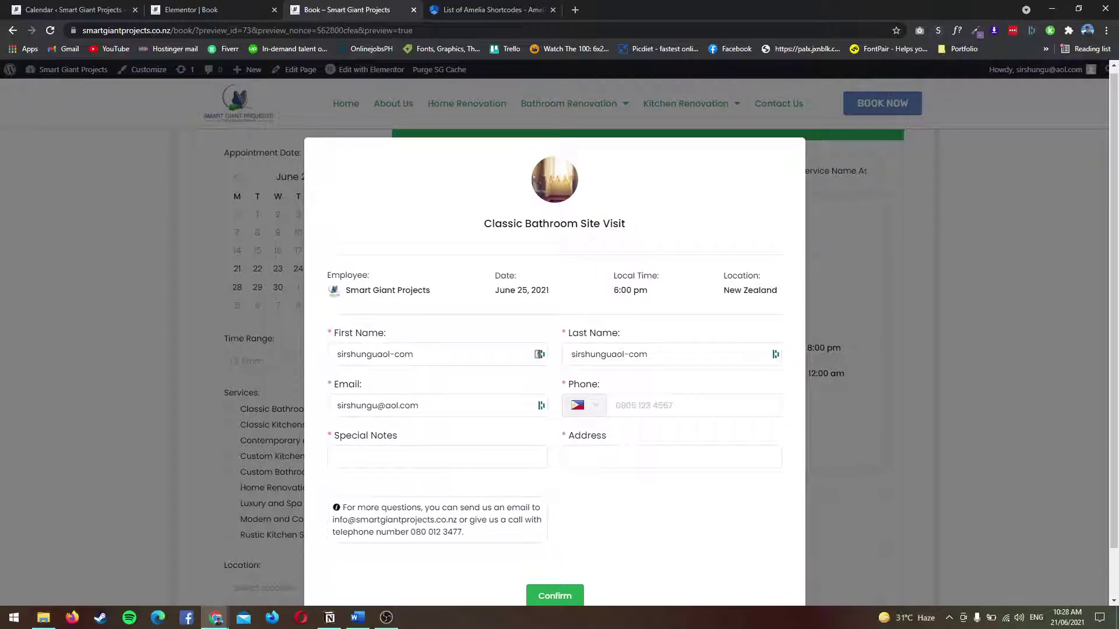
key("Escape")
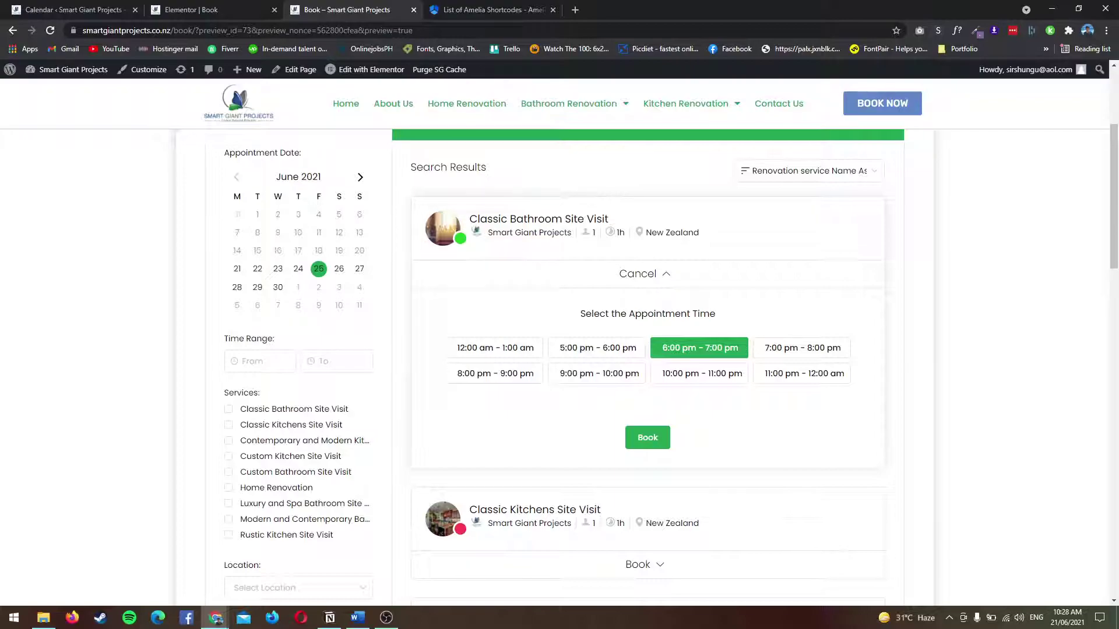
Filter the search view by the appointment date June 26, 2021 and look through the listed services down to the page footer
left_click(339, 269)
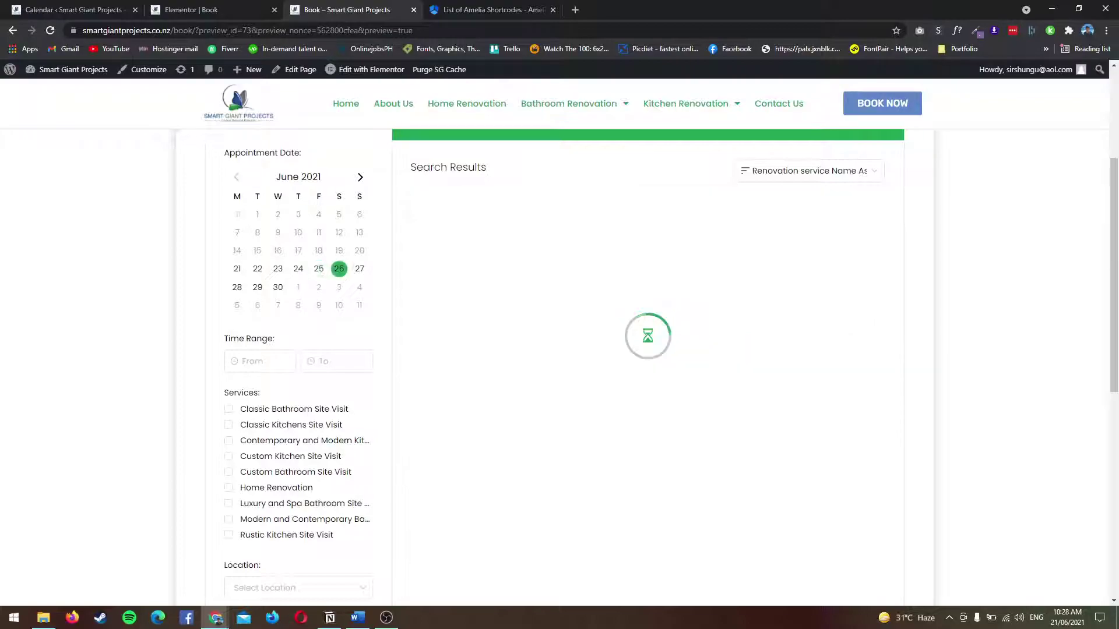
scroll(646, 367, "down", 8)
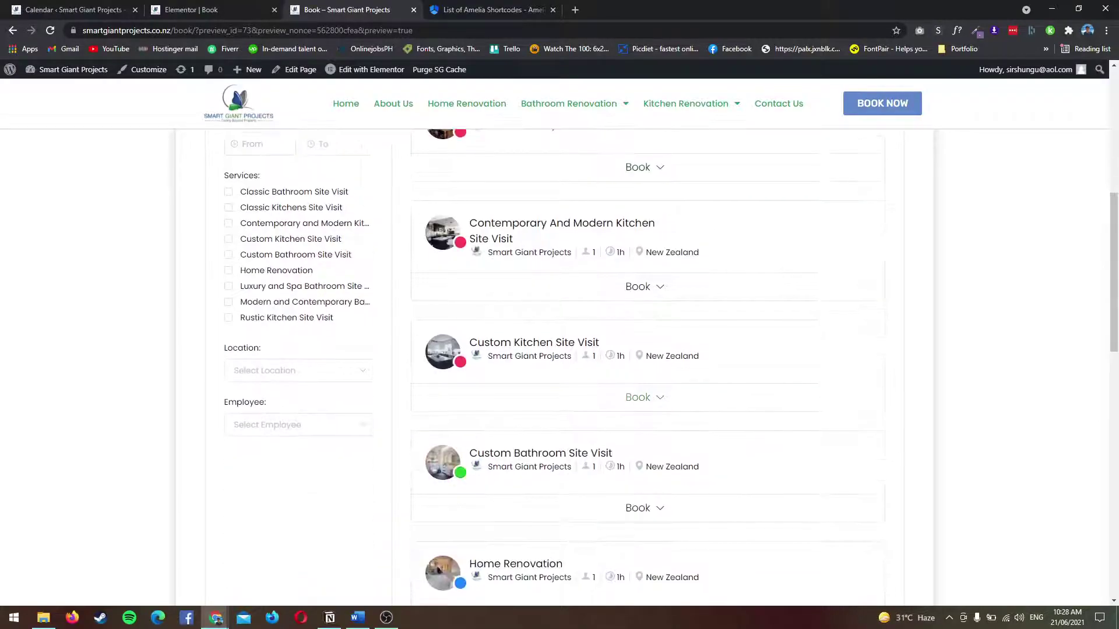
scroll(438, 219, "down", 10)
scroll(438, 219, "up", 8)
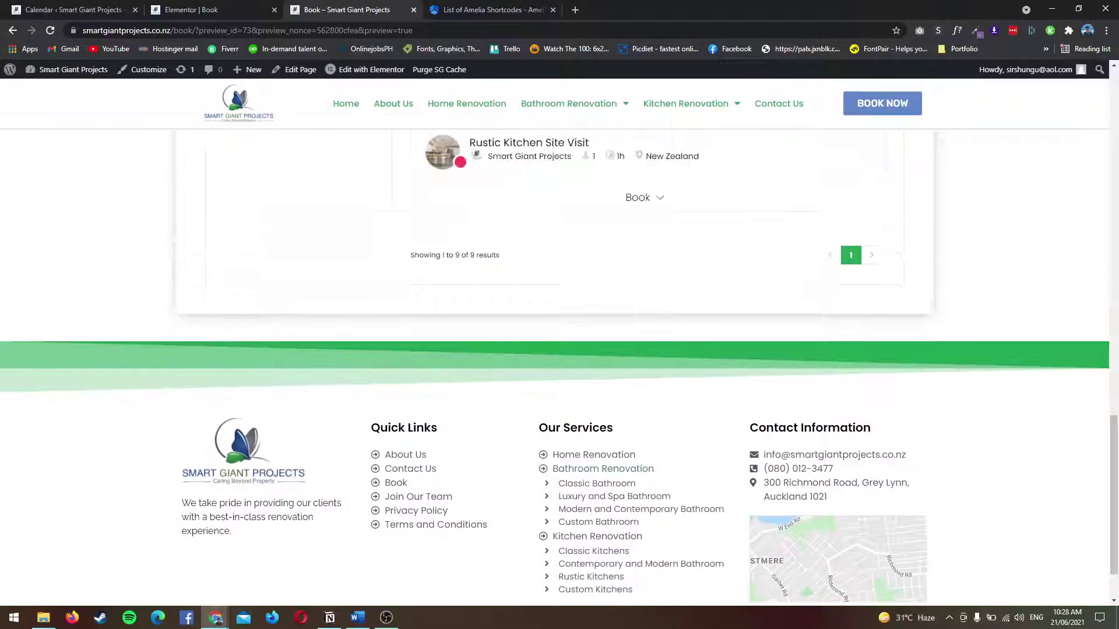
scroll(438, 219, "up", 10)
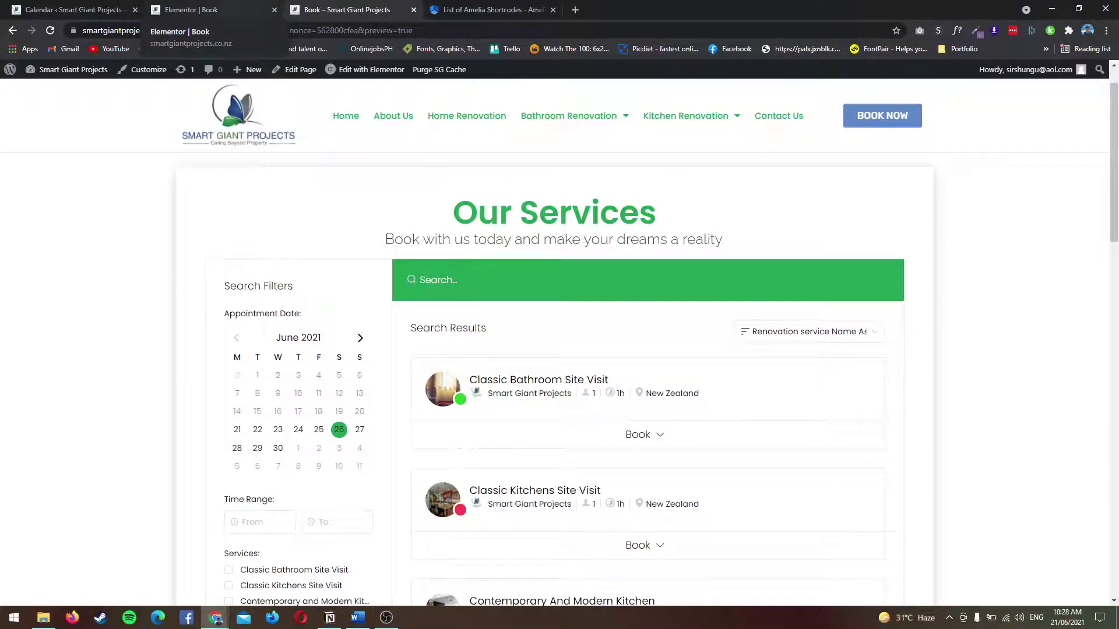
Add a second, empty Shortcode widget directly below the [ameliasearch] shortcode on the Book page in Elementor
left_click(192, 10)
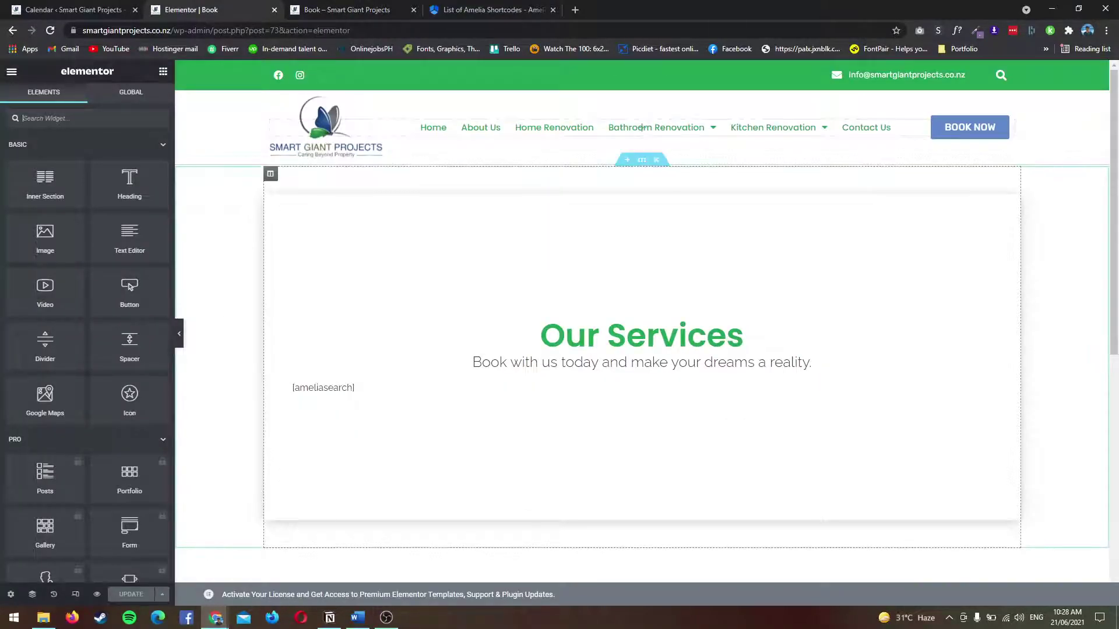
left_click(338, 388)
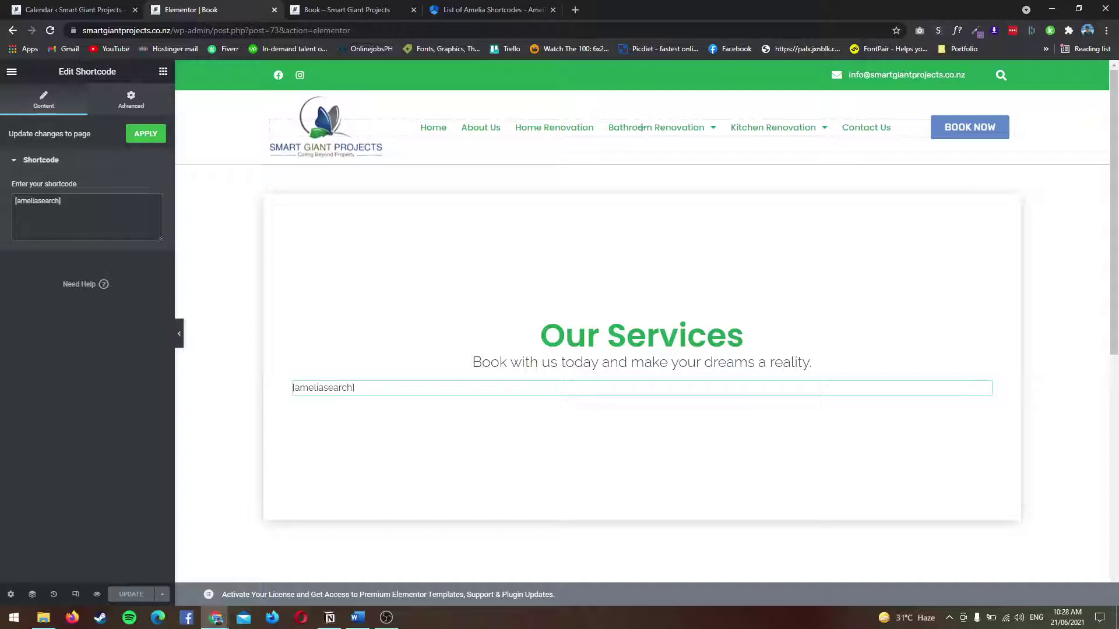
left_click(163, 71)
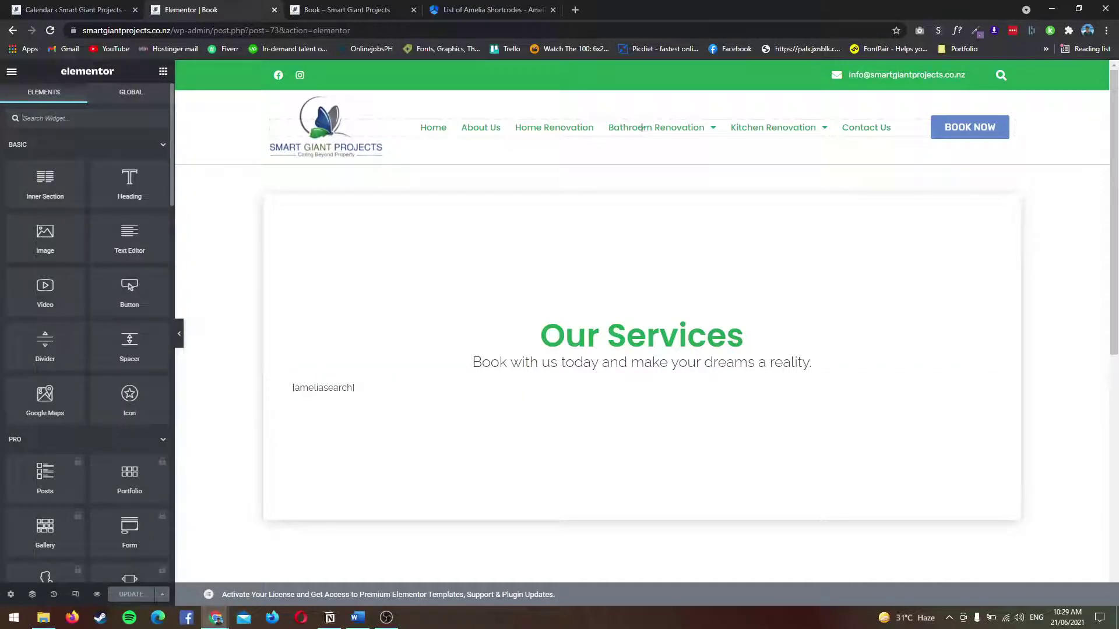
type("short")
left_click_drag(45, 160, 380, 393)
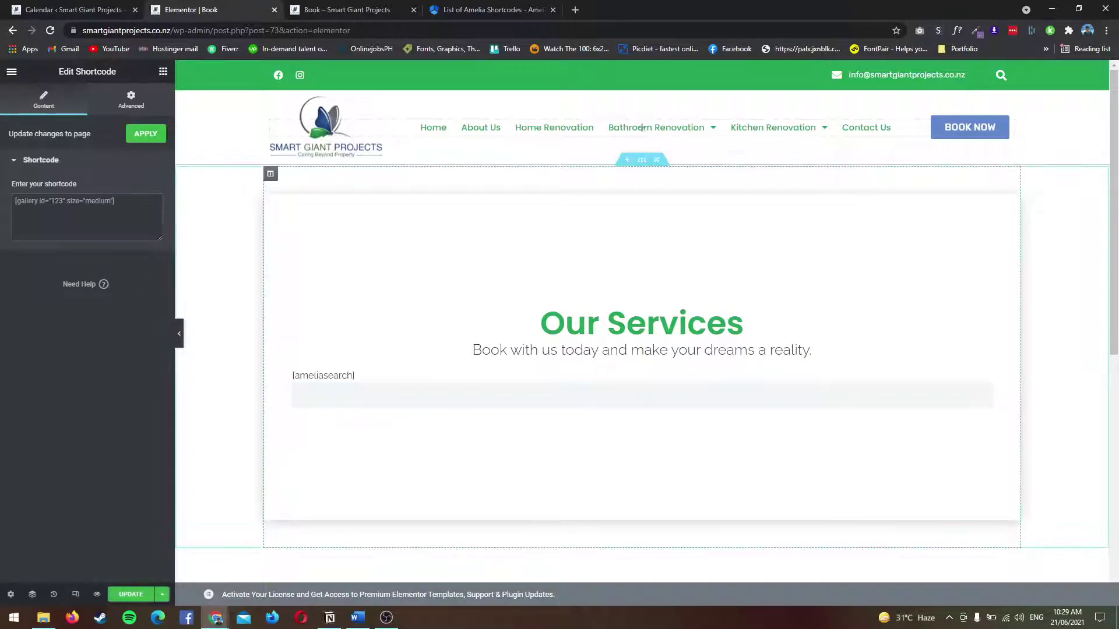
Examine the Step-by-Step Booking Wizard shortcodes in the Amelia documentation, including the category and service variants, and glance at the Book page preview
left_click(491, 10)
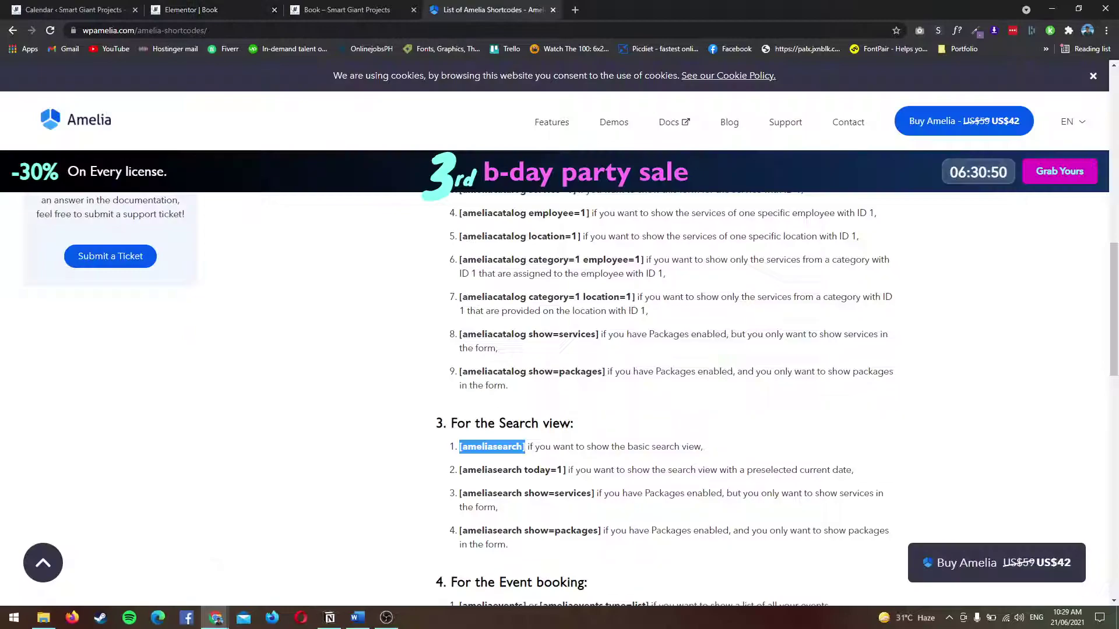
scroll(571, 396, "up", 8)
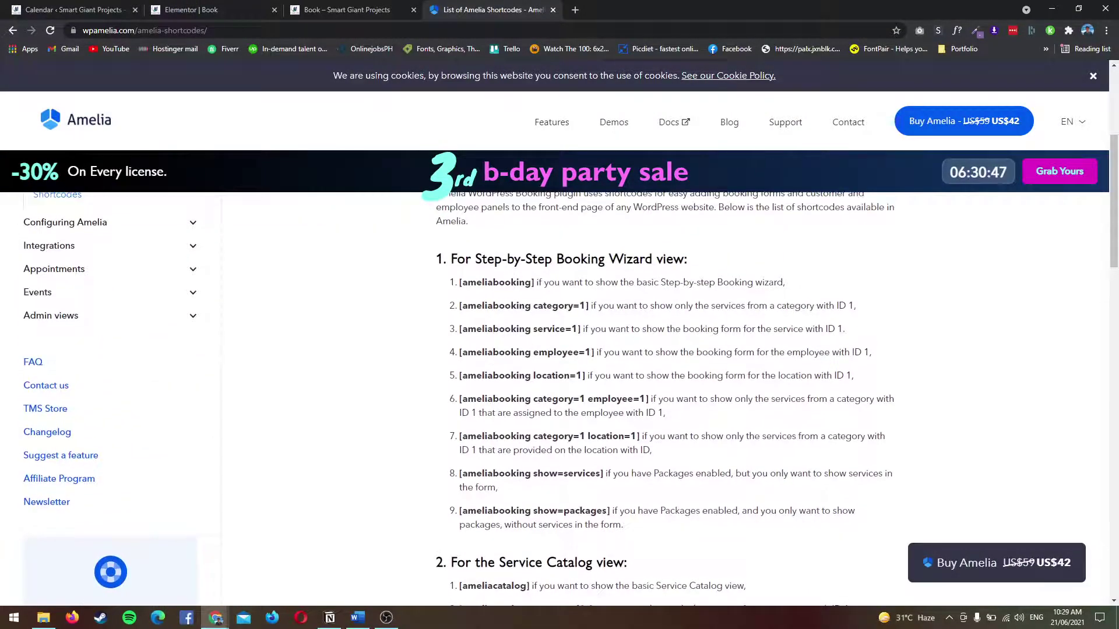
scroll(857, 604, "up", 4)
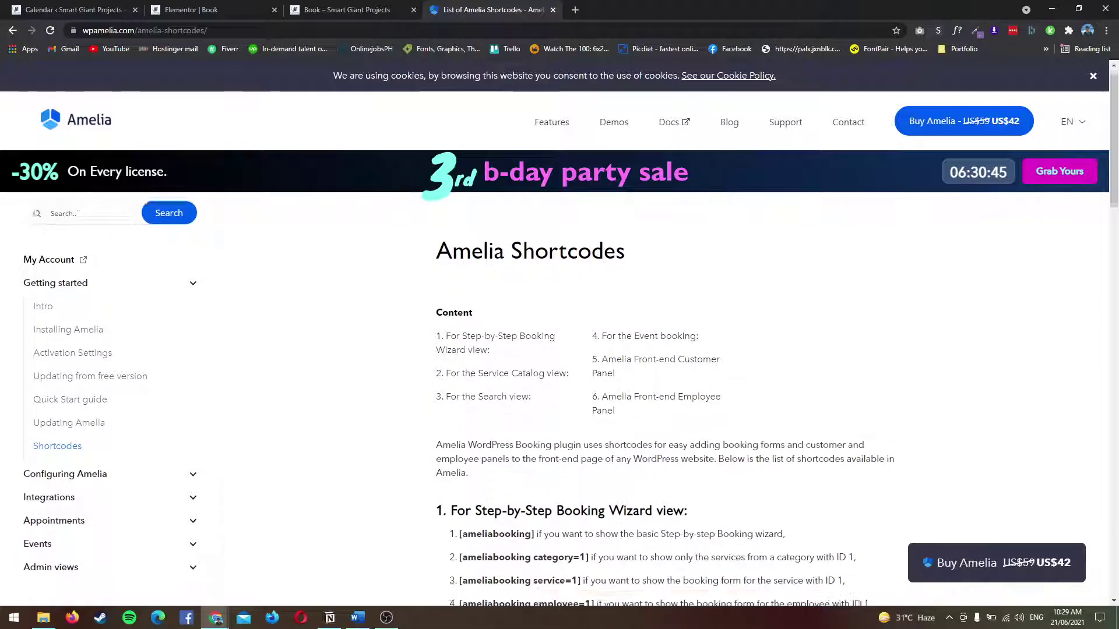
scroll(858, 603, "down", 2)
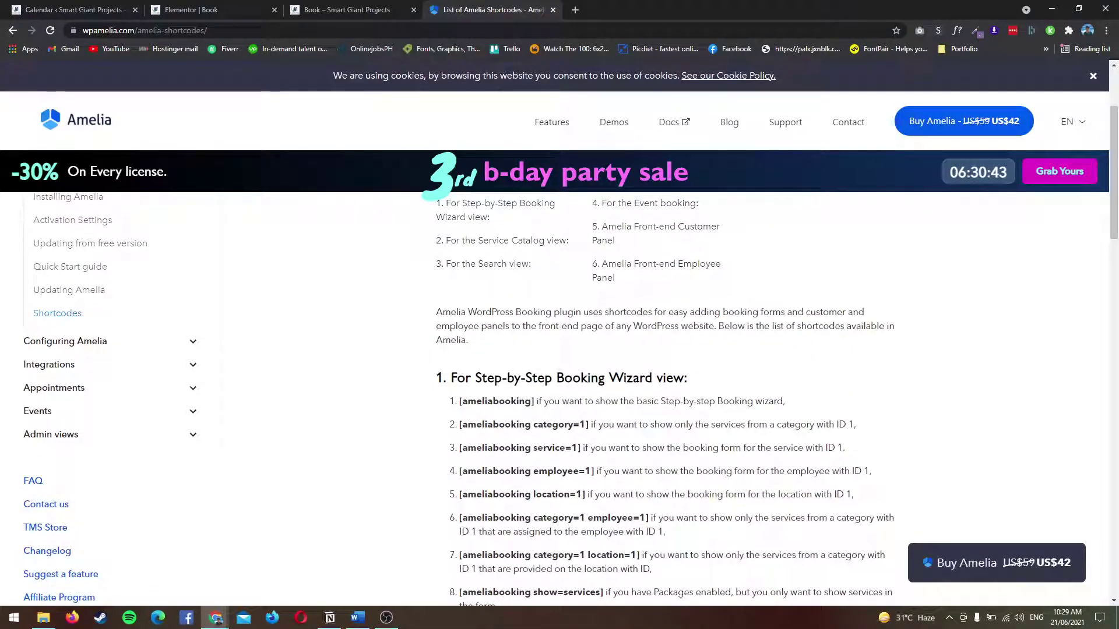
double_click(497, 401)
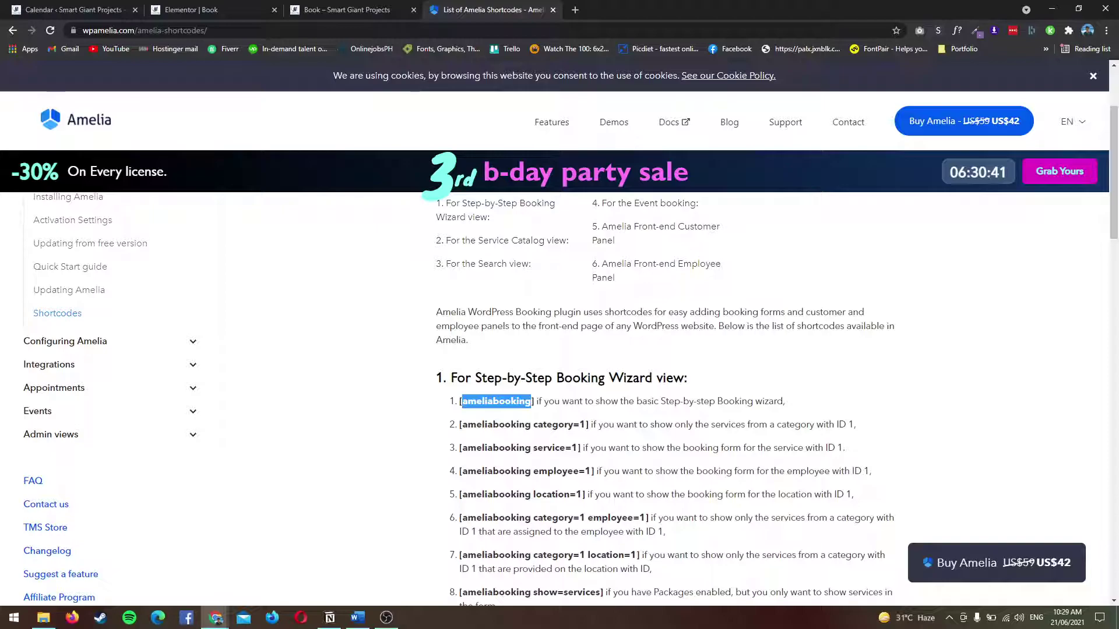
mouse_move(580, 425)
left_mouse_down()
mouse_move(476, 424)
mouse_move(580, 424)
left_mouse_up()
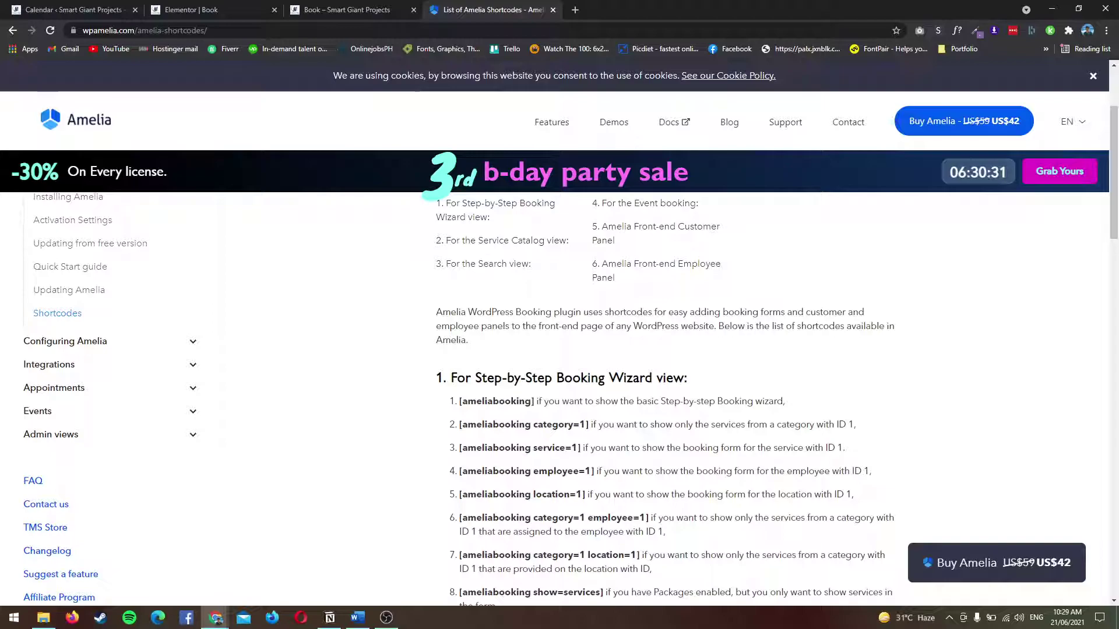
left_click_drag(461, 424, 517, 424)
left_click(517, 424)
scroll(553, 447, "down", 1)
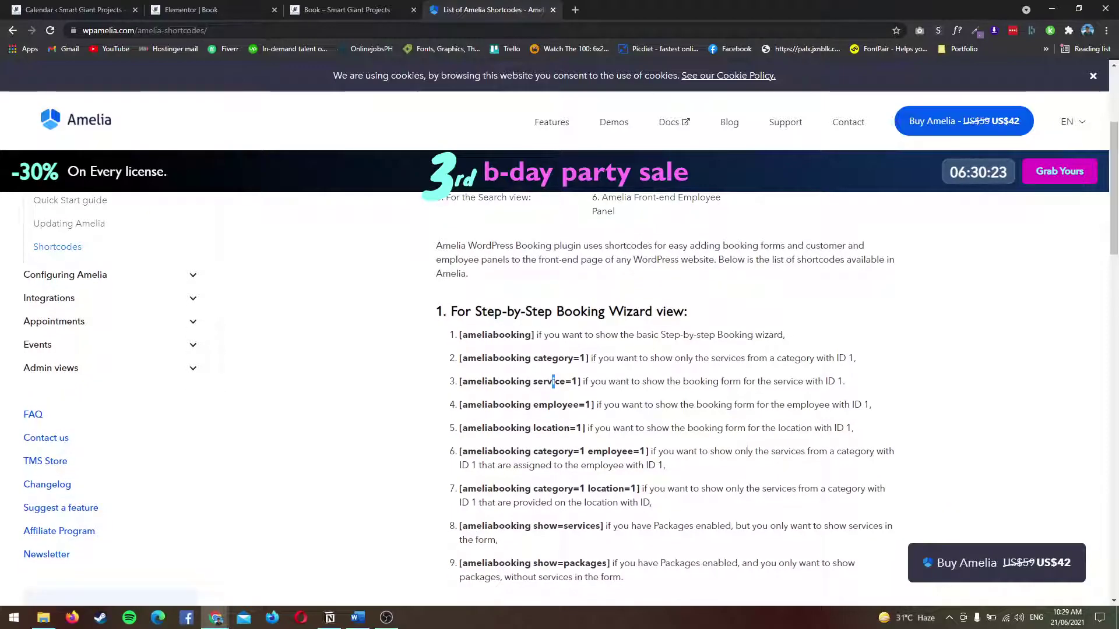
key("ctrl+shift+Tab")
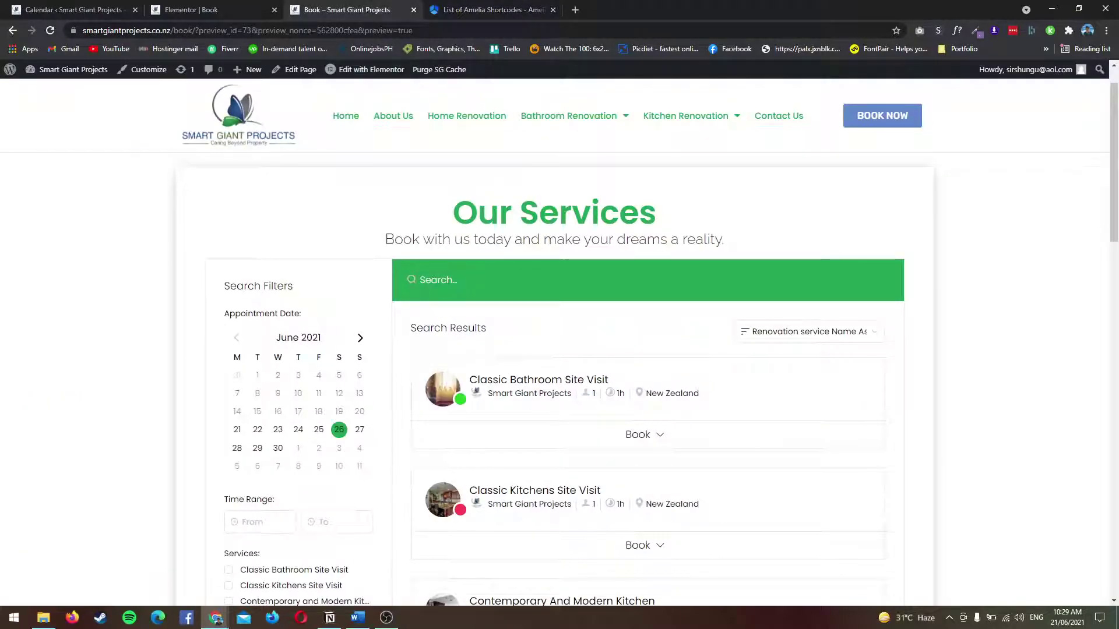
key("ctrl+Tab")
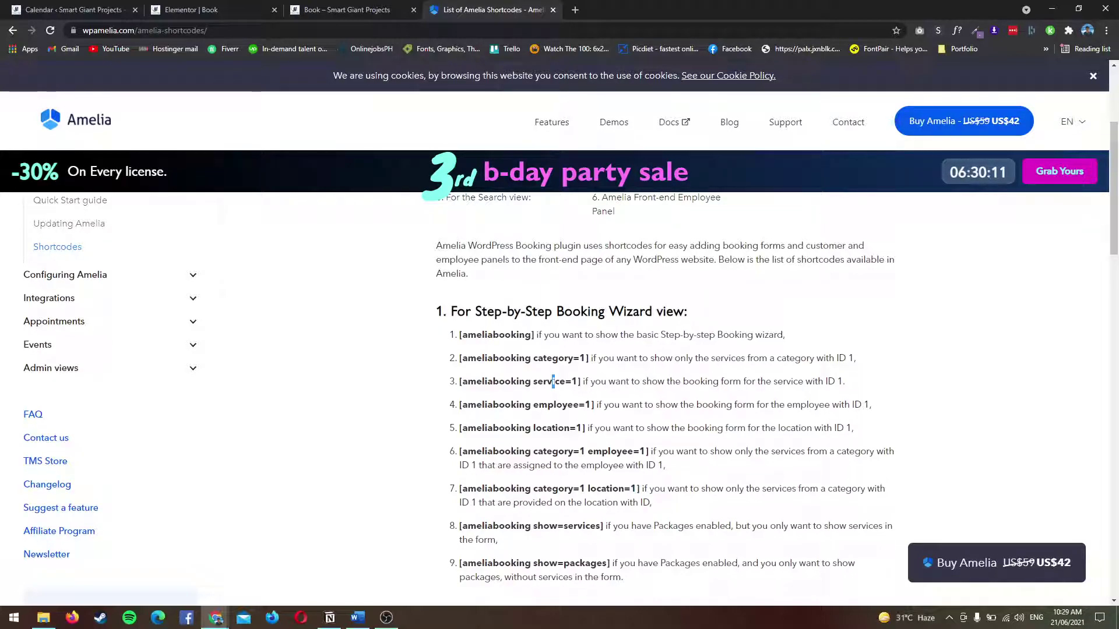
Find the Event booking section in the shortcode documentation, highlight ameliaevents, and briefly check the Book page preview
scroll(664, 379, "down", 3)
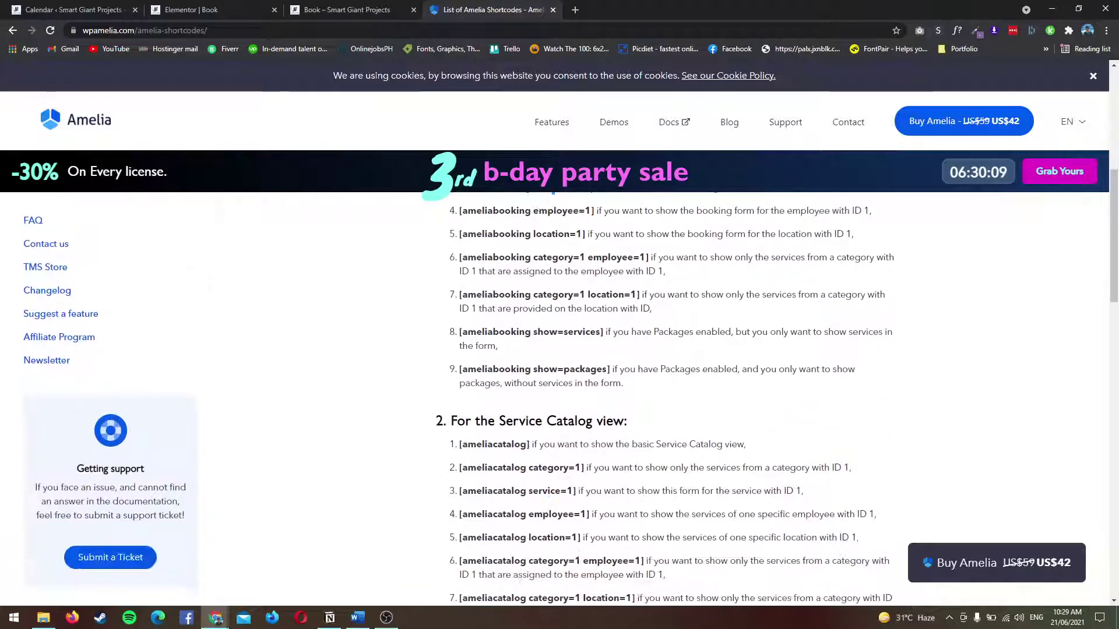
scroll(665, 379, "down", 8)
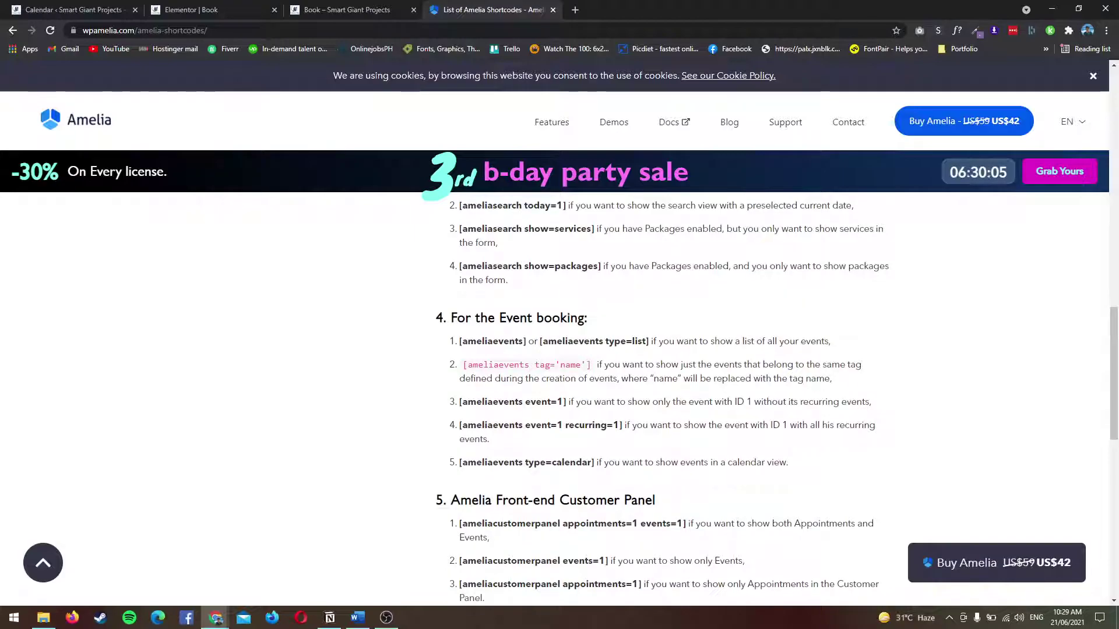
double_click(492, 341)
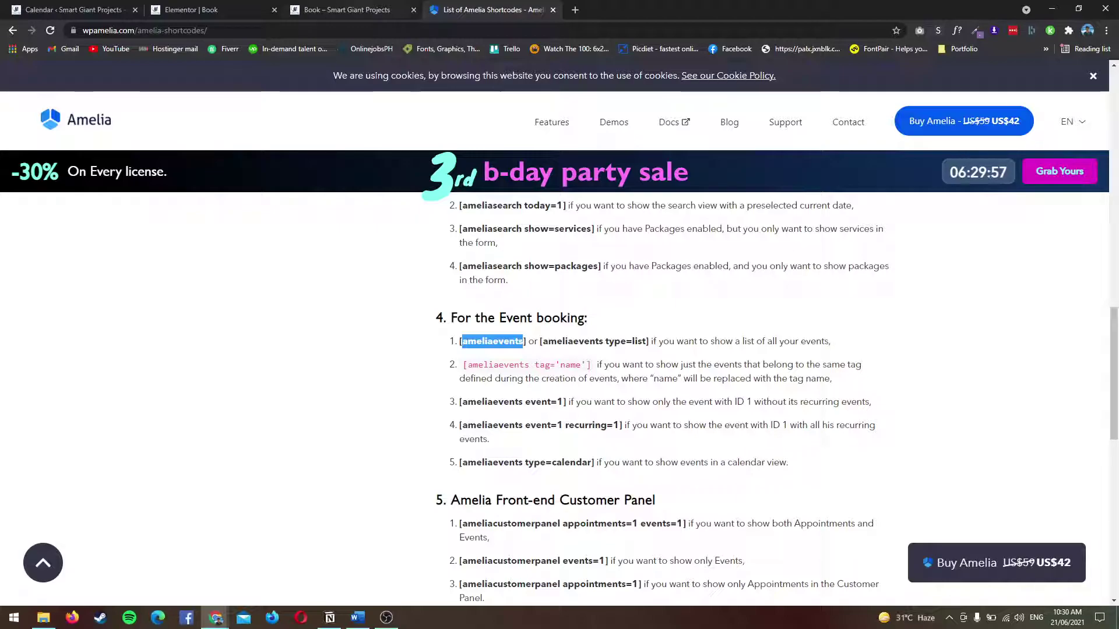
left_click(347, 10)
key("ctrl+Tab")
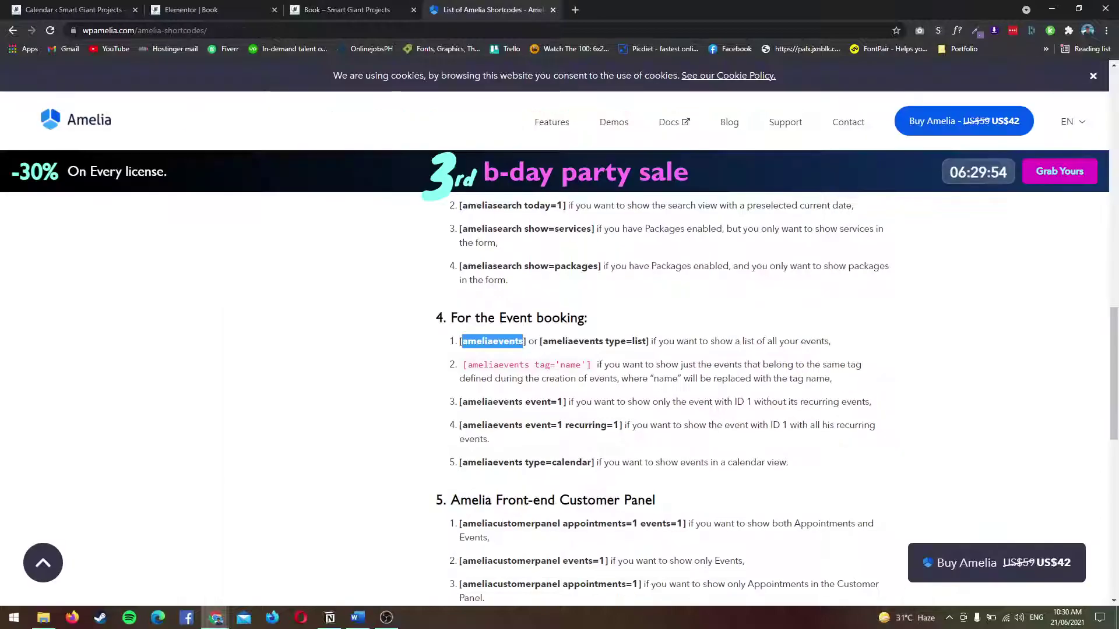
Read through the Step-by-Step Booking Wizard and Service Catalog shortcode variants in the documentation and recheck the search view in the preview
scroll(452, 208, "up", 5)
scroll(451, 208, "up", 10)
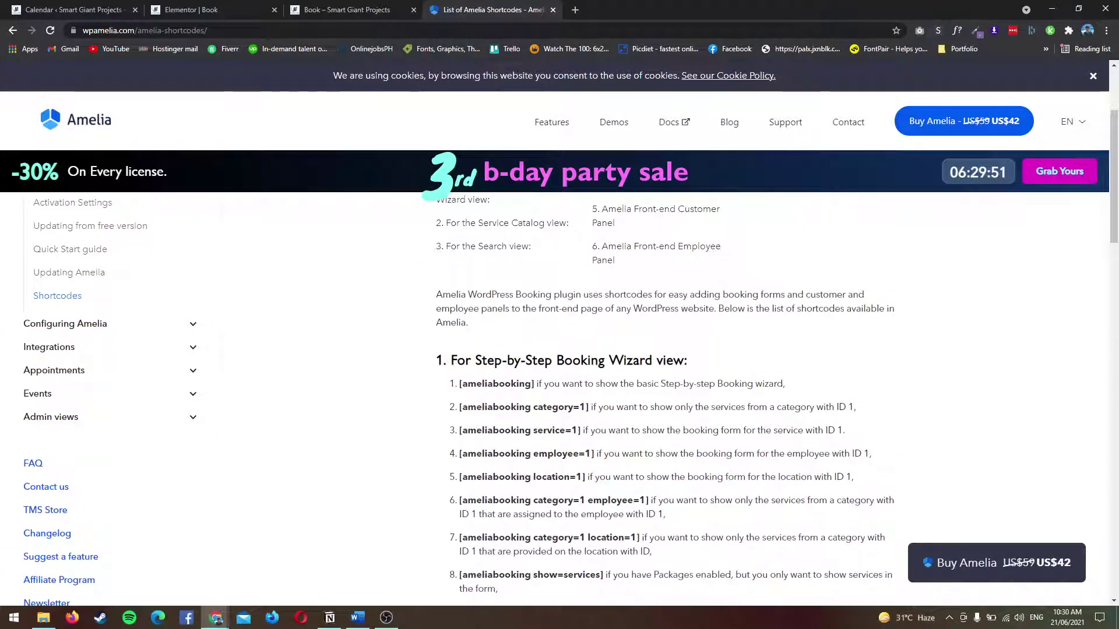
scroll(559, 350, "down", 3)
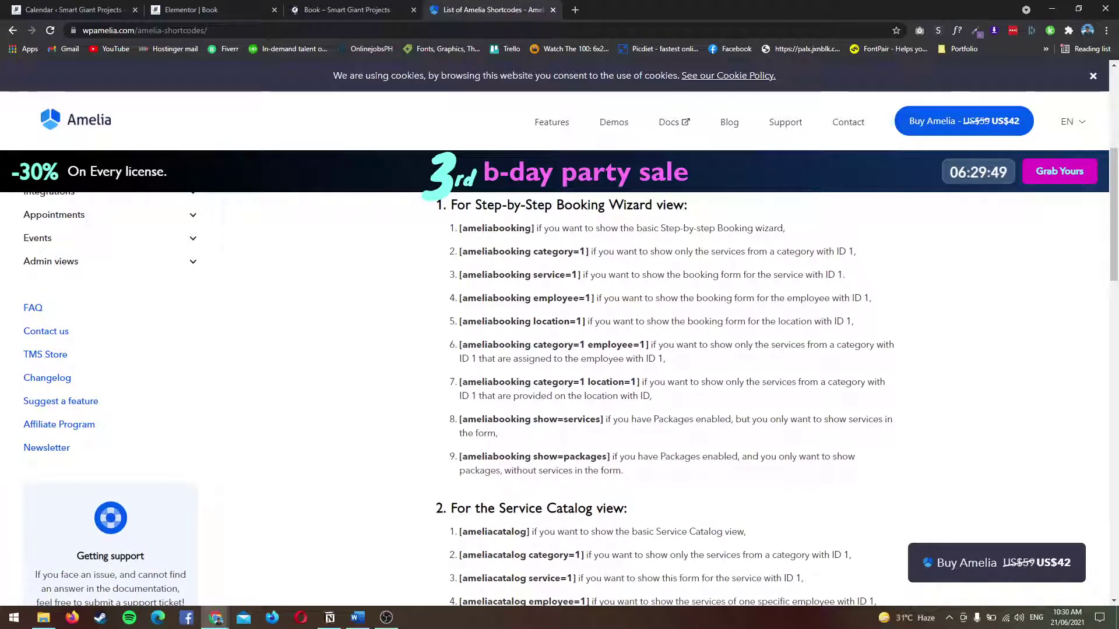
scroll(560, 349, "down", 2)
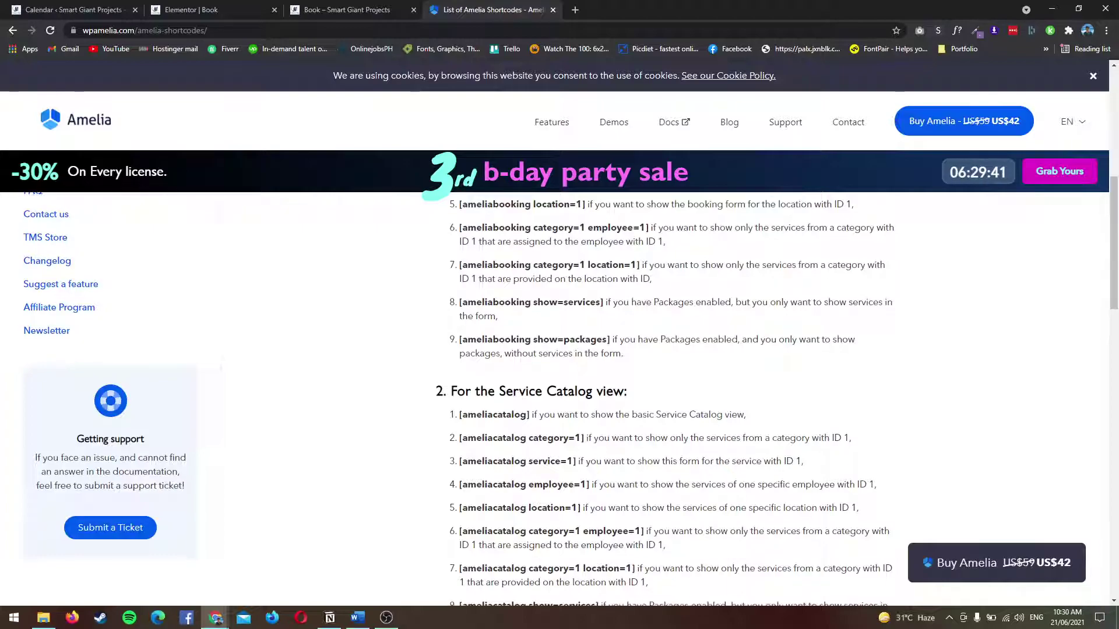
scroll(559, 396, "down", 3)
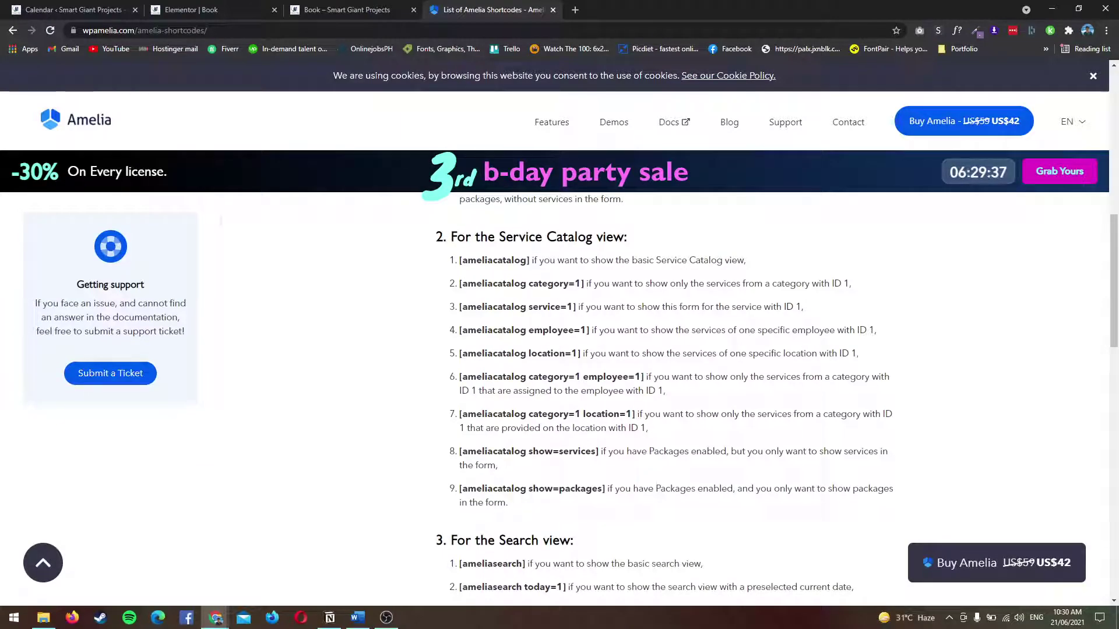
scroll(559, 394, "down", 1)
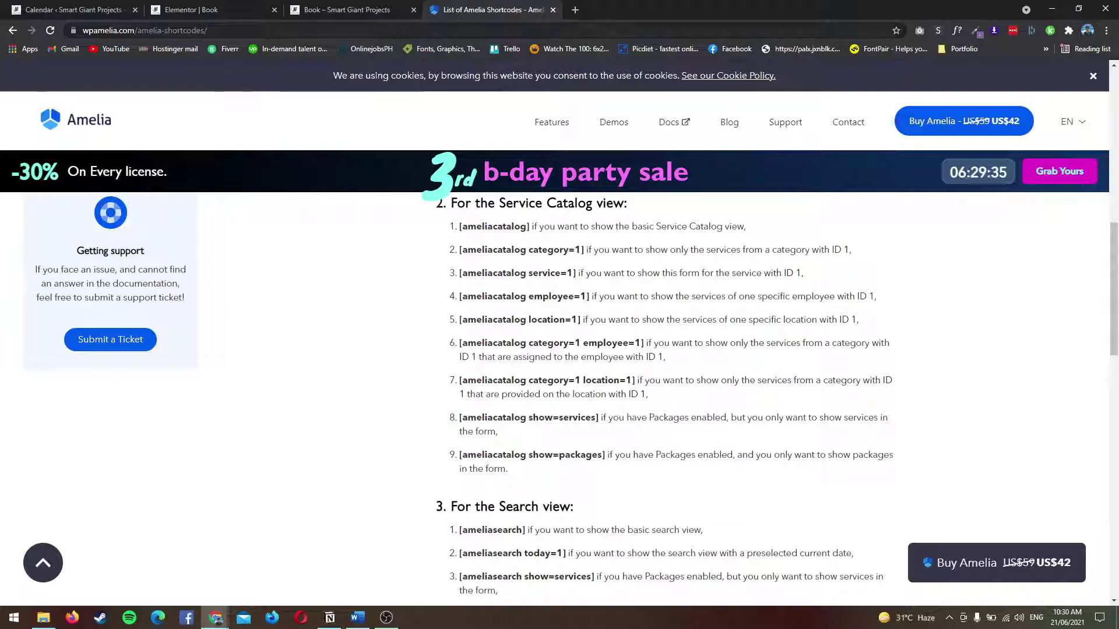
left_click(347, 10)
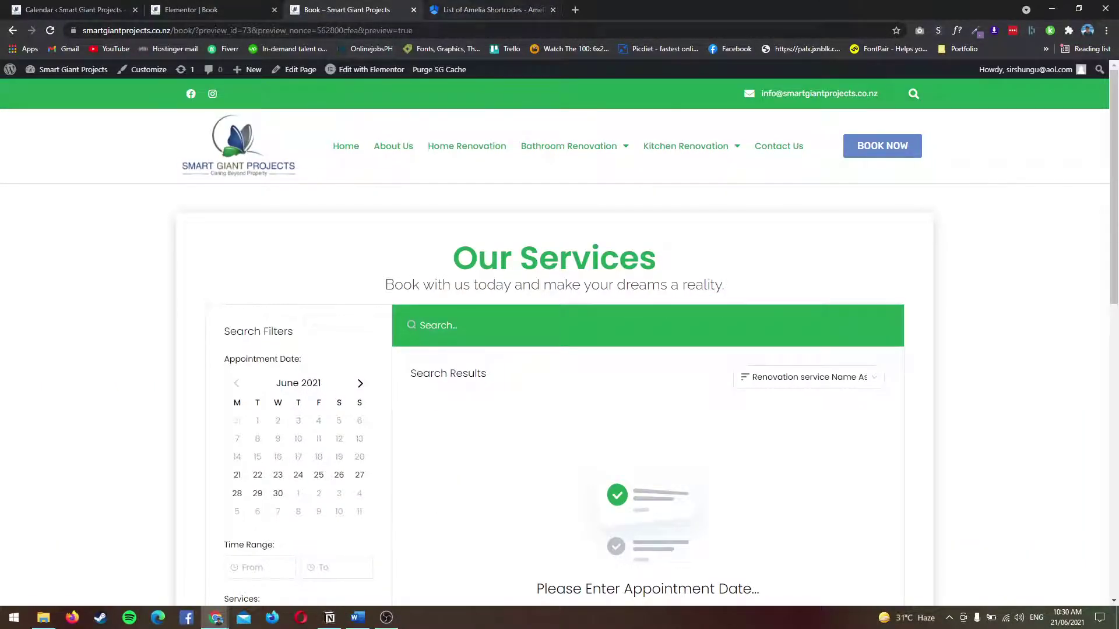
left_click(493, 10)
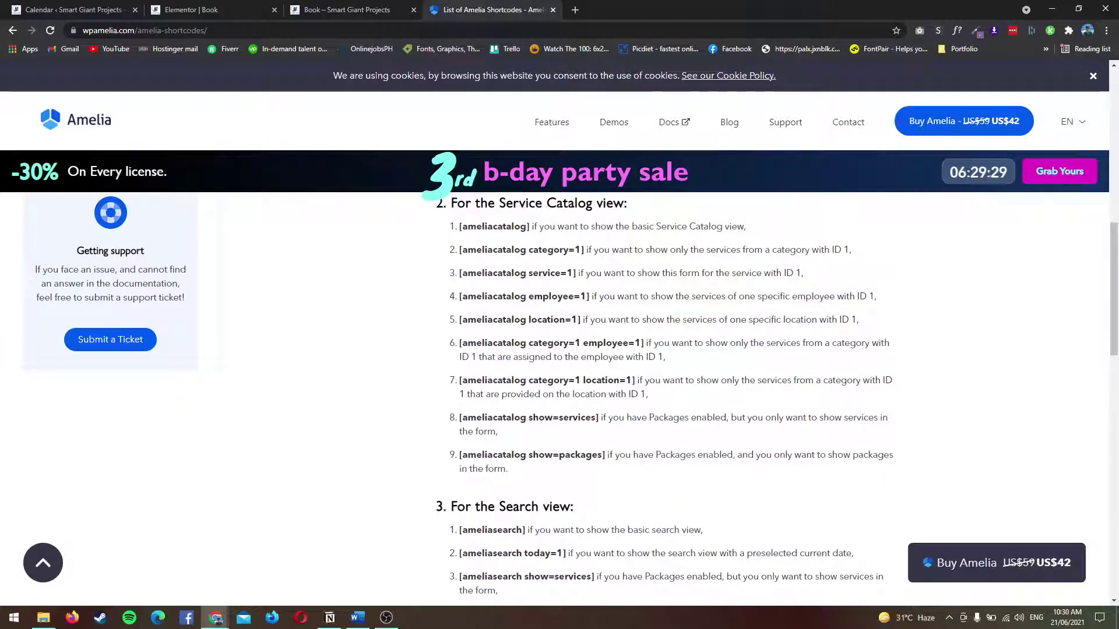
Review the documentation's remaining shortcodes for the Search view, Event booking, Front-end Customer Panel and Front-end Employee Panel
scroll(559, 396, "down", 3)
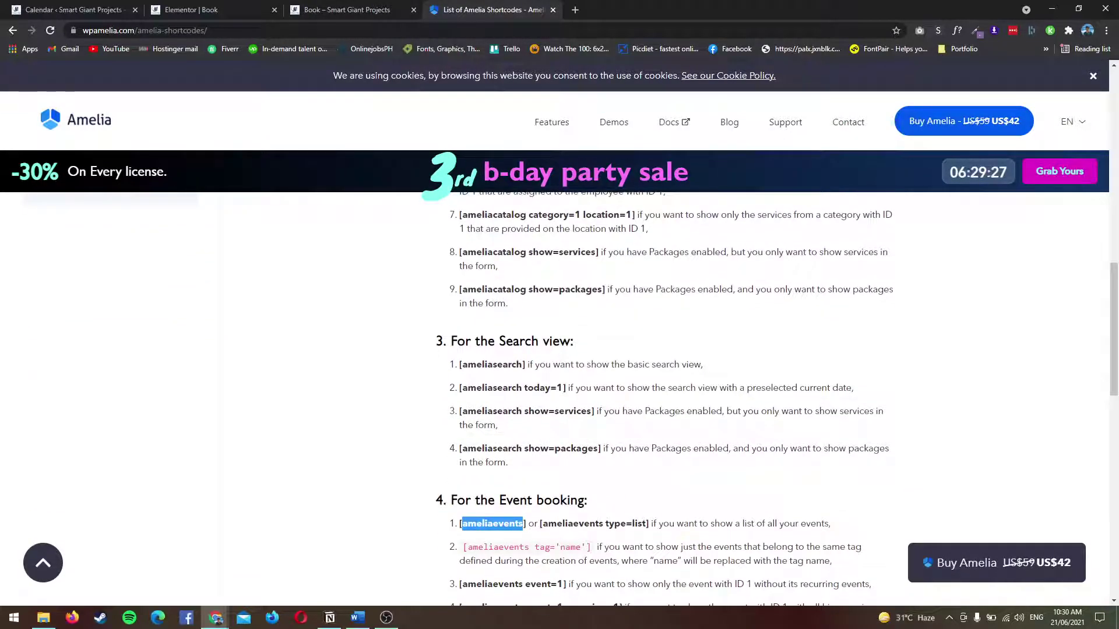
scroll(560, 397, "down", 2)
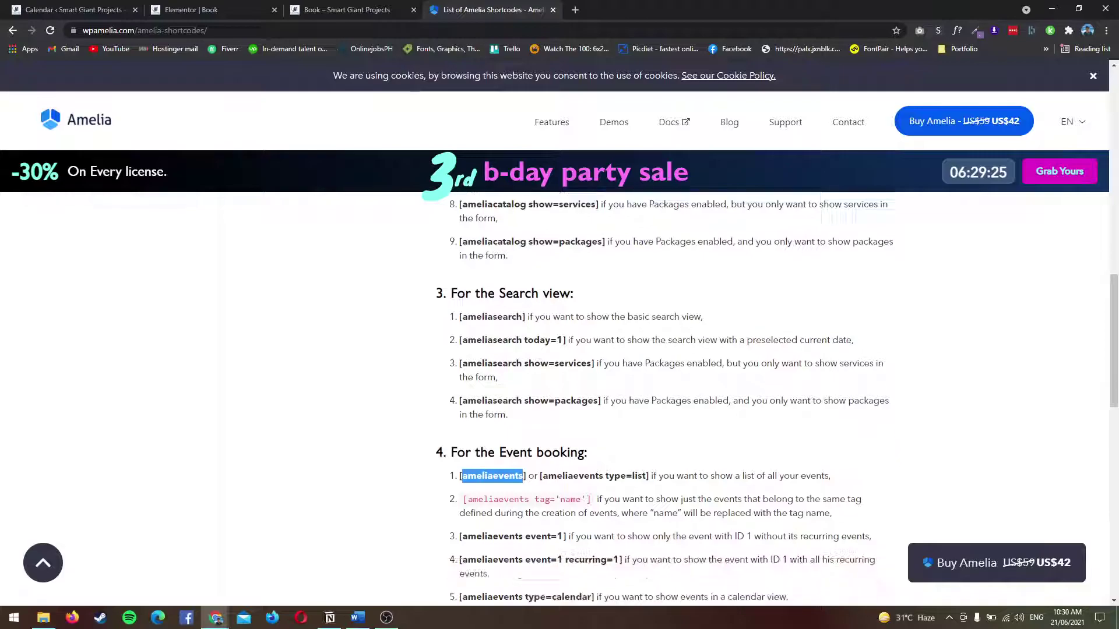
scroll(559, 397, "down", 3)
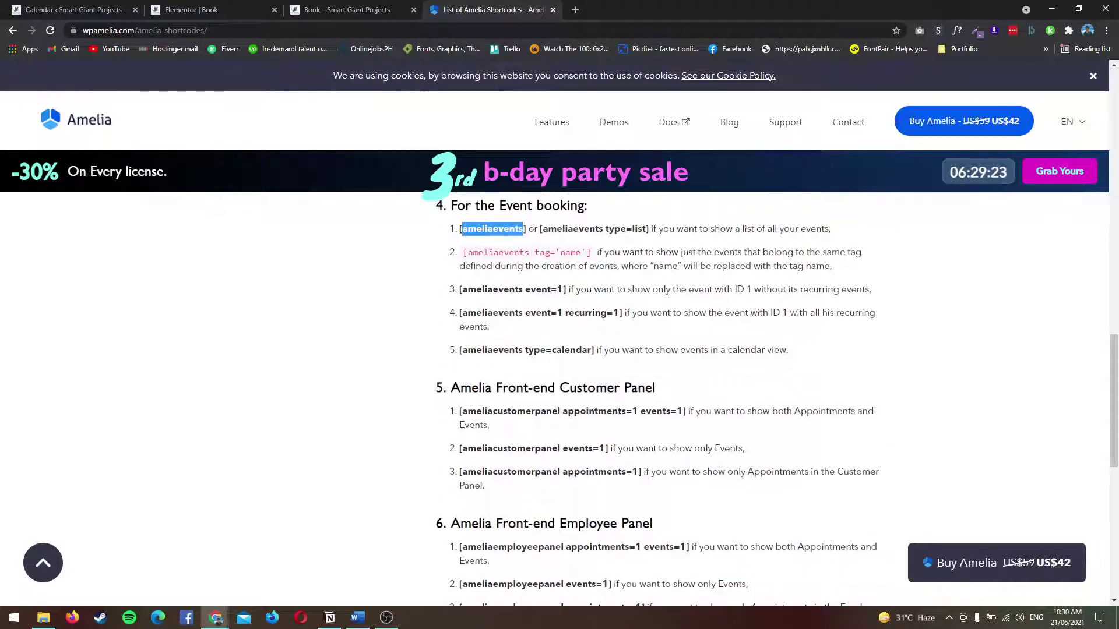
scroll(559, 396, "up", 7)
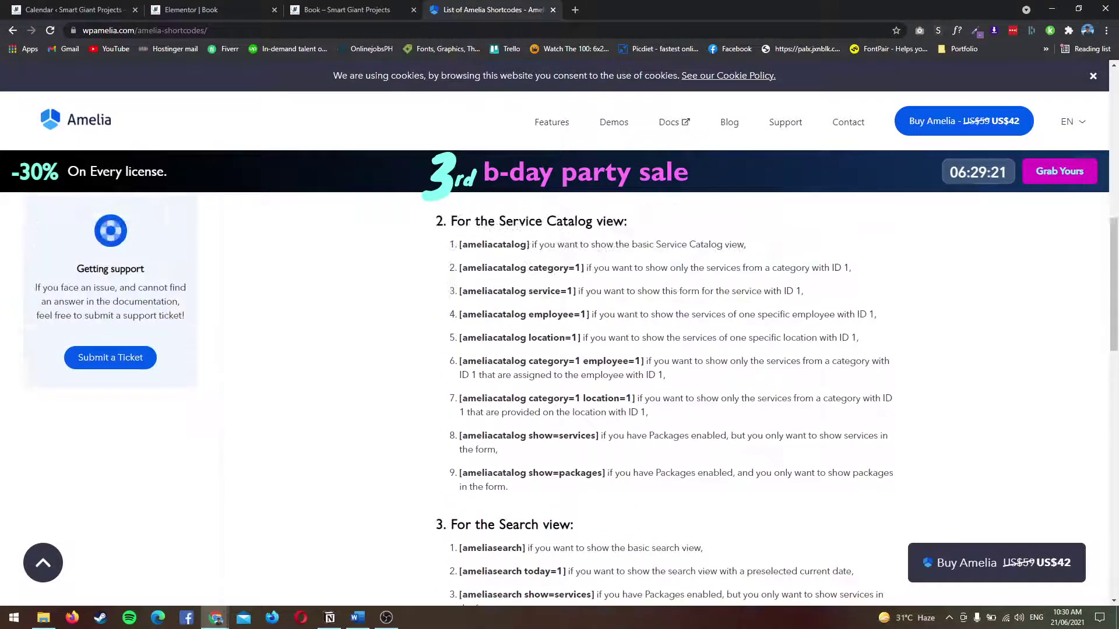
scroll(559, 396, "down", 2)
scroll(559, 396, "down", 2)
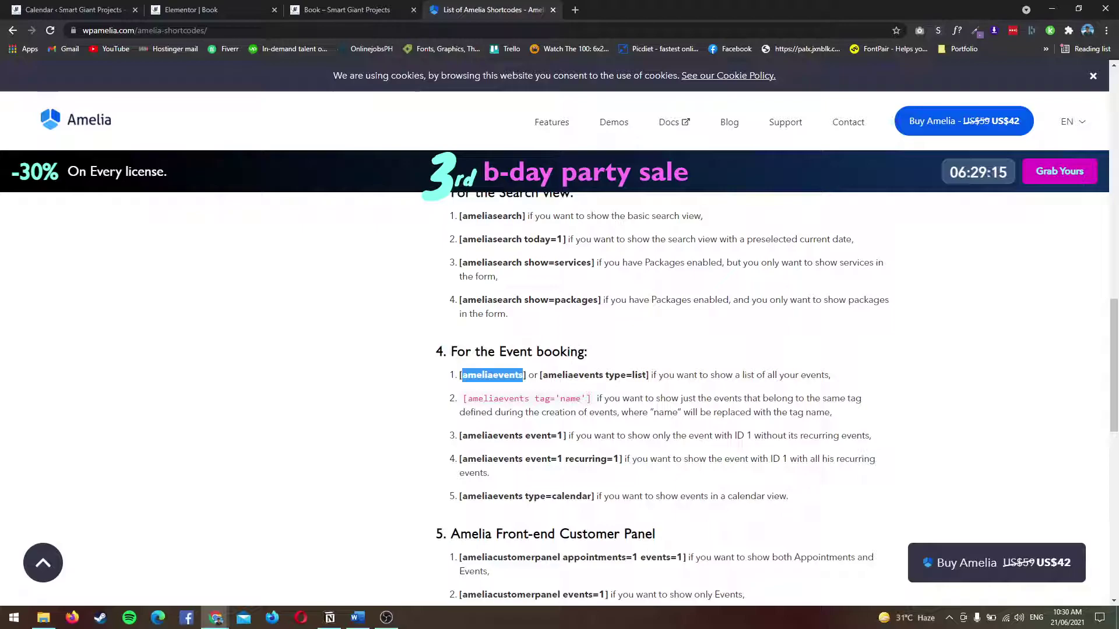
scroll(777, 399, "down", 1)
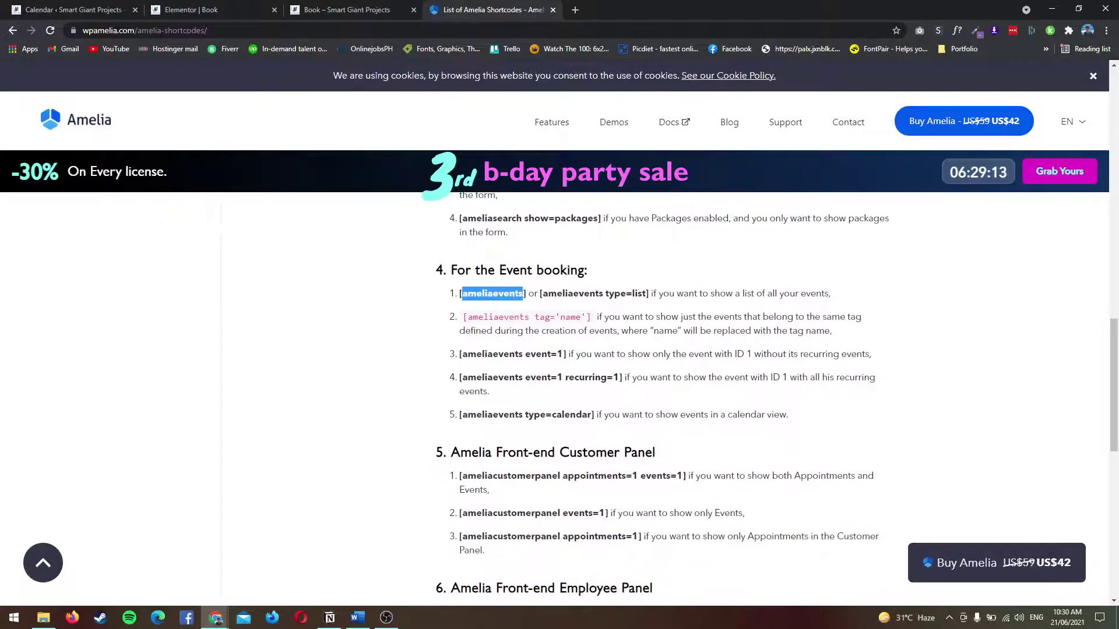
scroll(776, 394, "down", 1)
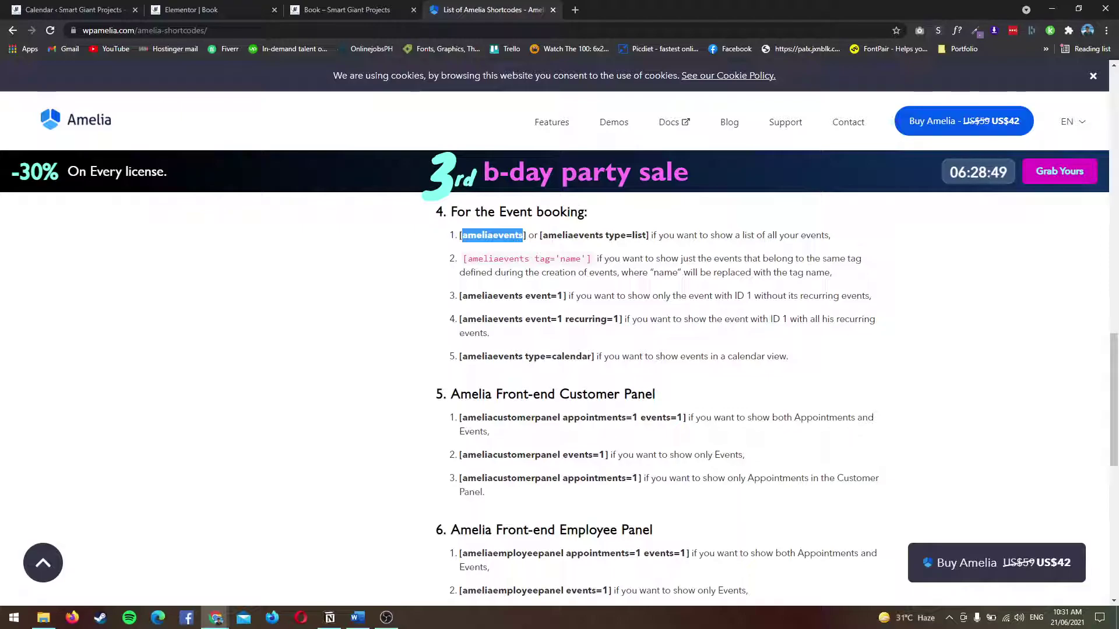
Read the Front-end Customer Panel and Employee Panel shortcodes in the Amelia documentation, glancing at the Book page preview in between
scroll(664, 384, "down", 1)
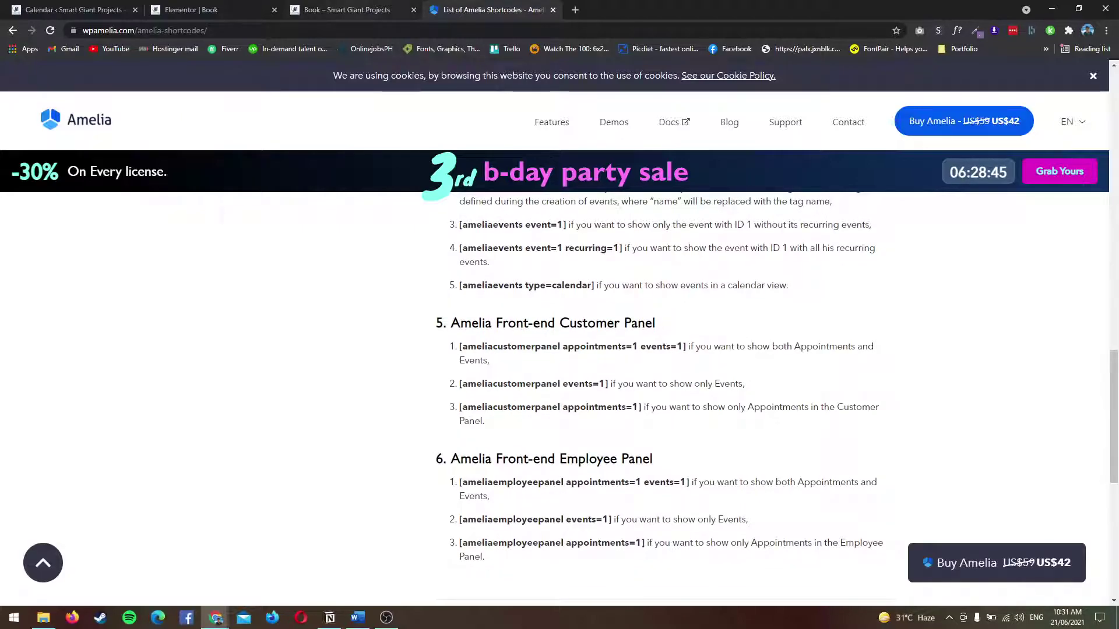
left_click(348, 10)
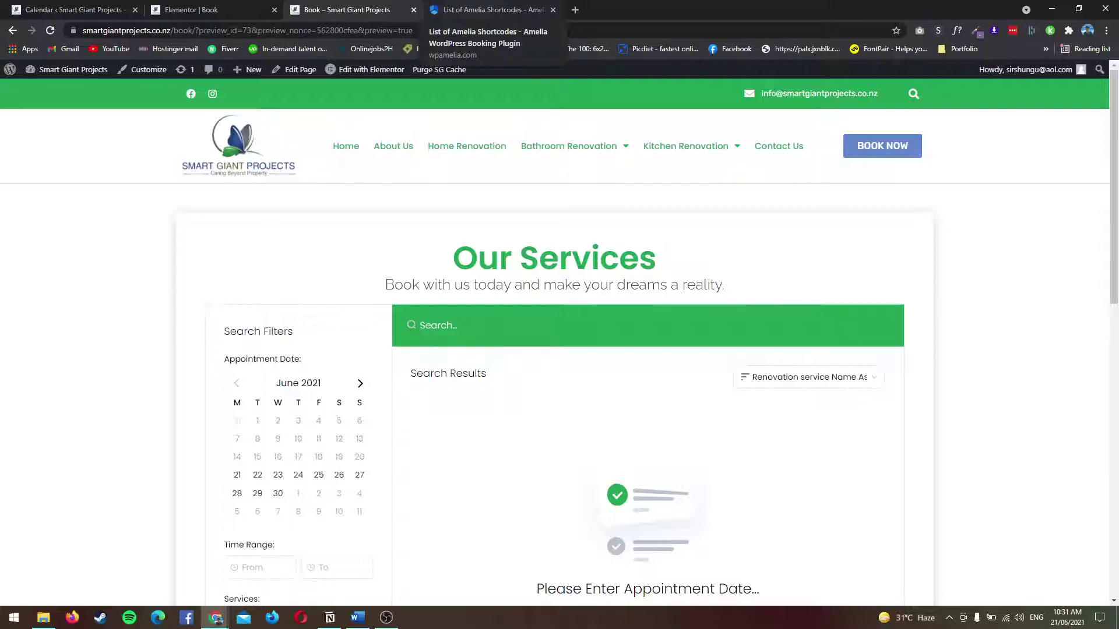
left_click(492, 10)
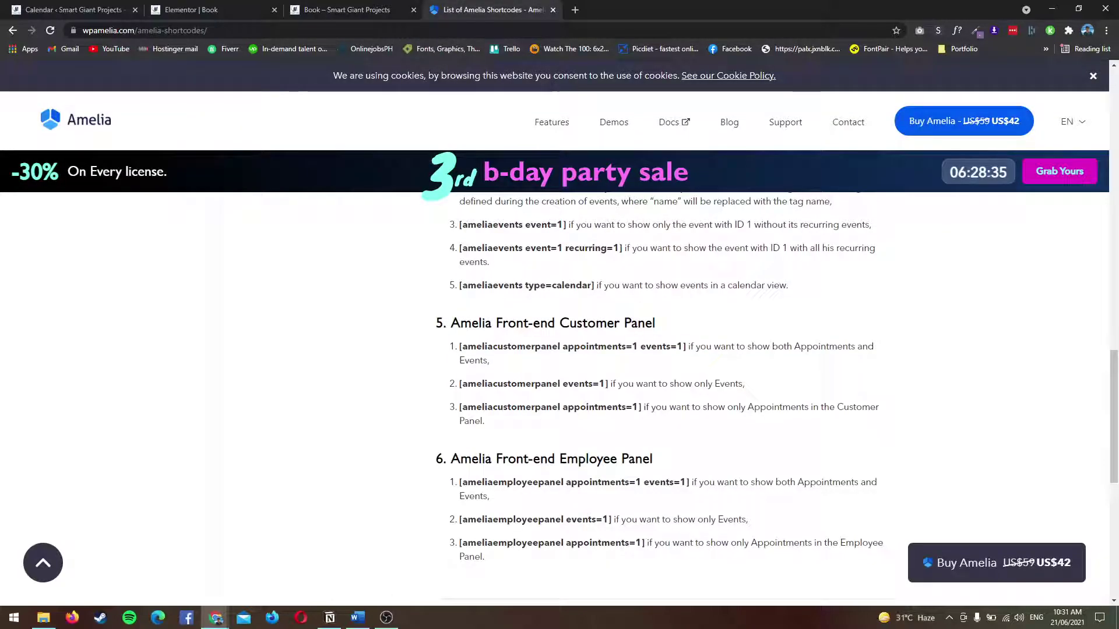
scroll(560, 349, "down", 1)
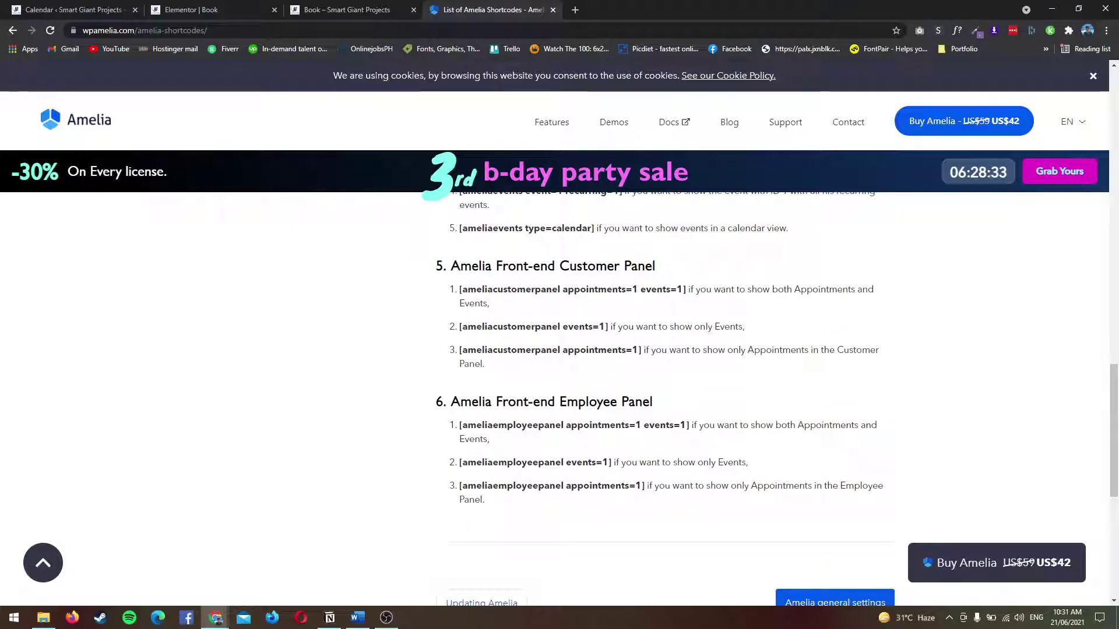
left_click_drag(481, 425, 489, 438)
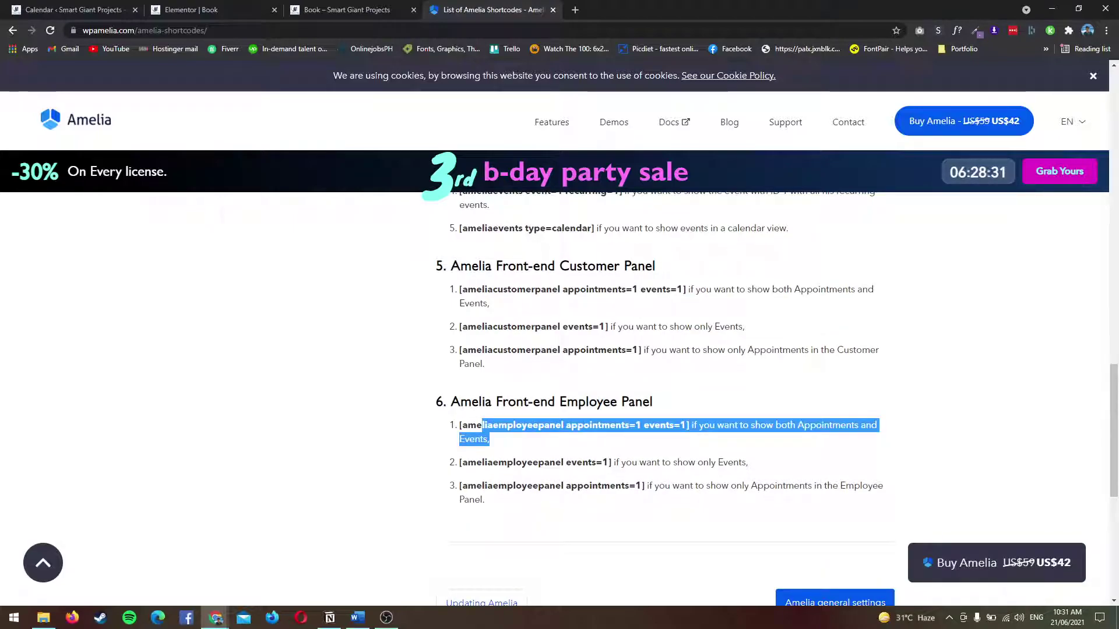
left_click(524, 443)
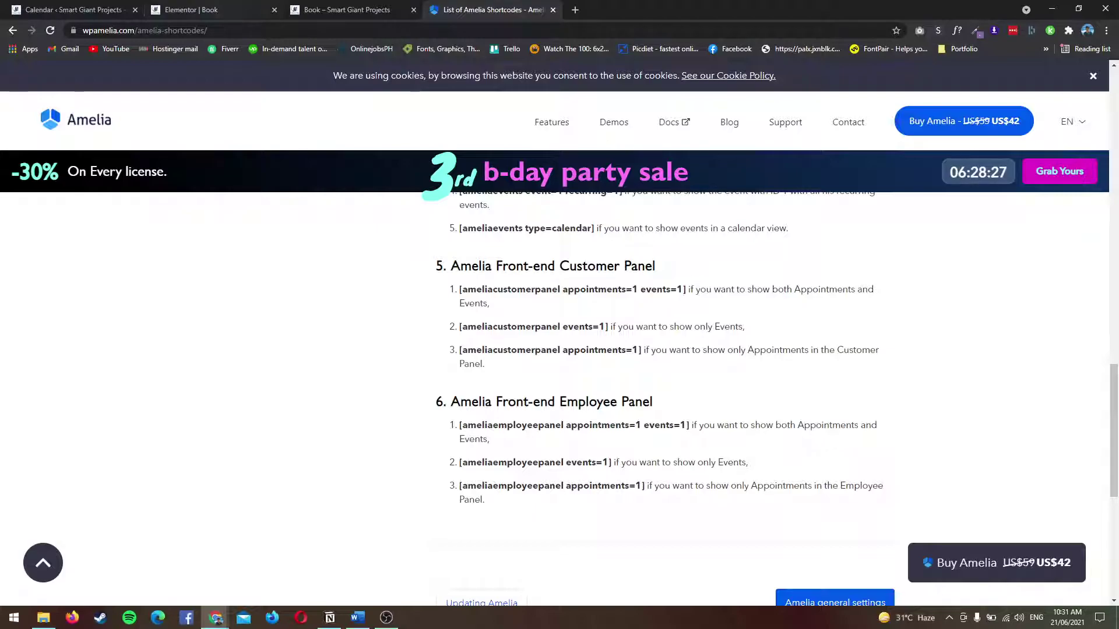
Open the published Employee Panel page from the WordPress page list and examine its sign-in form
left_click(73, 10)
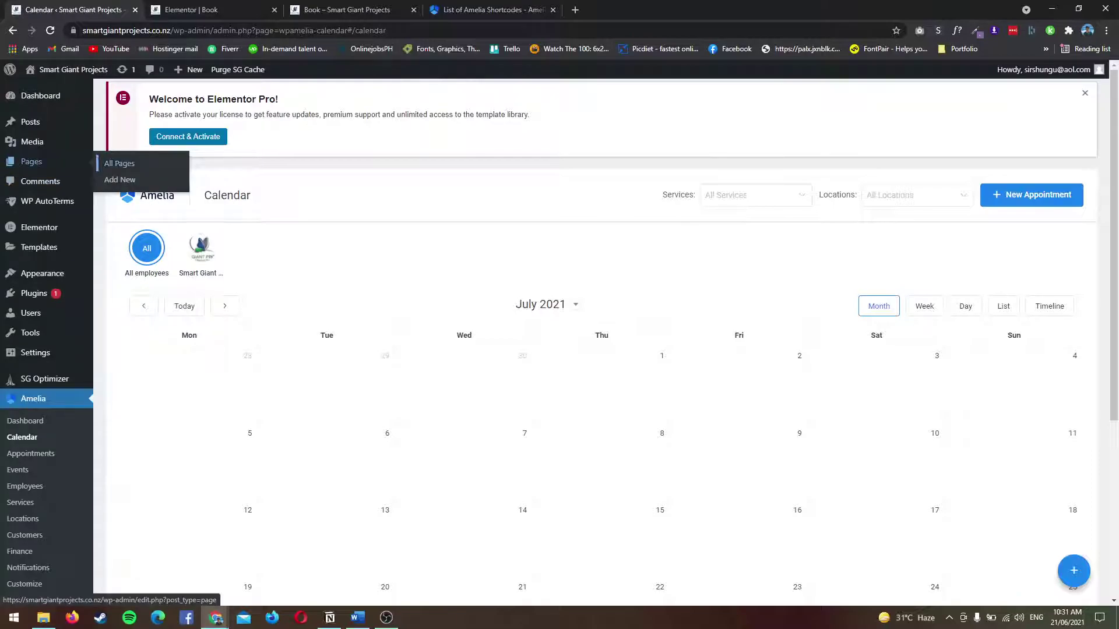
left_click(32, 161)
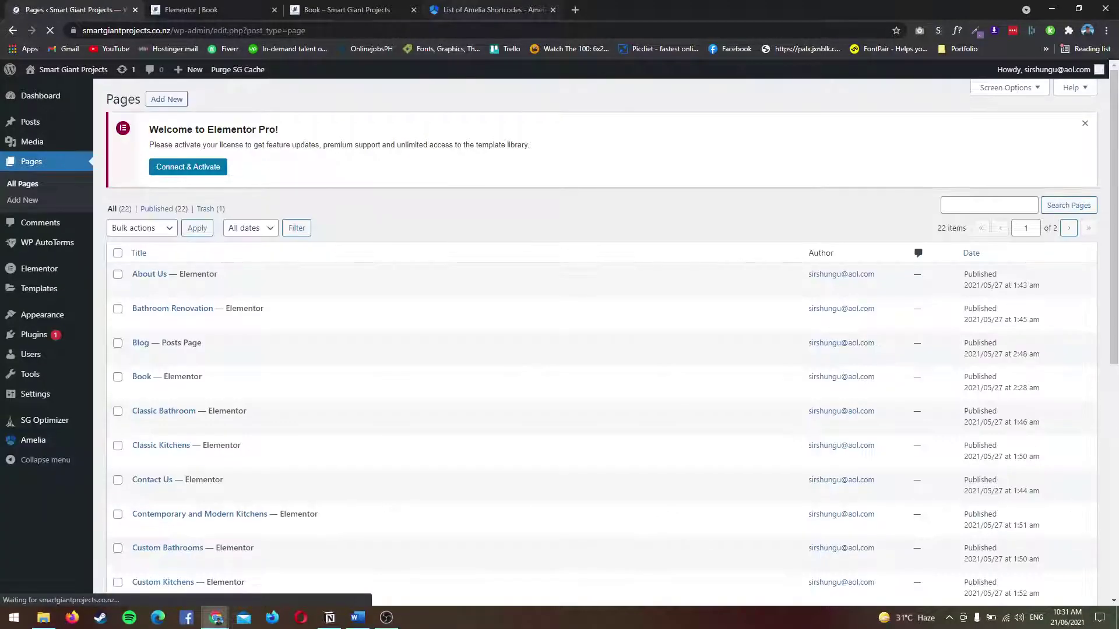
scroll(233, 349, "down", 3)
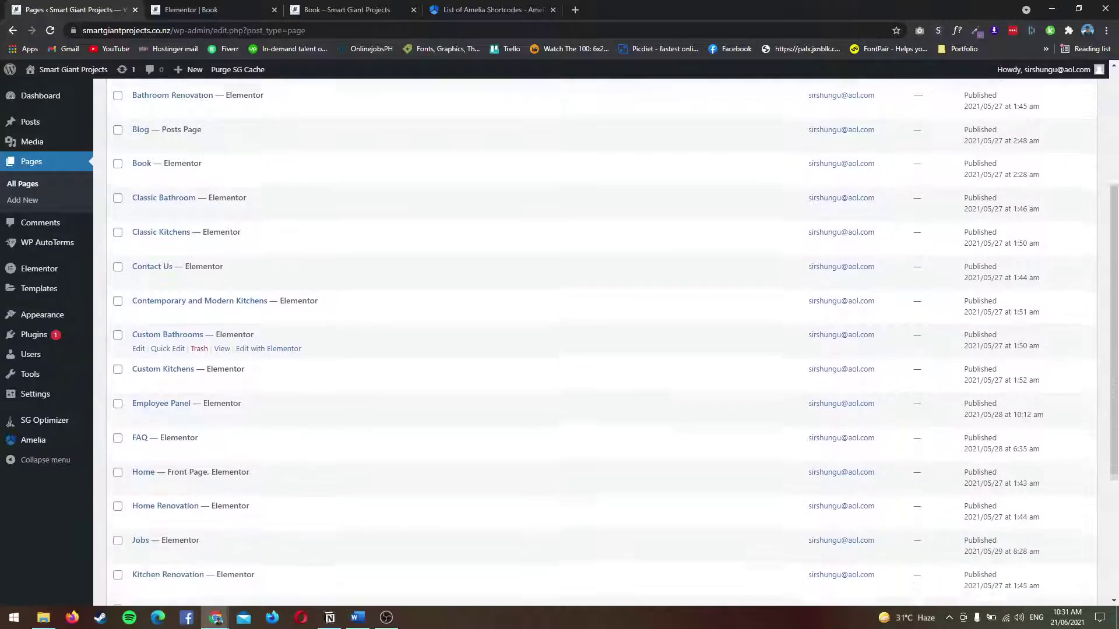
scroll(233, 378, "down", 3)
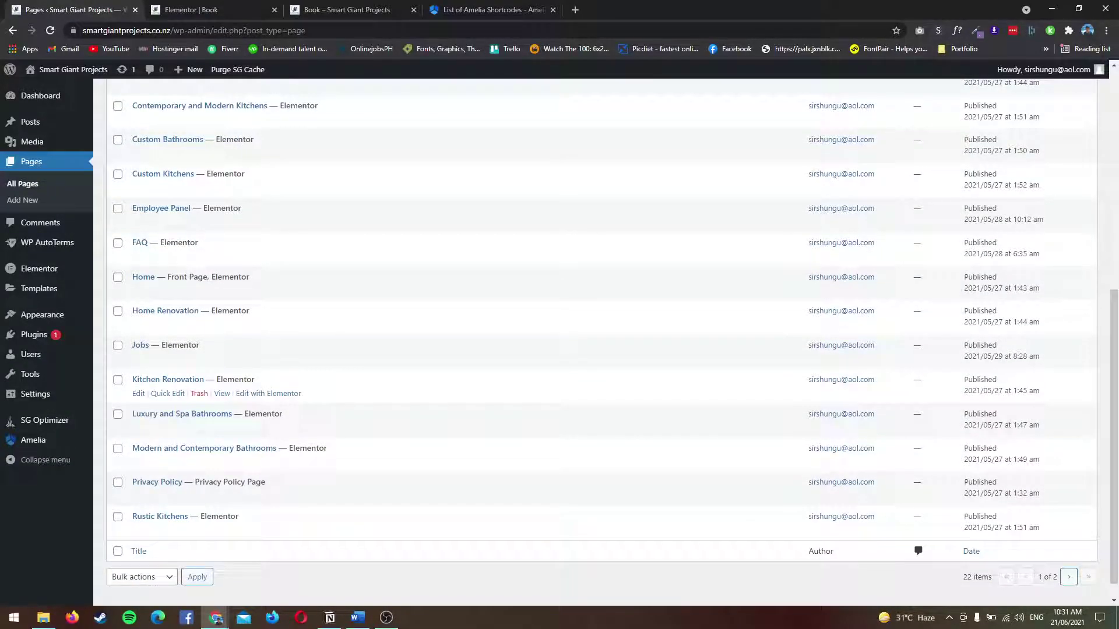
scroll(600, 338, "up", 1)
scroll(600, 338, "up", 1)
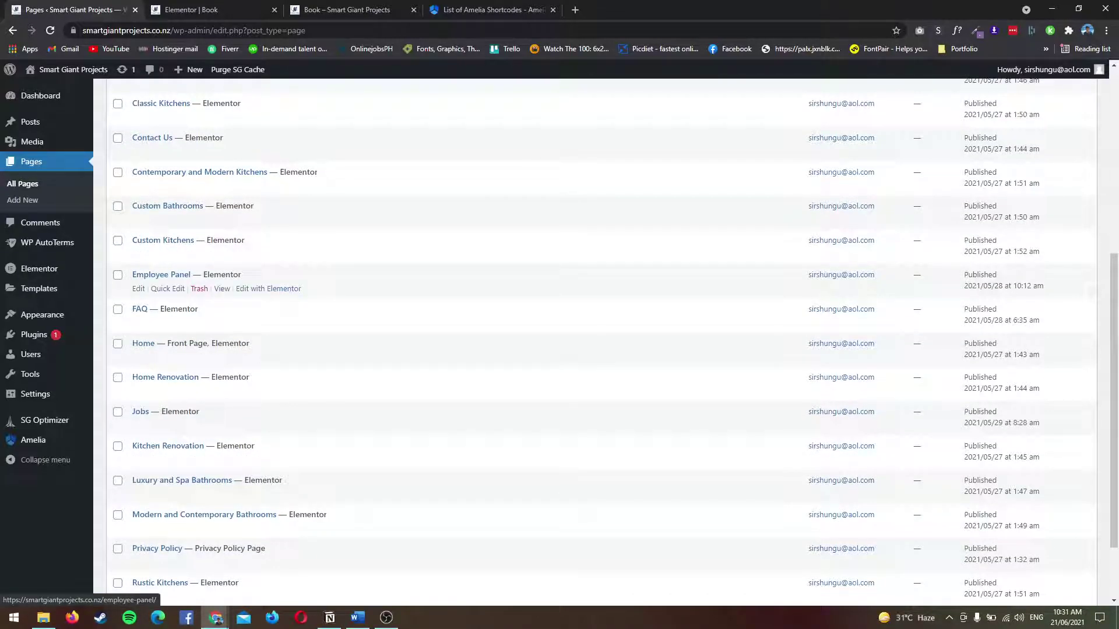
left_click(222, 288, "ctrl")
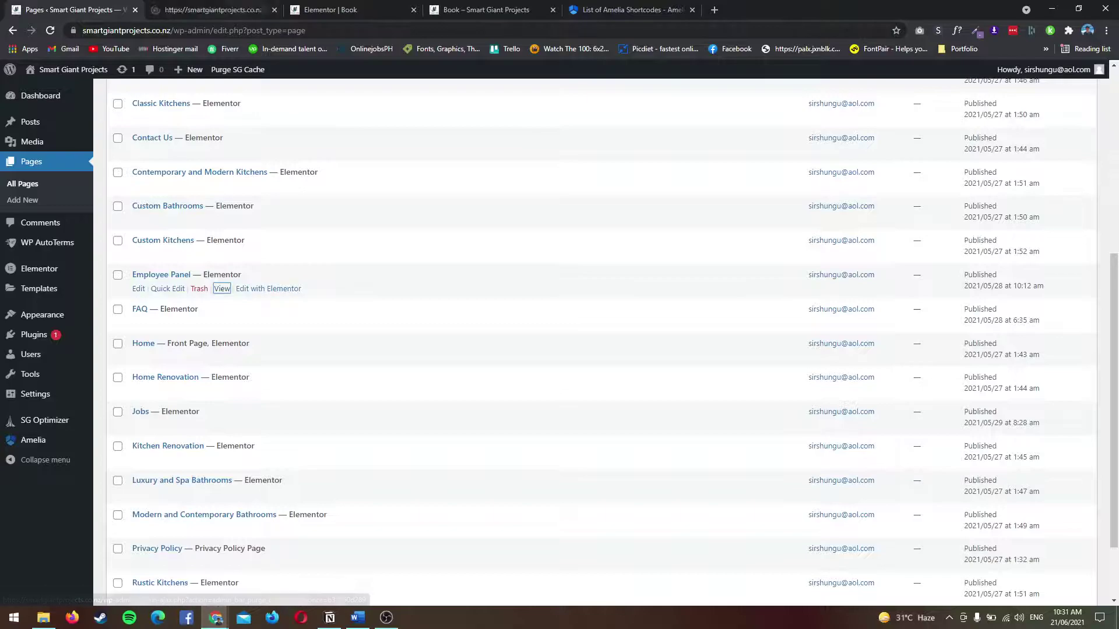
left_click(213, 10)
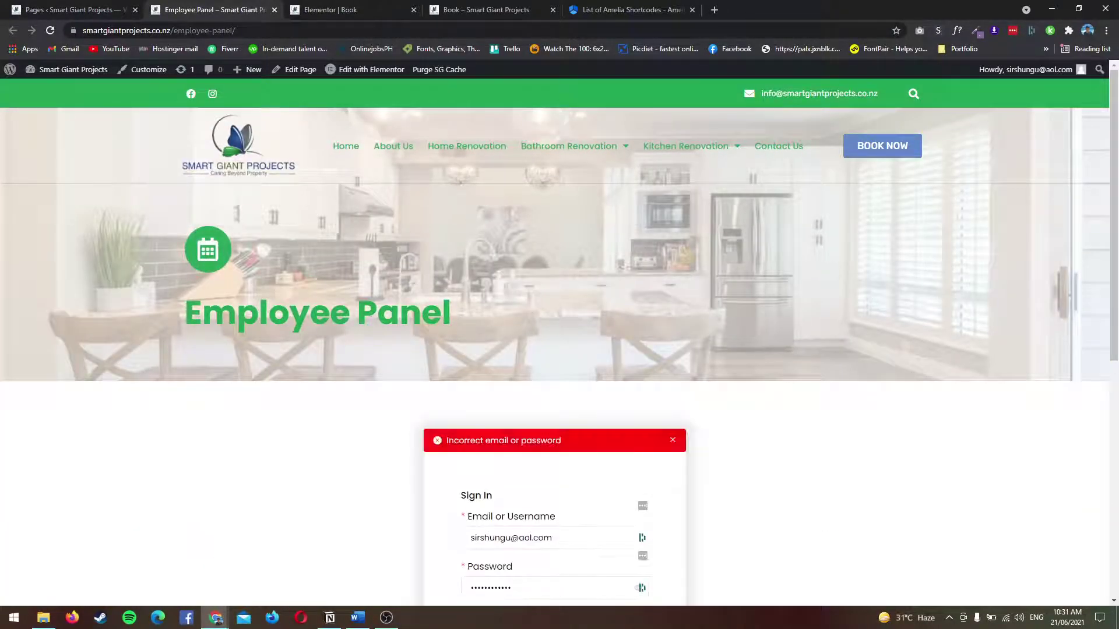
scroll(555, 342, "down", 2)
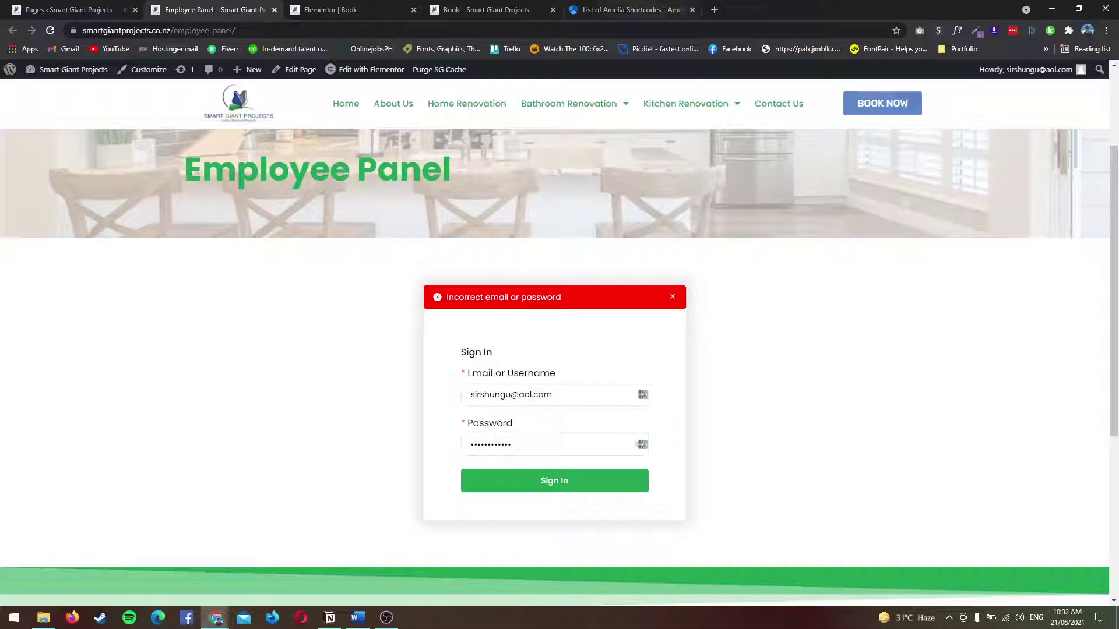
Return to the shortcode documentation and highlight the [ameliaemployeepanel appointments=1 events=1] shortcode in the Employee Panel section
left_click(627, 10)
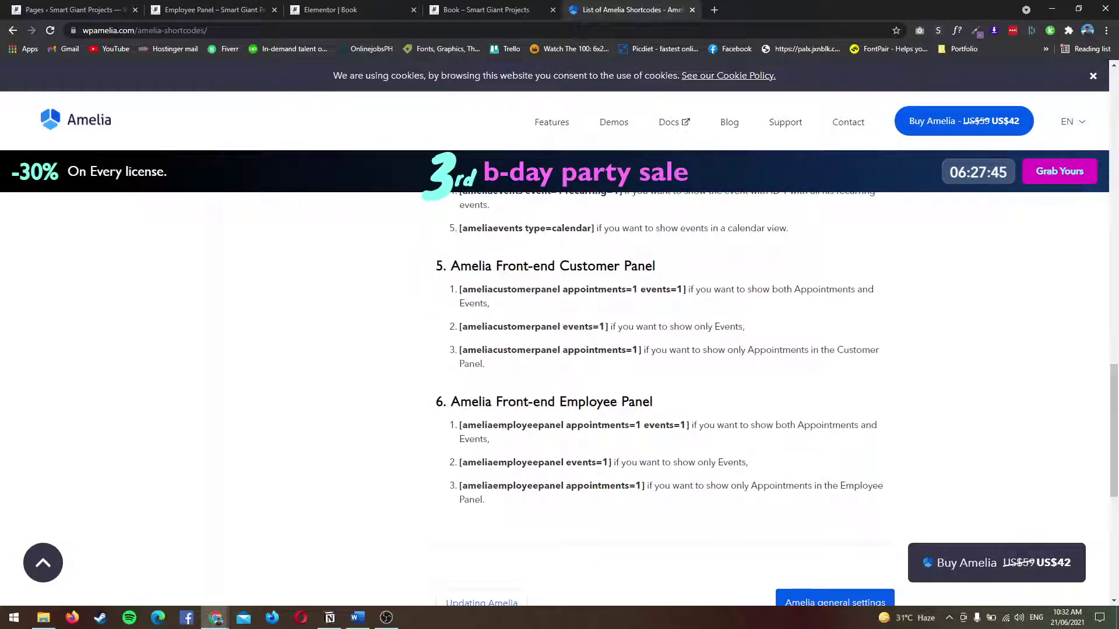
left_click_drag(460, 402, 568, 402)
left_click(568, 402)
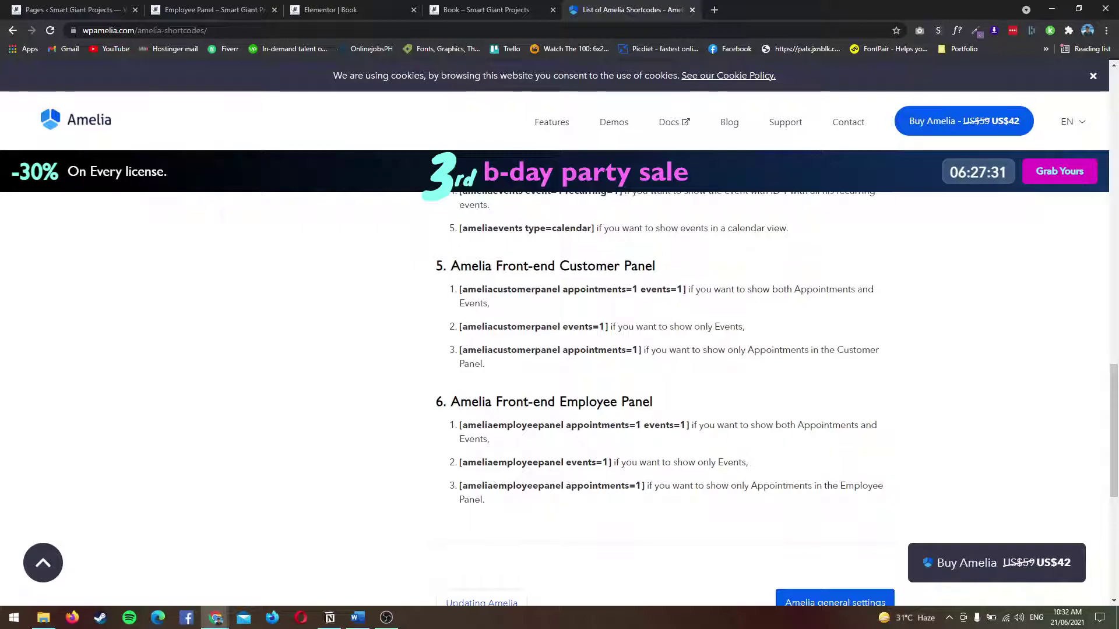
left_click_drag(691, 425, 459, 425)
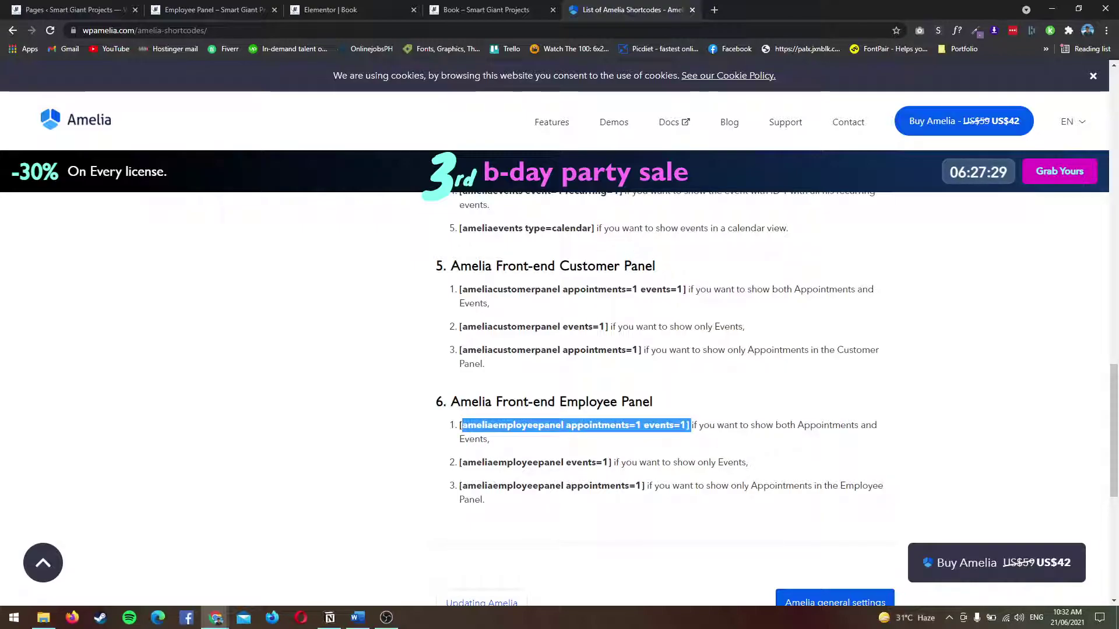
left_click(459, 425)
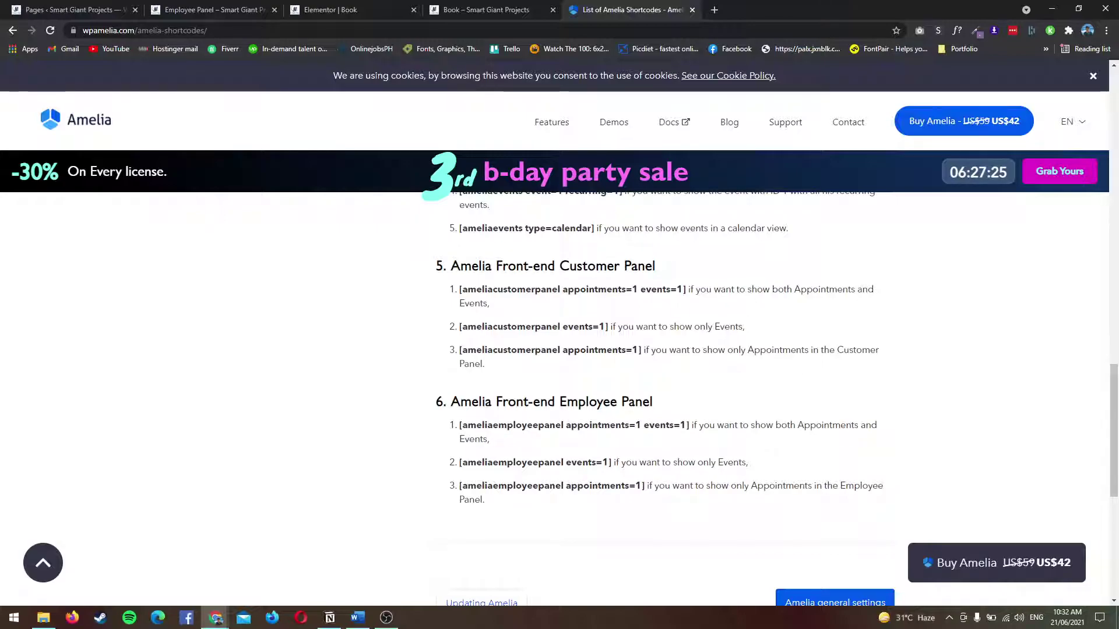
Check the Book page preview and editor, then copy the basic [ameliacatalog] shortcode from the documentation's Service Catalog section
scroll(555, 399, "up", 20)
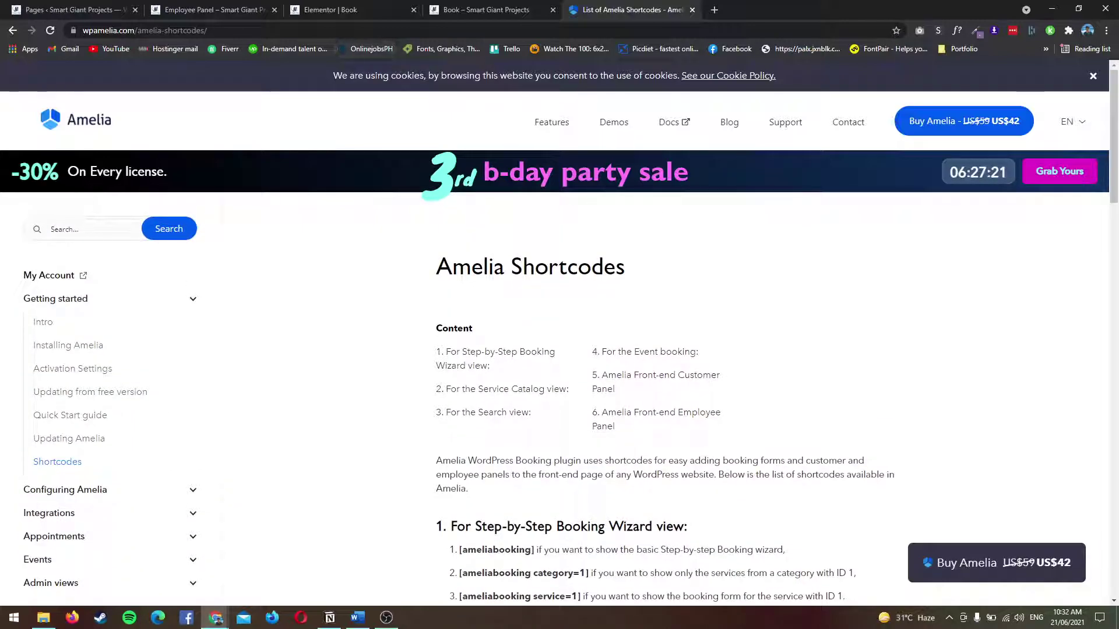
key("ctrl+shift+Tab")
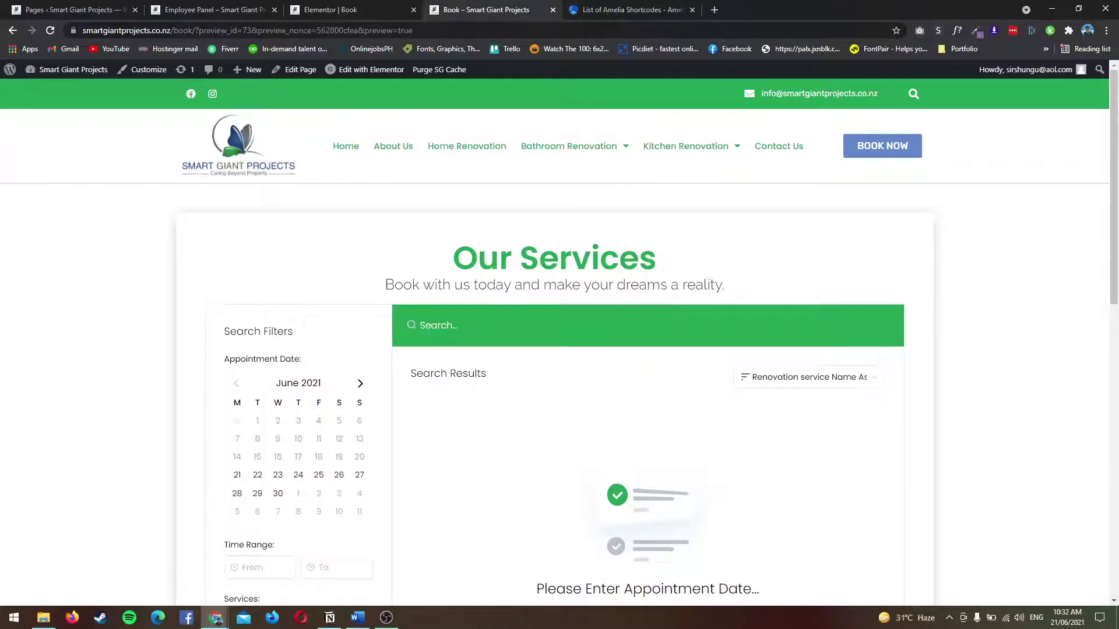
key("ctrl+shift+Tab")
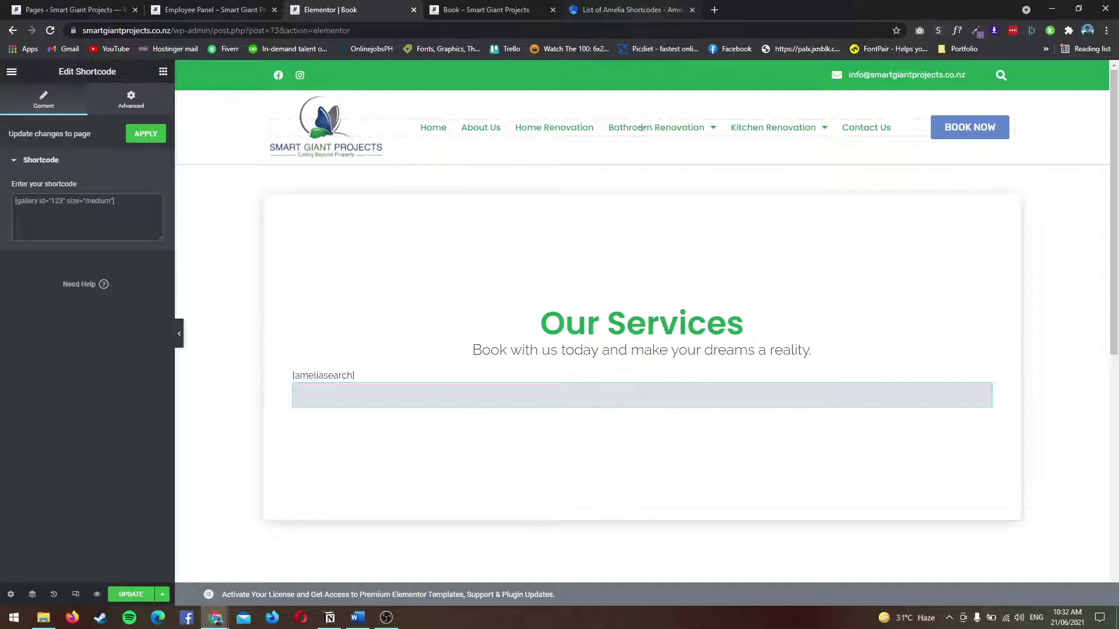
key("ctrl+Tab")
key("ctrl+Tab")
scroll(641, 379, "down", 3)
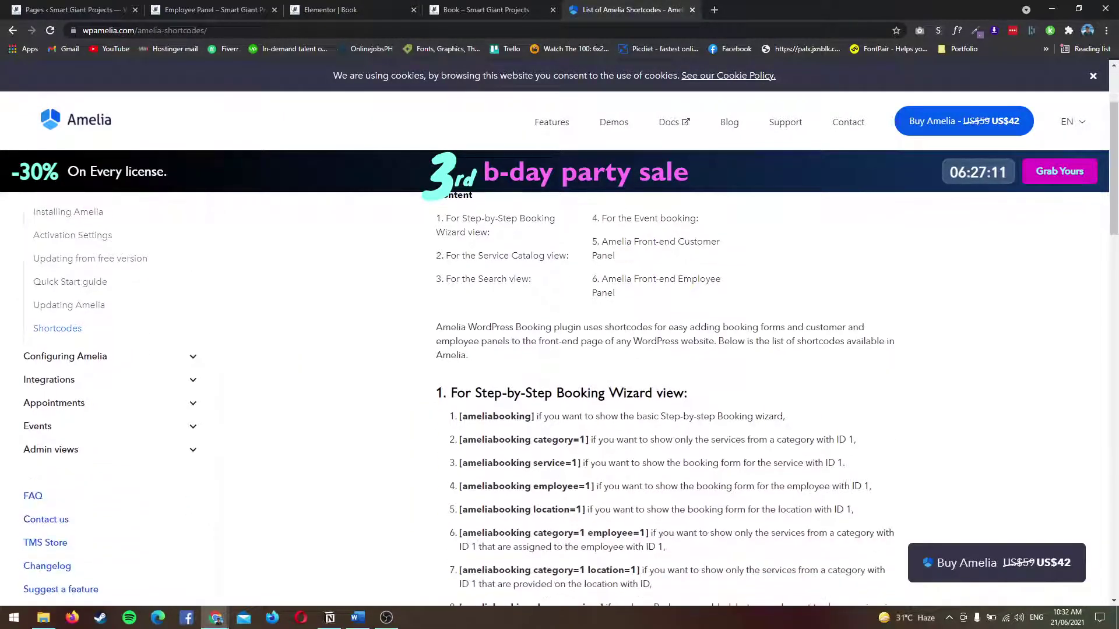
scroll(641, 379, "down", 5)
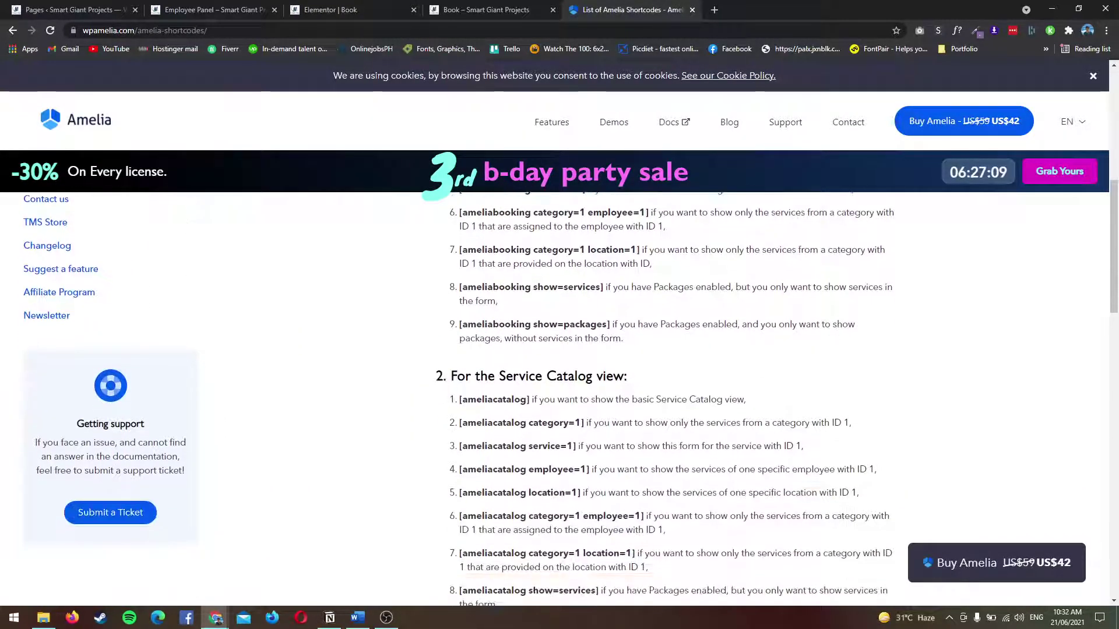
left_click_drag(529, 400, 459, 400)
key("ctrl+c")
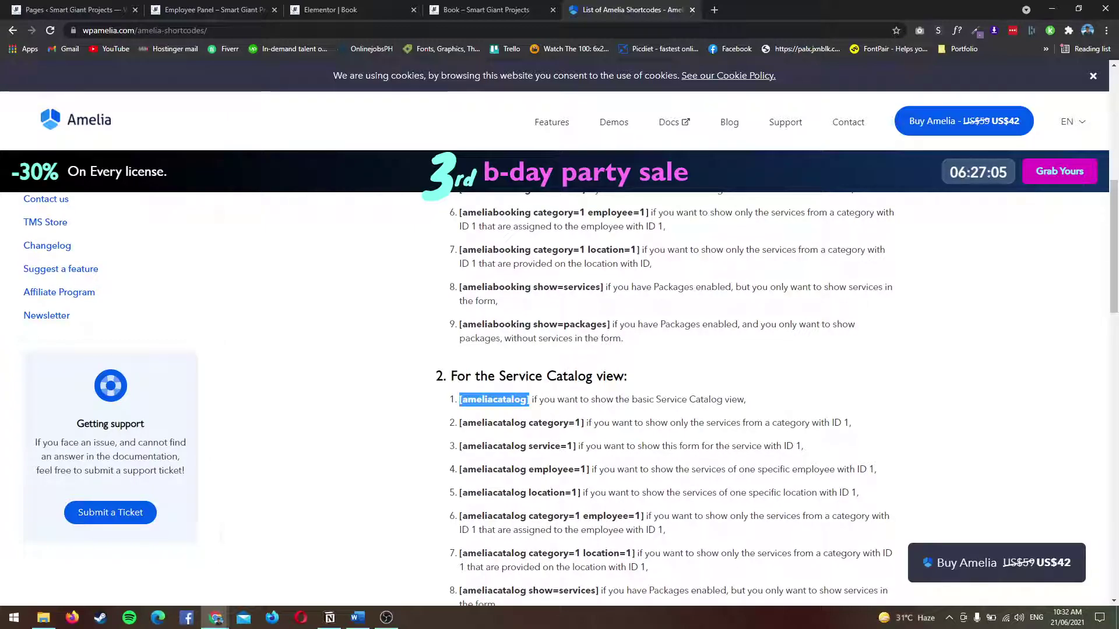
Delete the empty Shortcode widget below [ameliasearch] on the Book page in Elementor
left_click(355, 9)
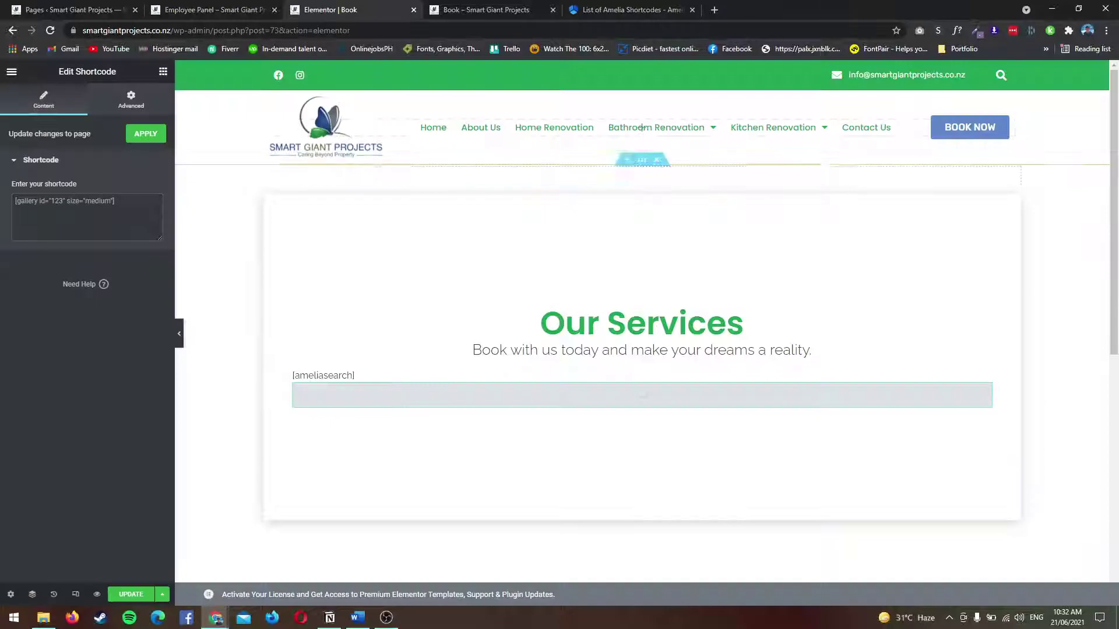
right_click(666, 389)
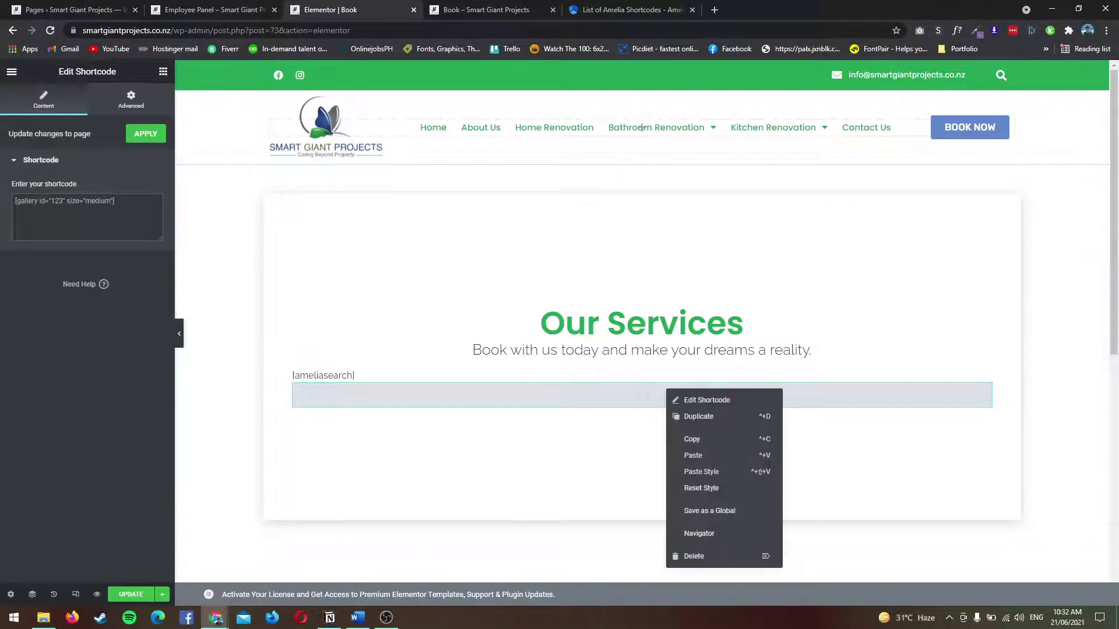
left_click(693, 557)
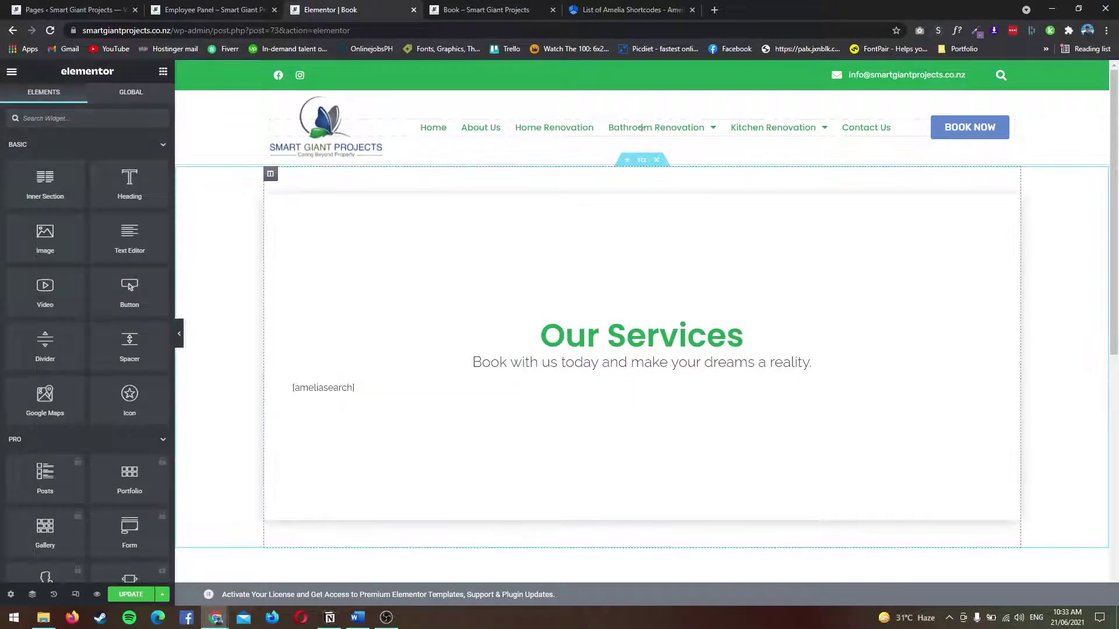
Replace the [ameliasearch] shortcode with [ameliacatalog], update the Book page and view the result in the preview
left_click(641, 388)
left_click_drag(63, 201, 14, 201)
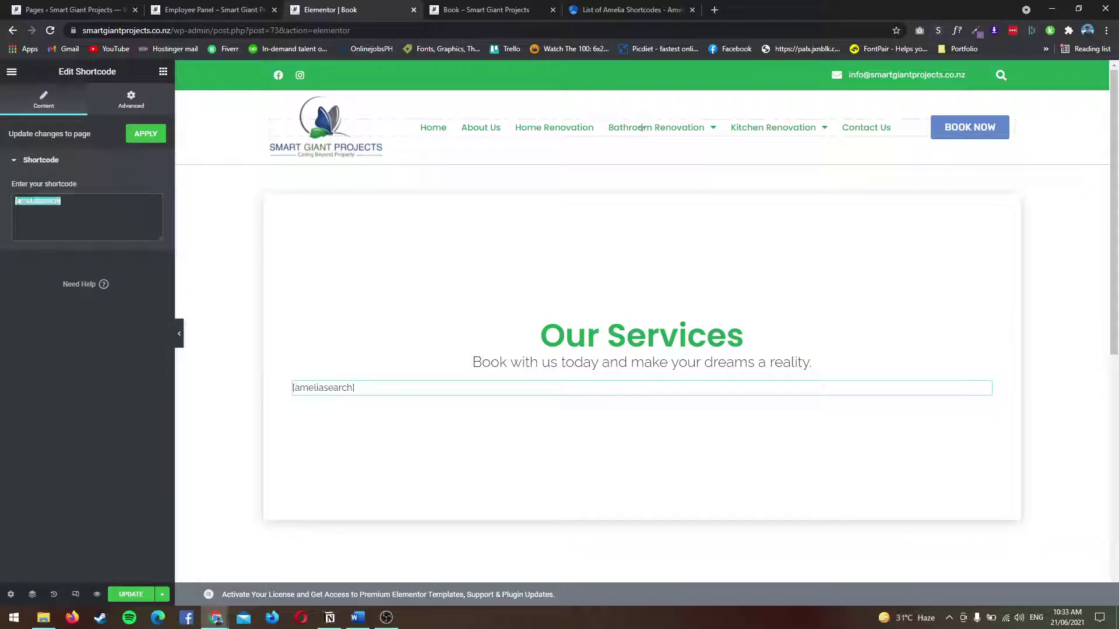
key("ctrl+v")
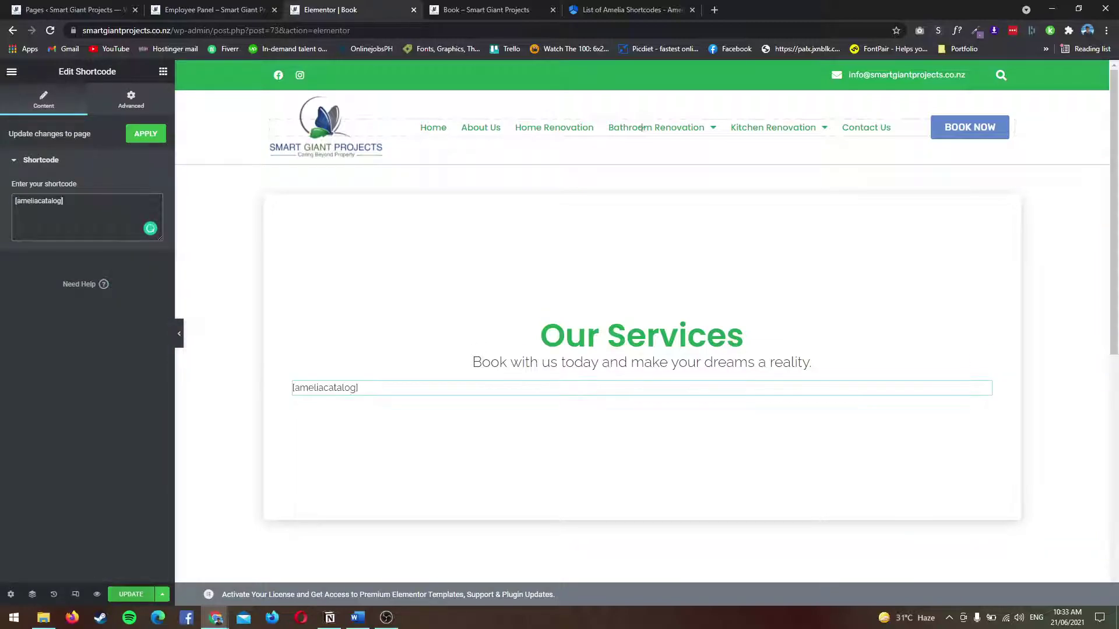
left_click(132, 594)
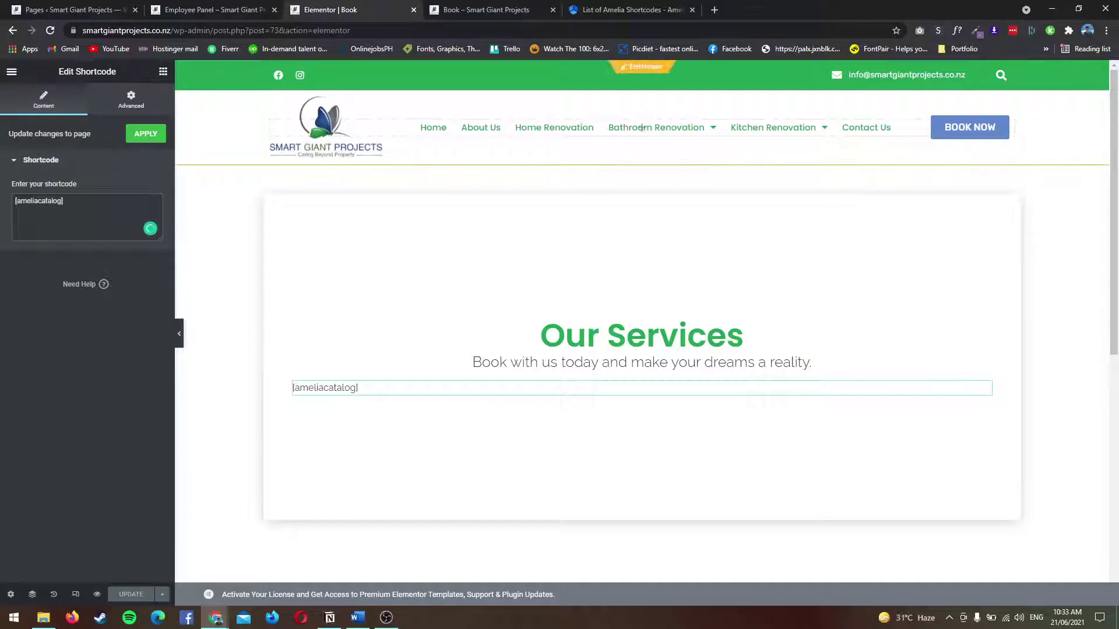
left_click(488, 10)
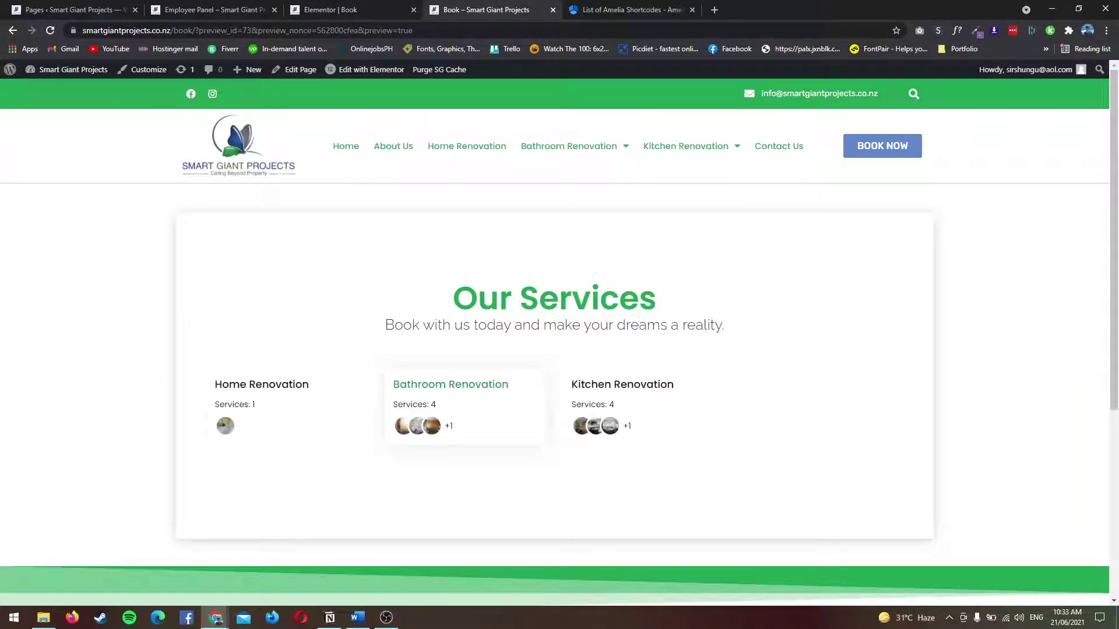